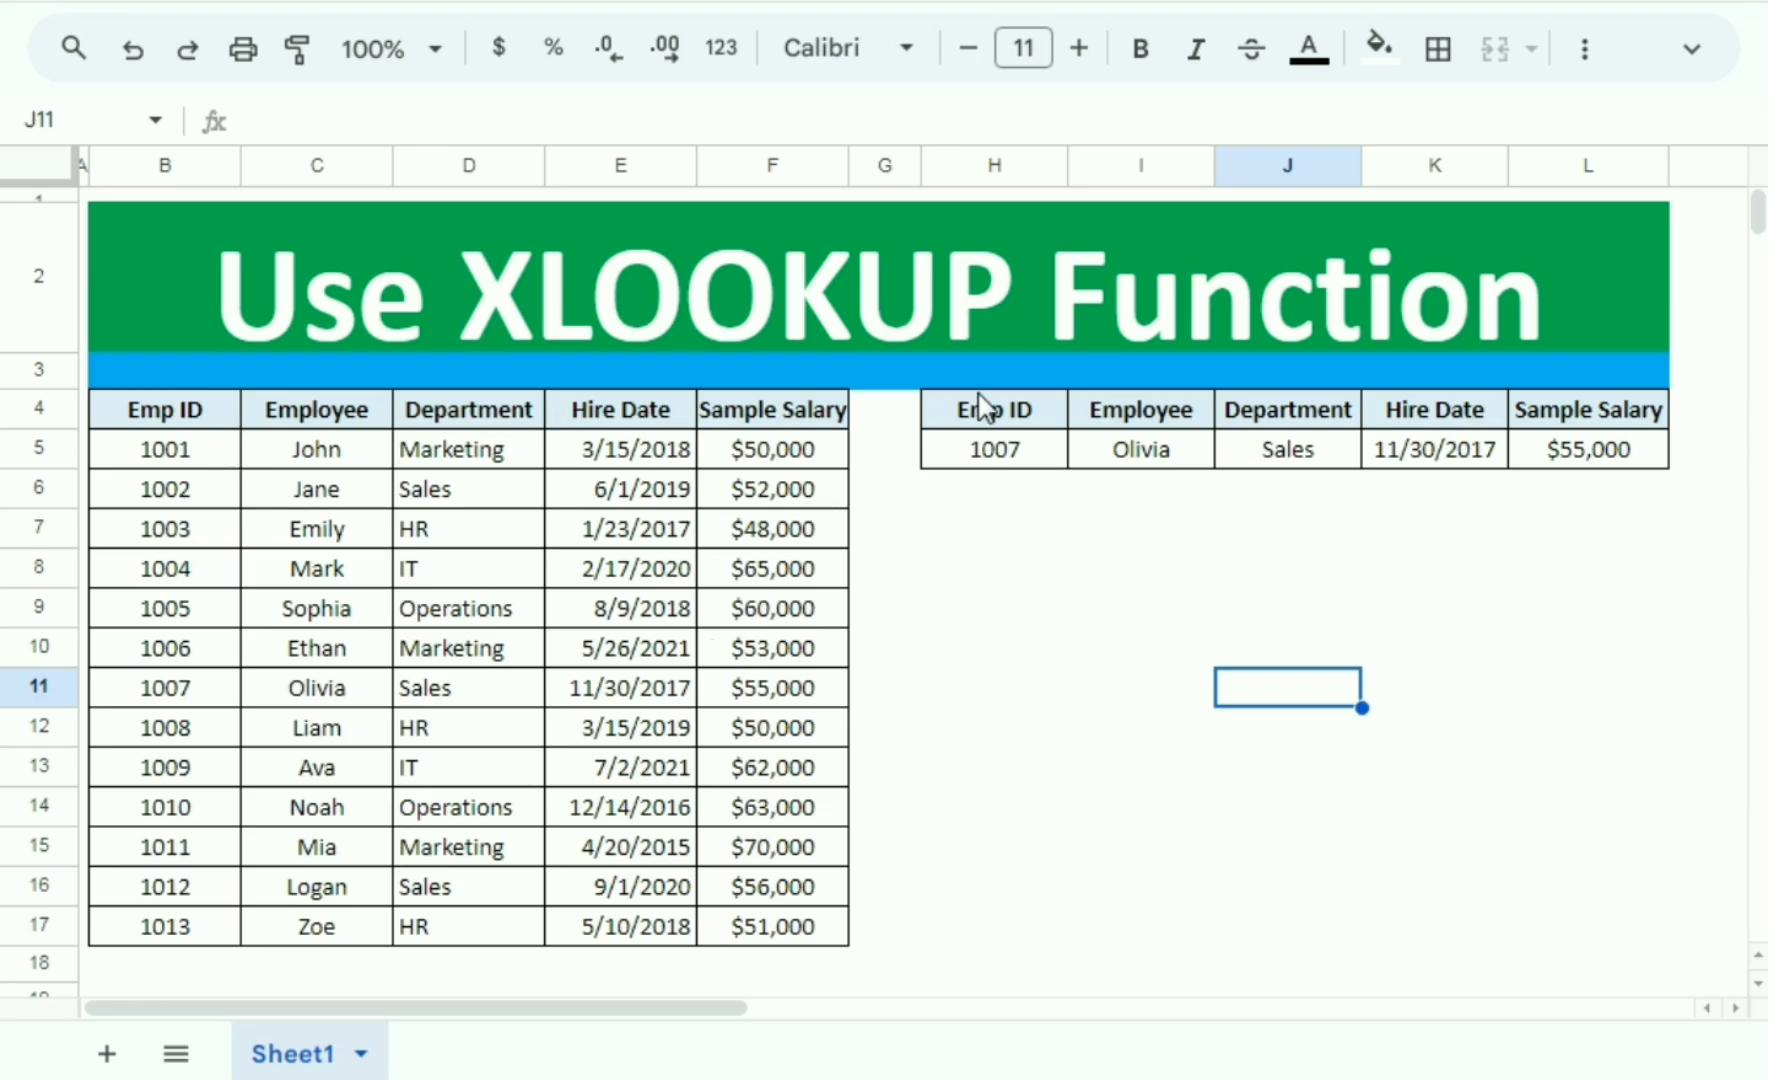
- Enter Emp ID 1001 in H5 and check the salary lookup formula in L5
{"action": "left_click", "coordinate": [987, 455]}
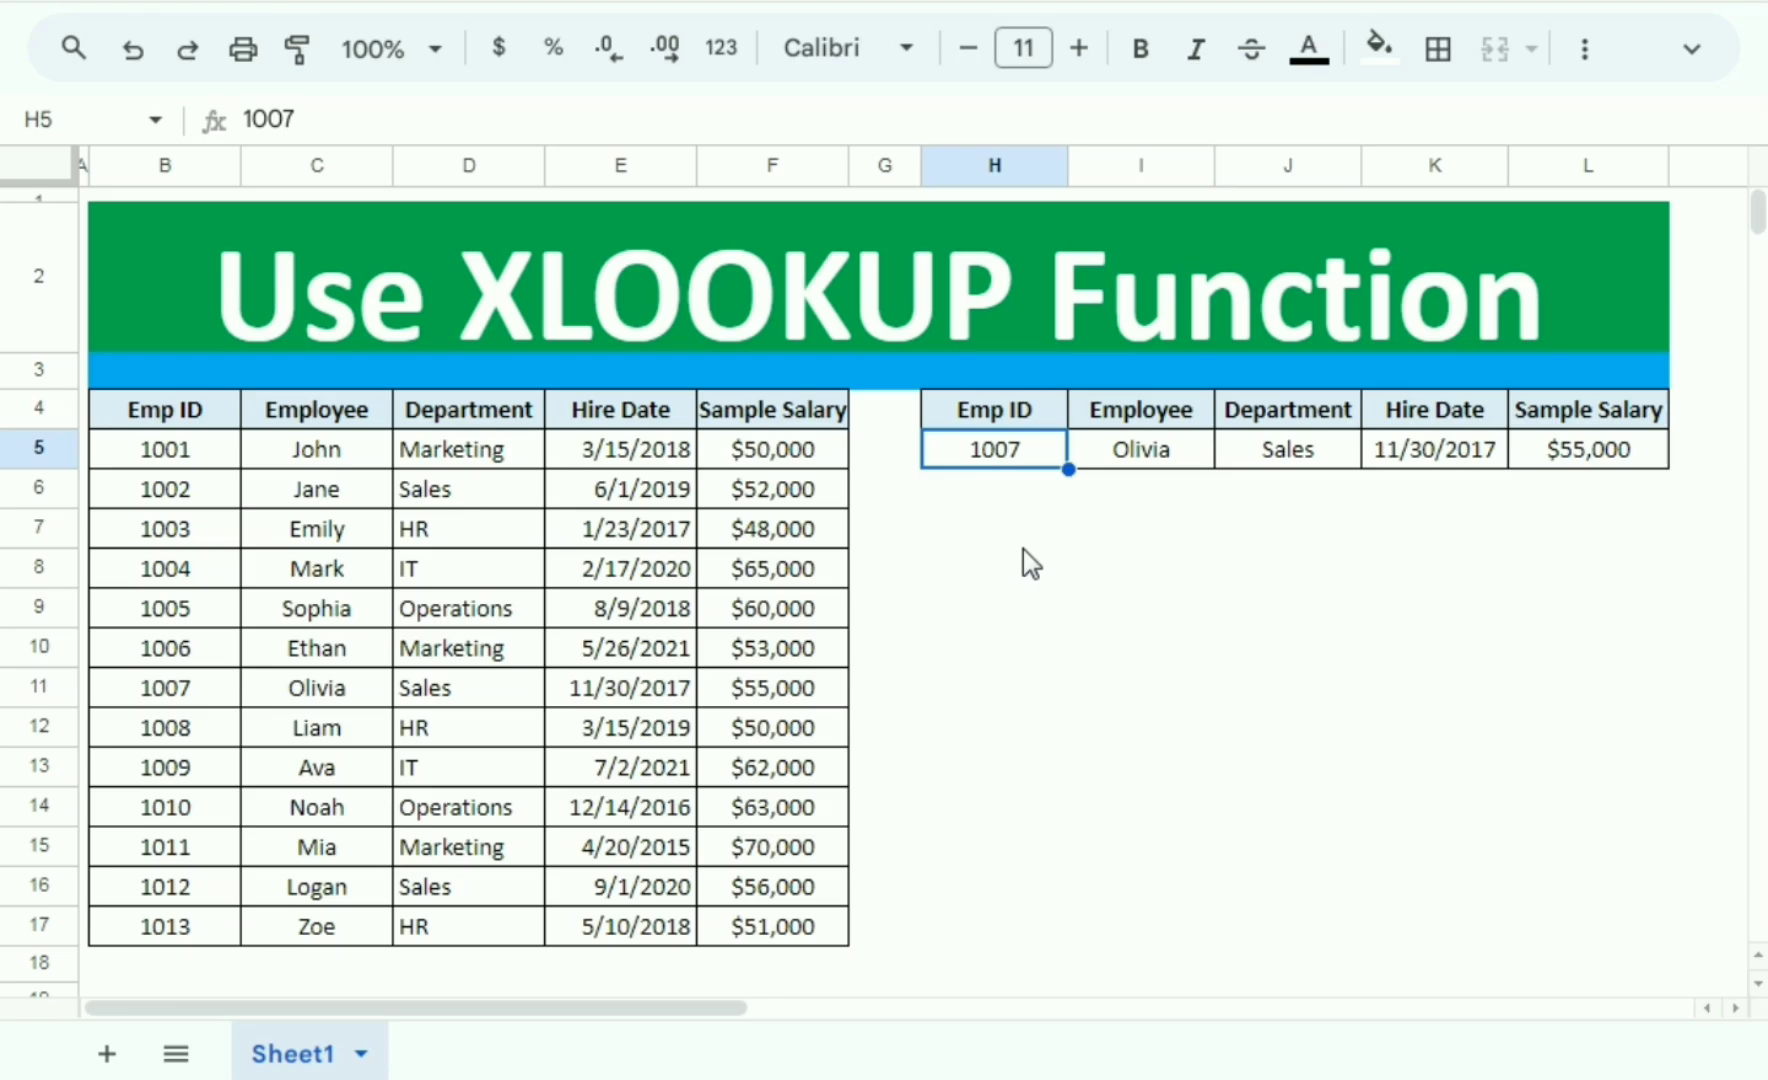
{"action": "type", "text": "1001"}
{"action": "key", "text": "Return"}
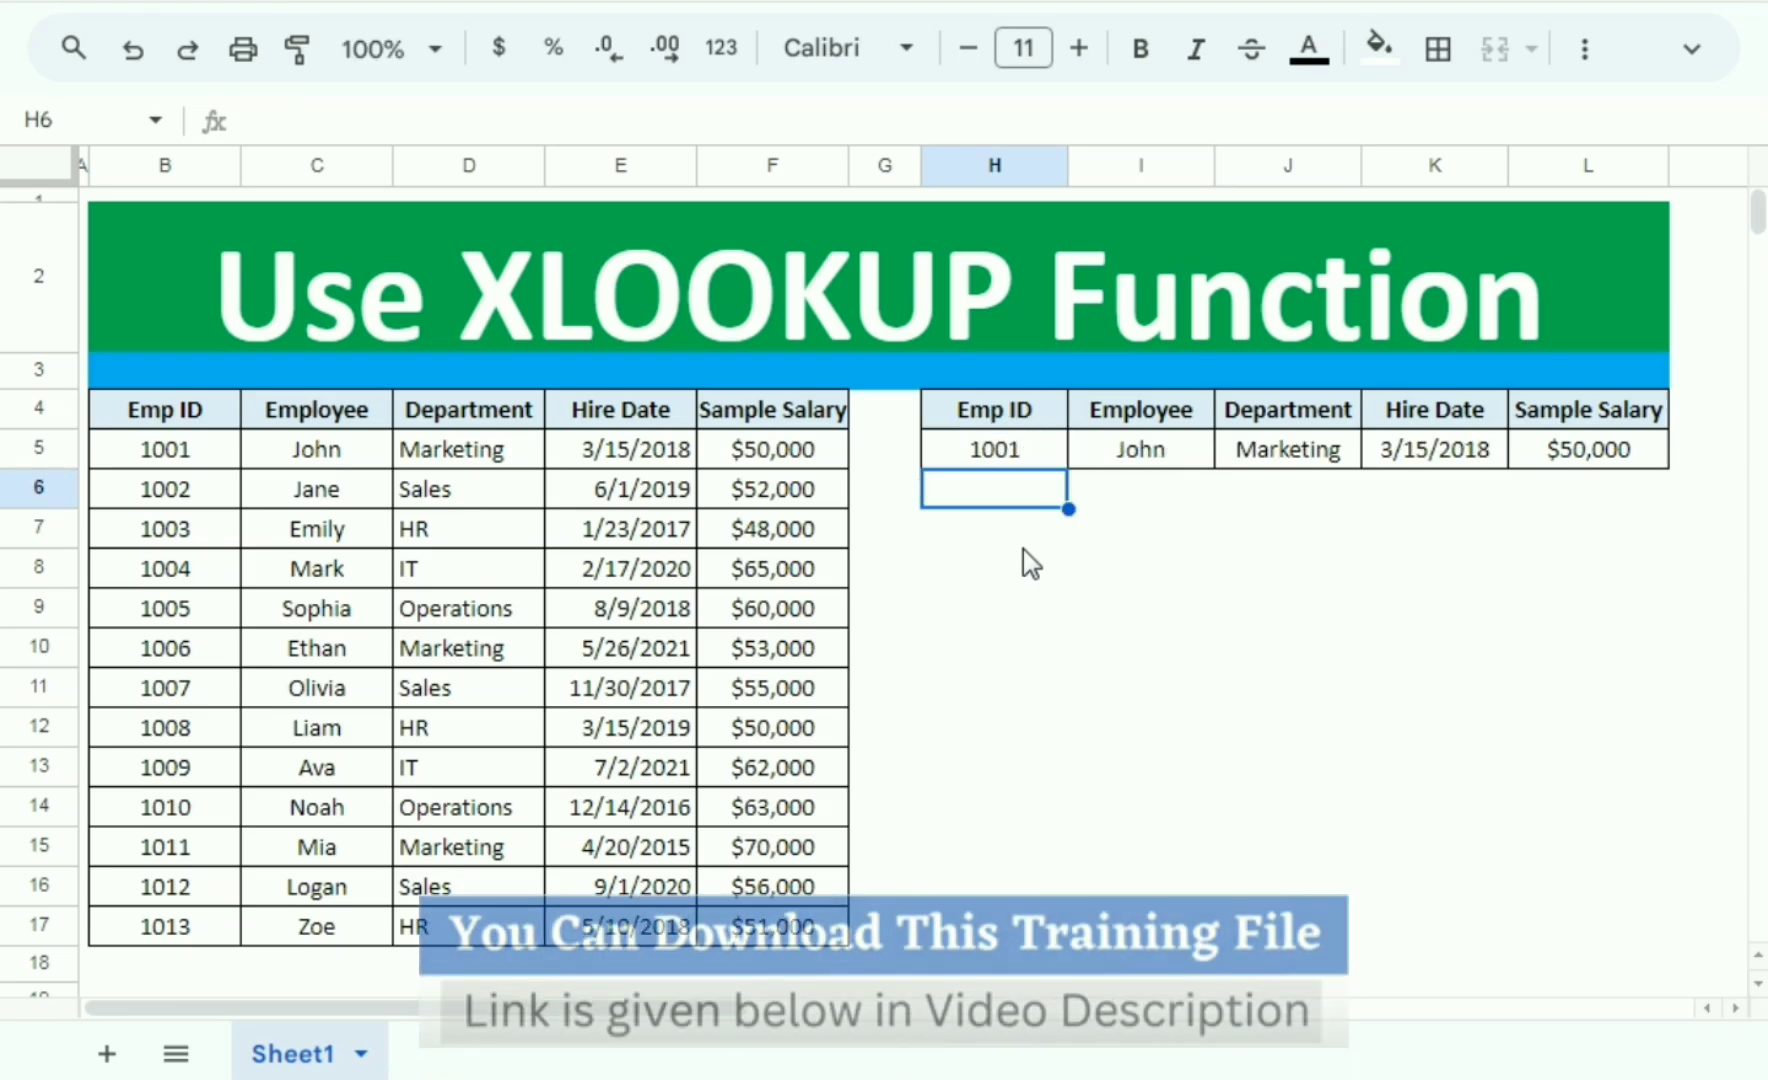
{"action": "left_click", "coordinate": [1626, 449]}
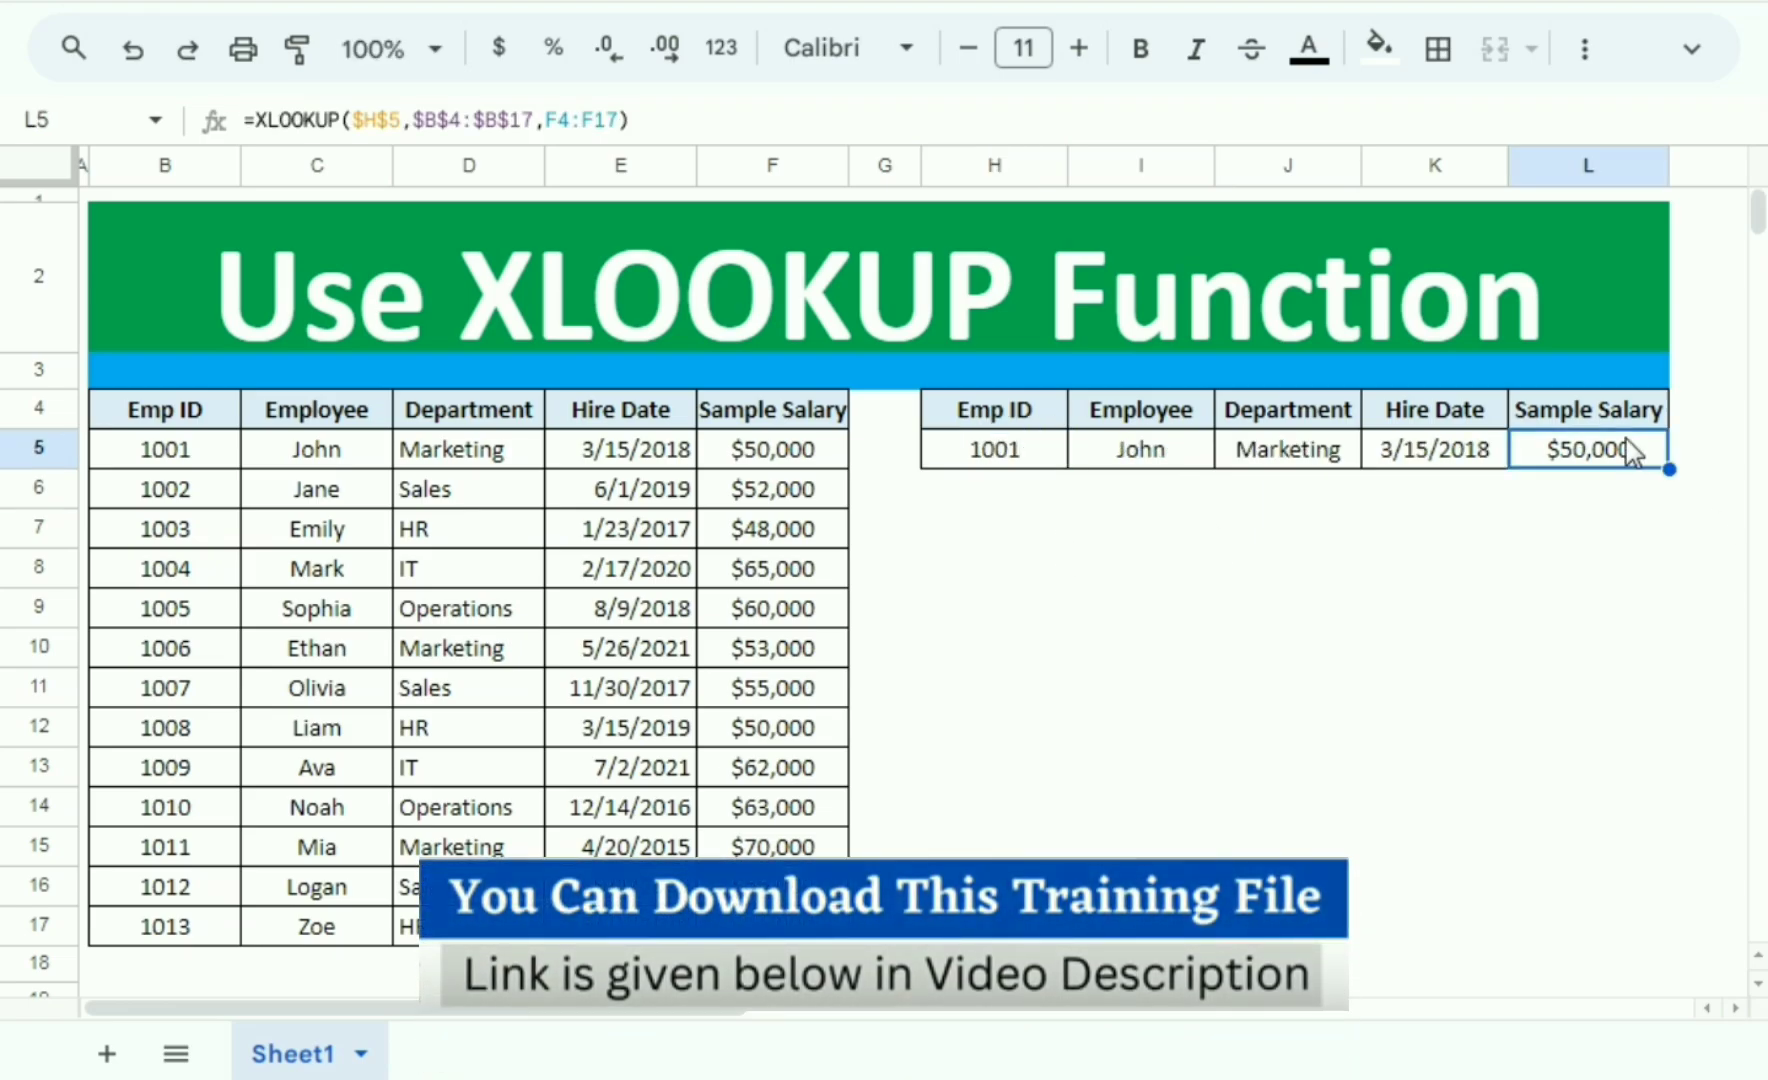
- Change H5 to 1013, then compare Zoe's salary and review the L5, J5 and I5 formulas
{"action": "left_click", "coordinate": [1020, 452]}
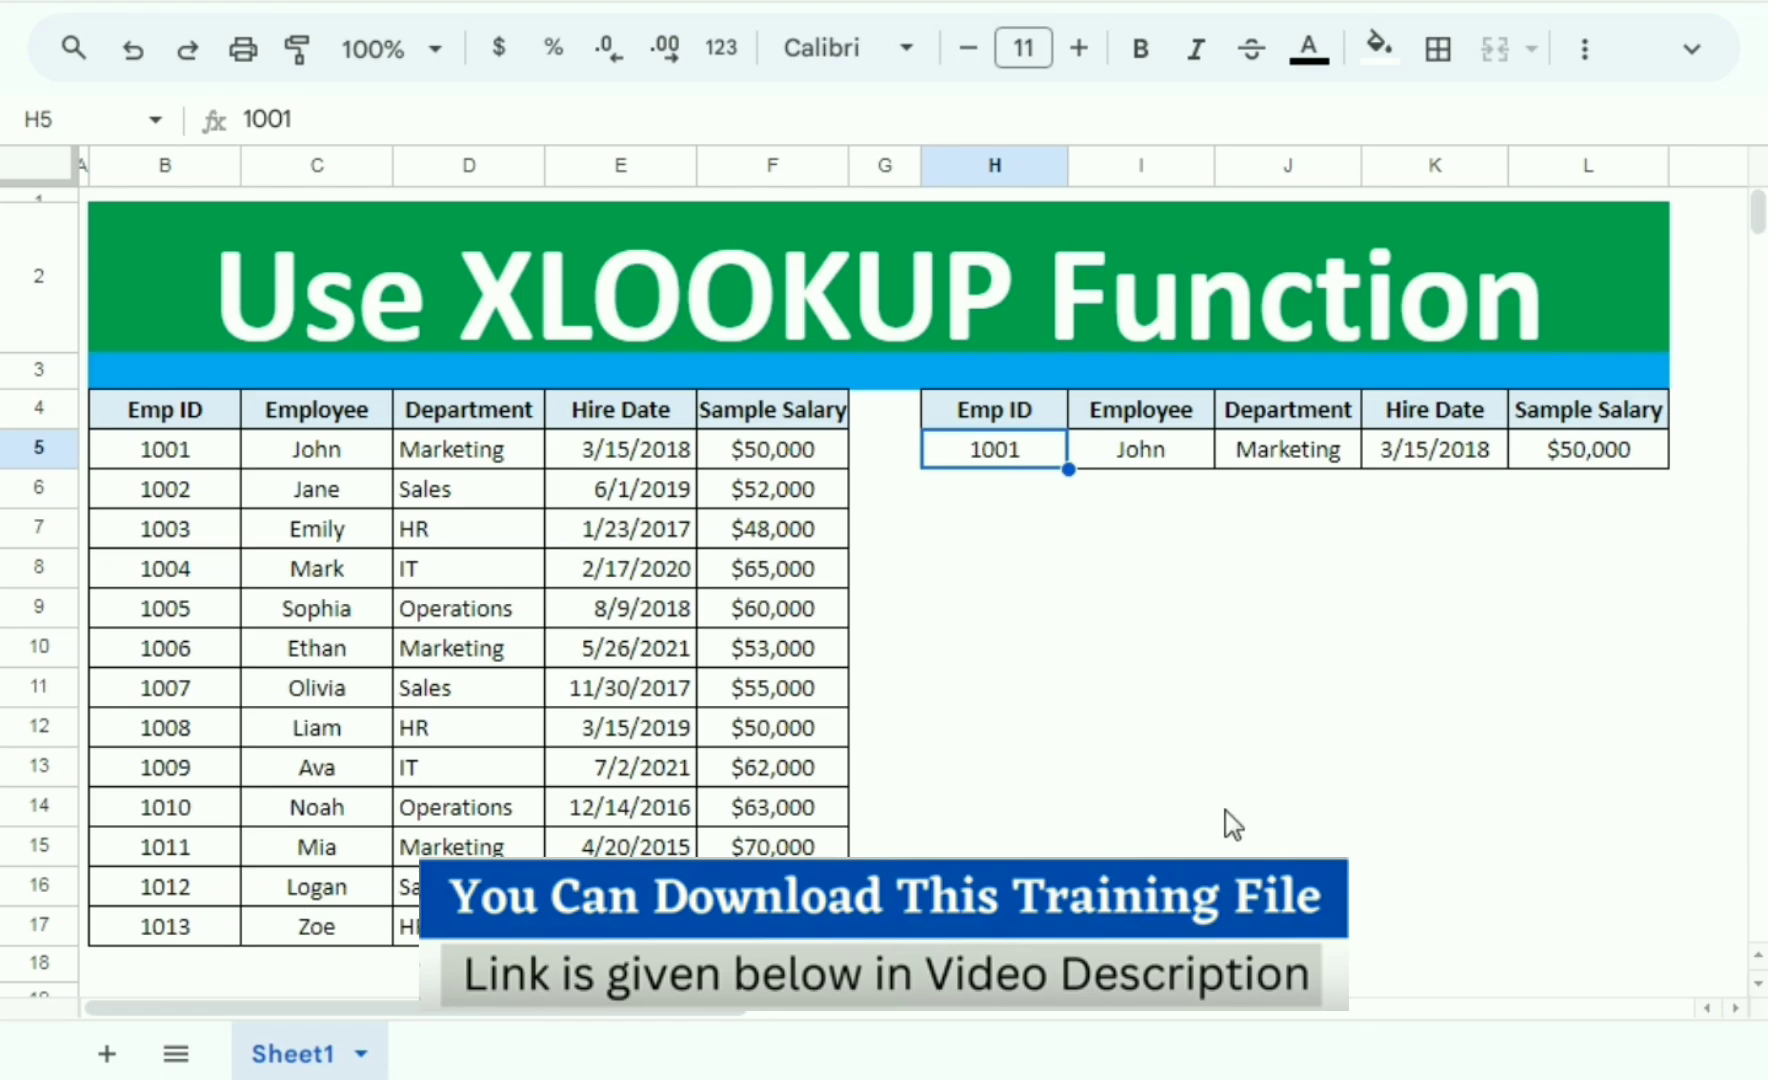
{"action": "type", "text": "1013"}
{"action": "key", "text": "Return"}
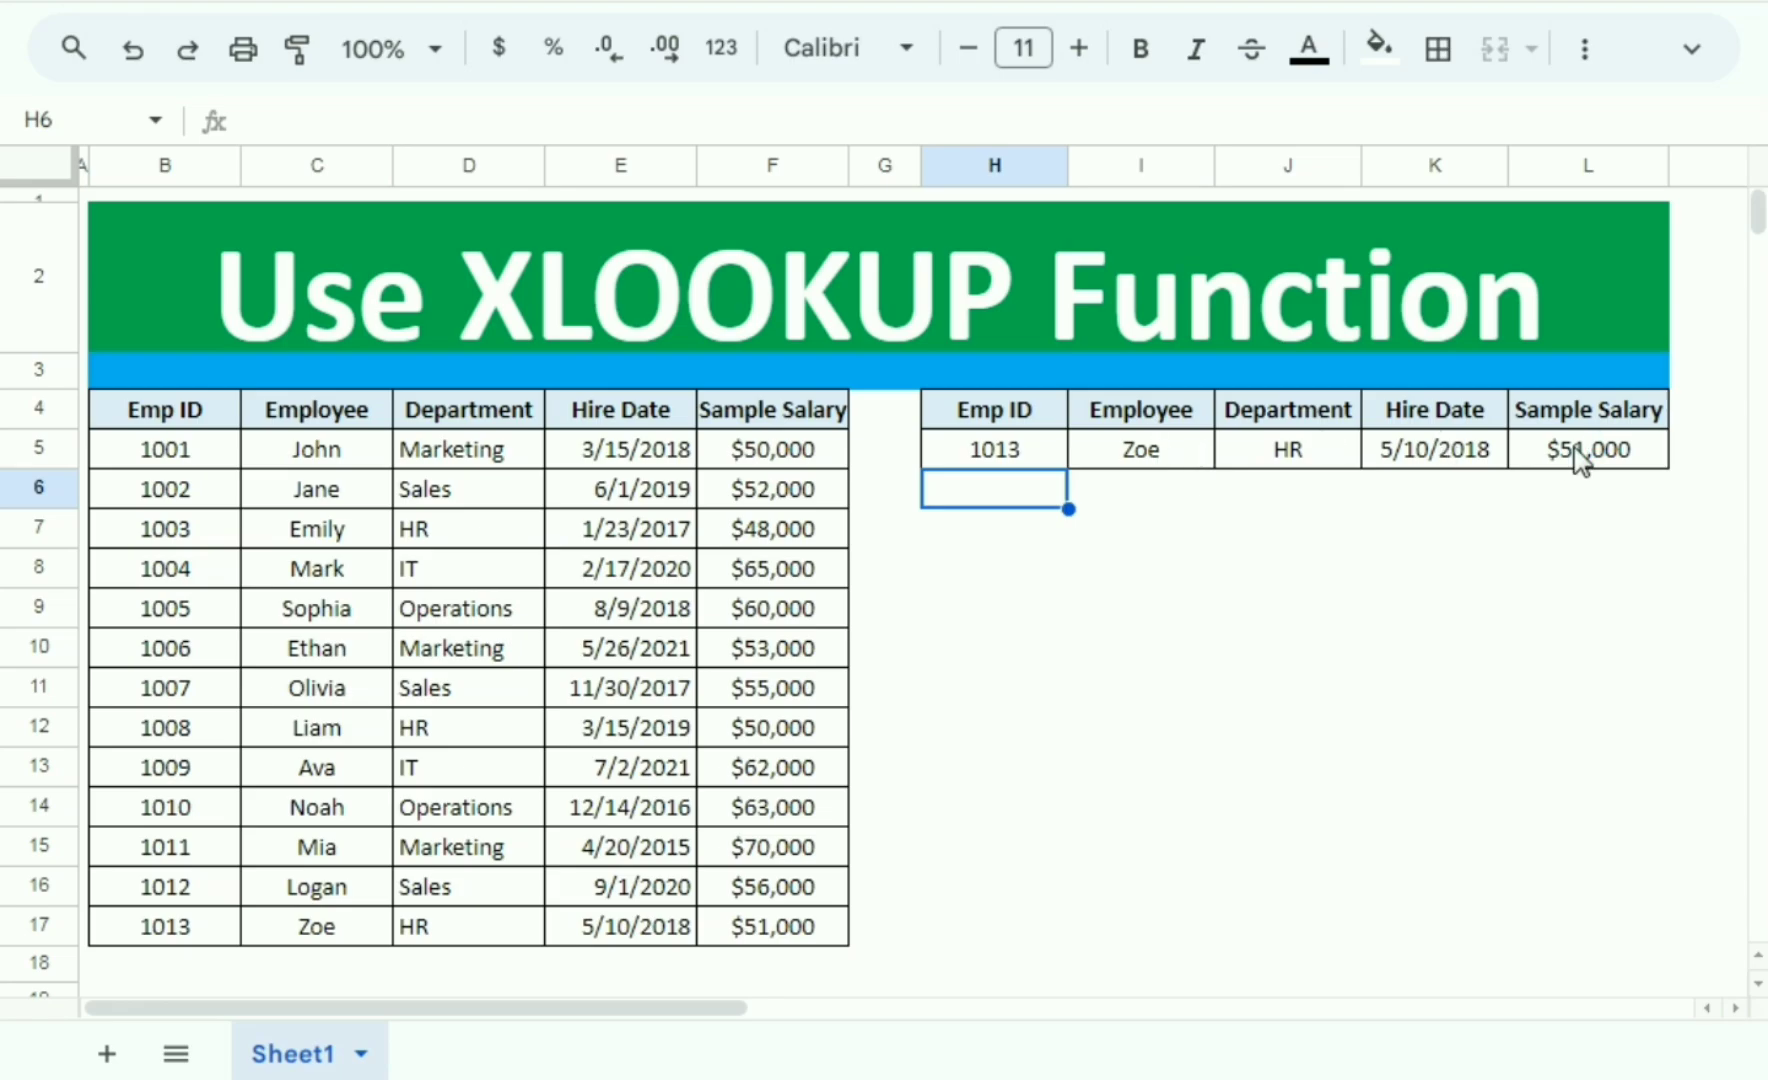
{"action": "left_click", "coordinate": [792, 918]}
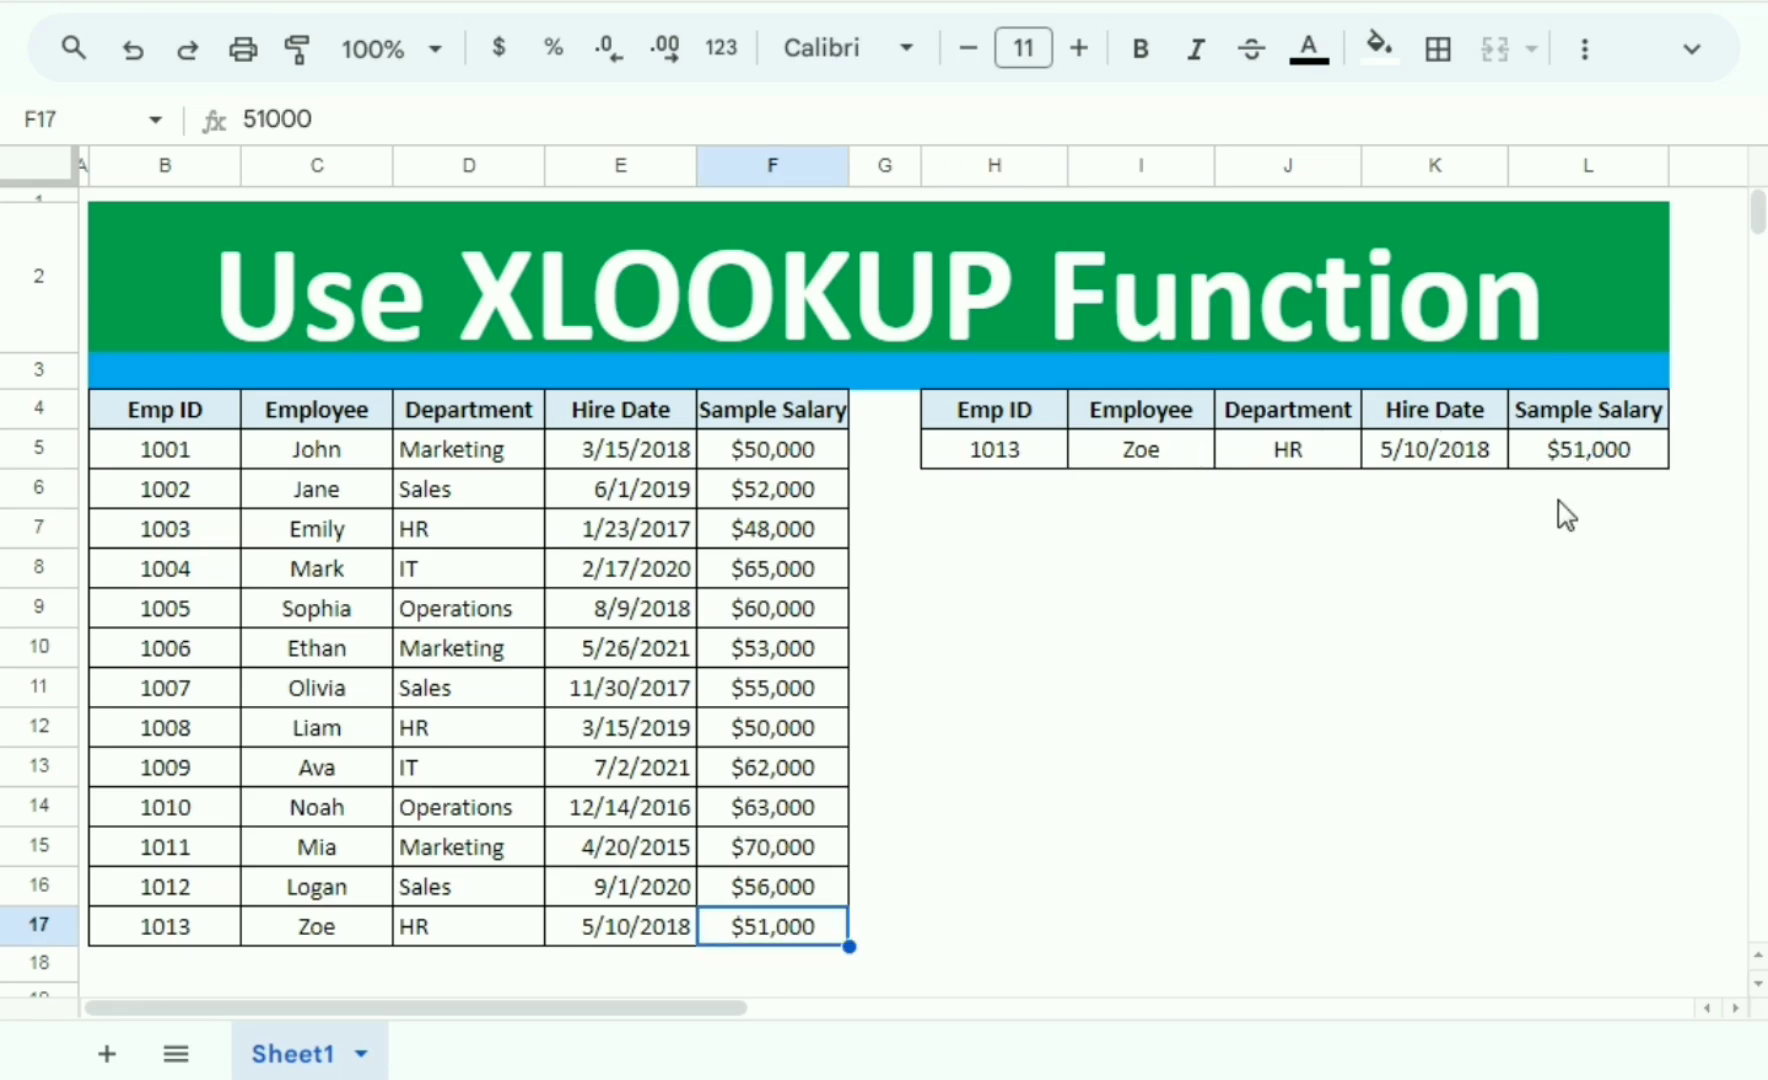
{"action": "left_click", "coordinate": [1625, 455]}
{"action": "left_click", "coordinate": [1560, 613]}
{"action": "left_click", "coordinate": [968, 461]}
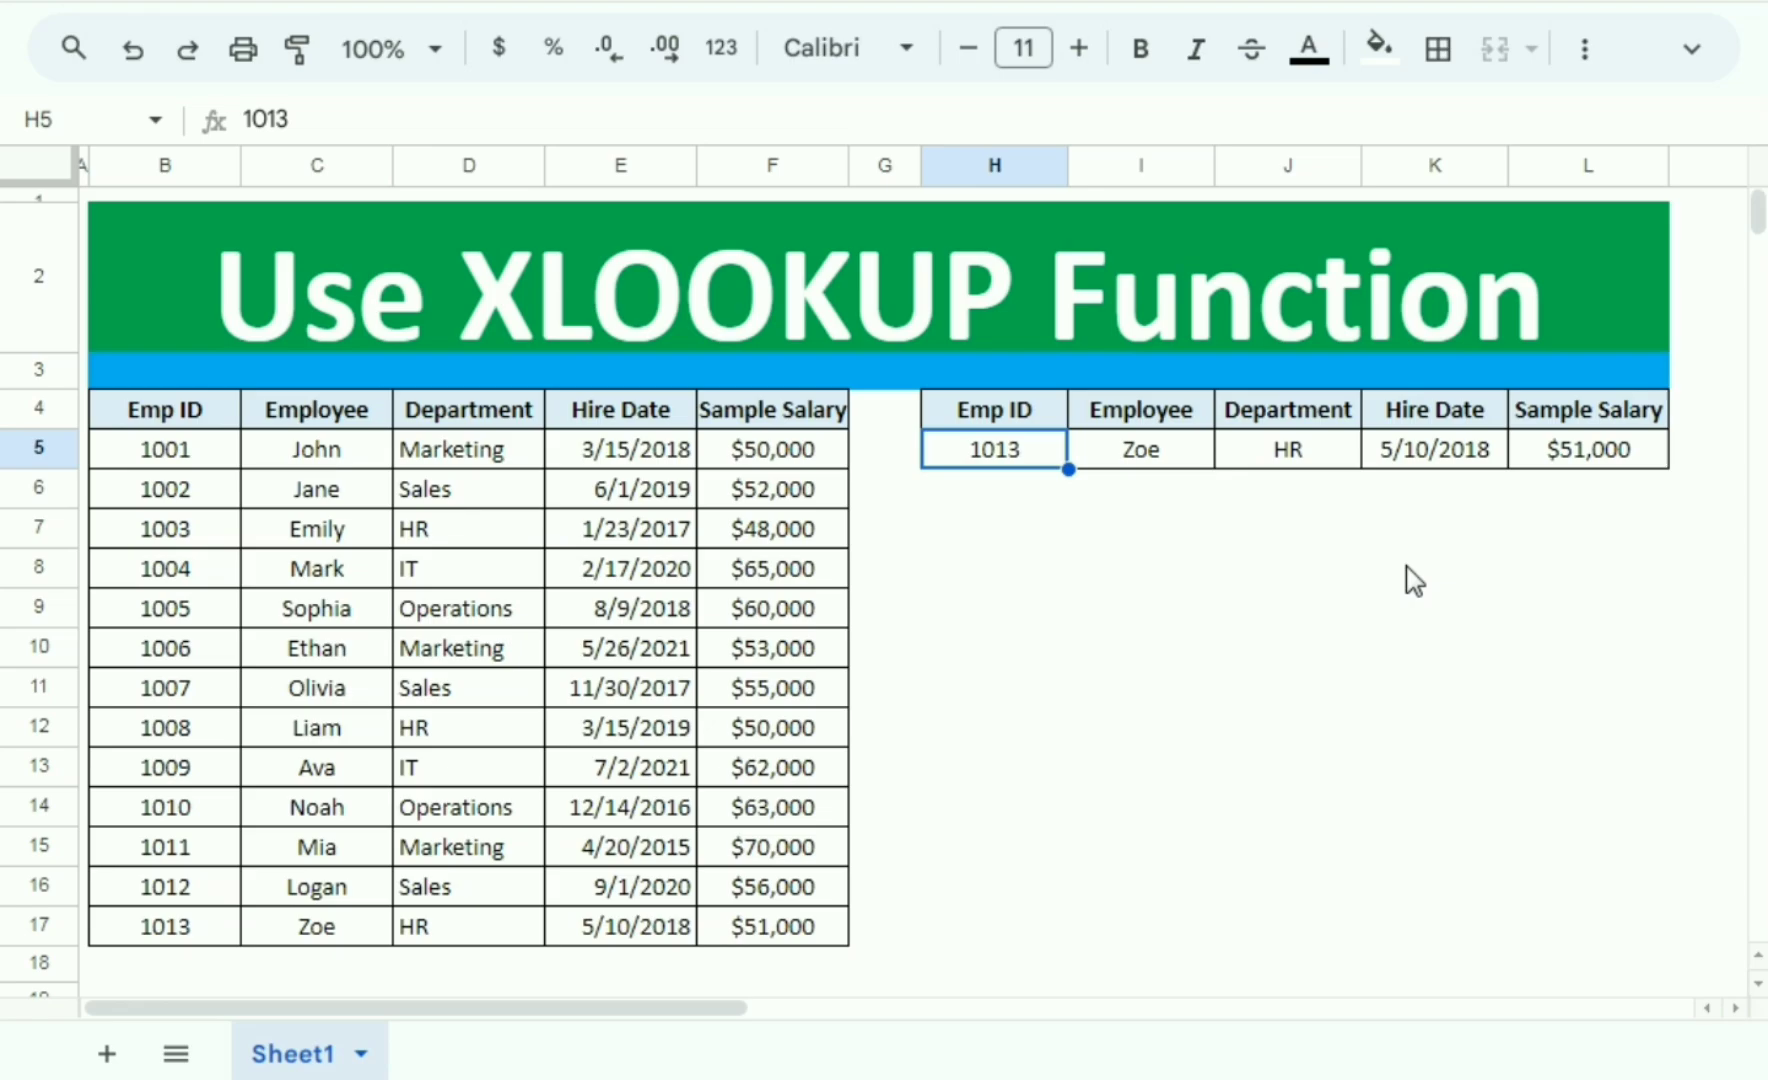
{"action": "left_click", "coordinate": [1282, 461]}
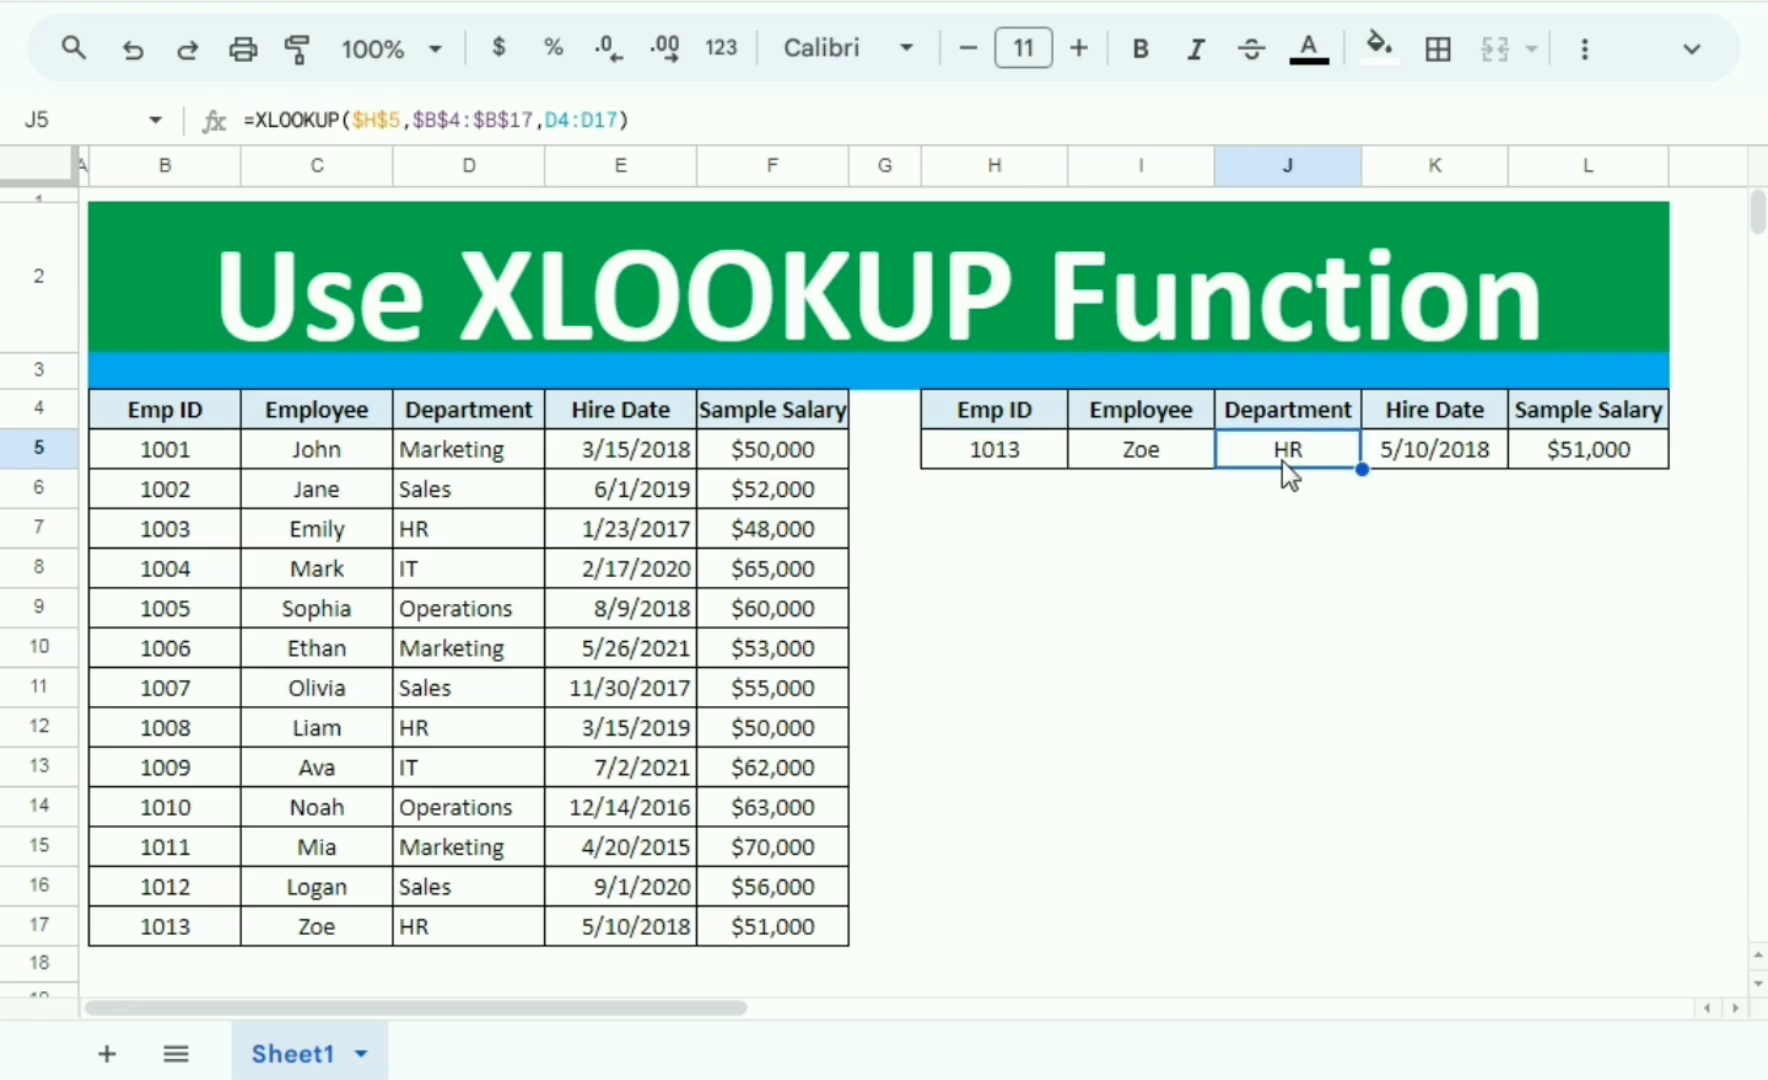
{"action": "left_click", "coordinate": [1115, 458]}
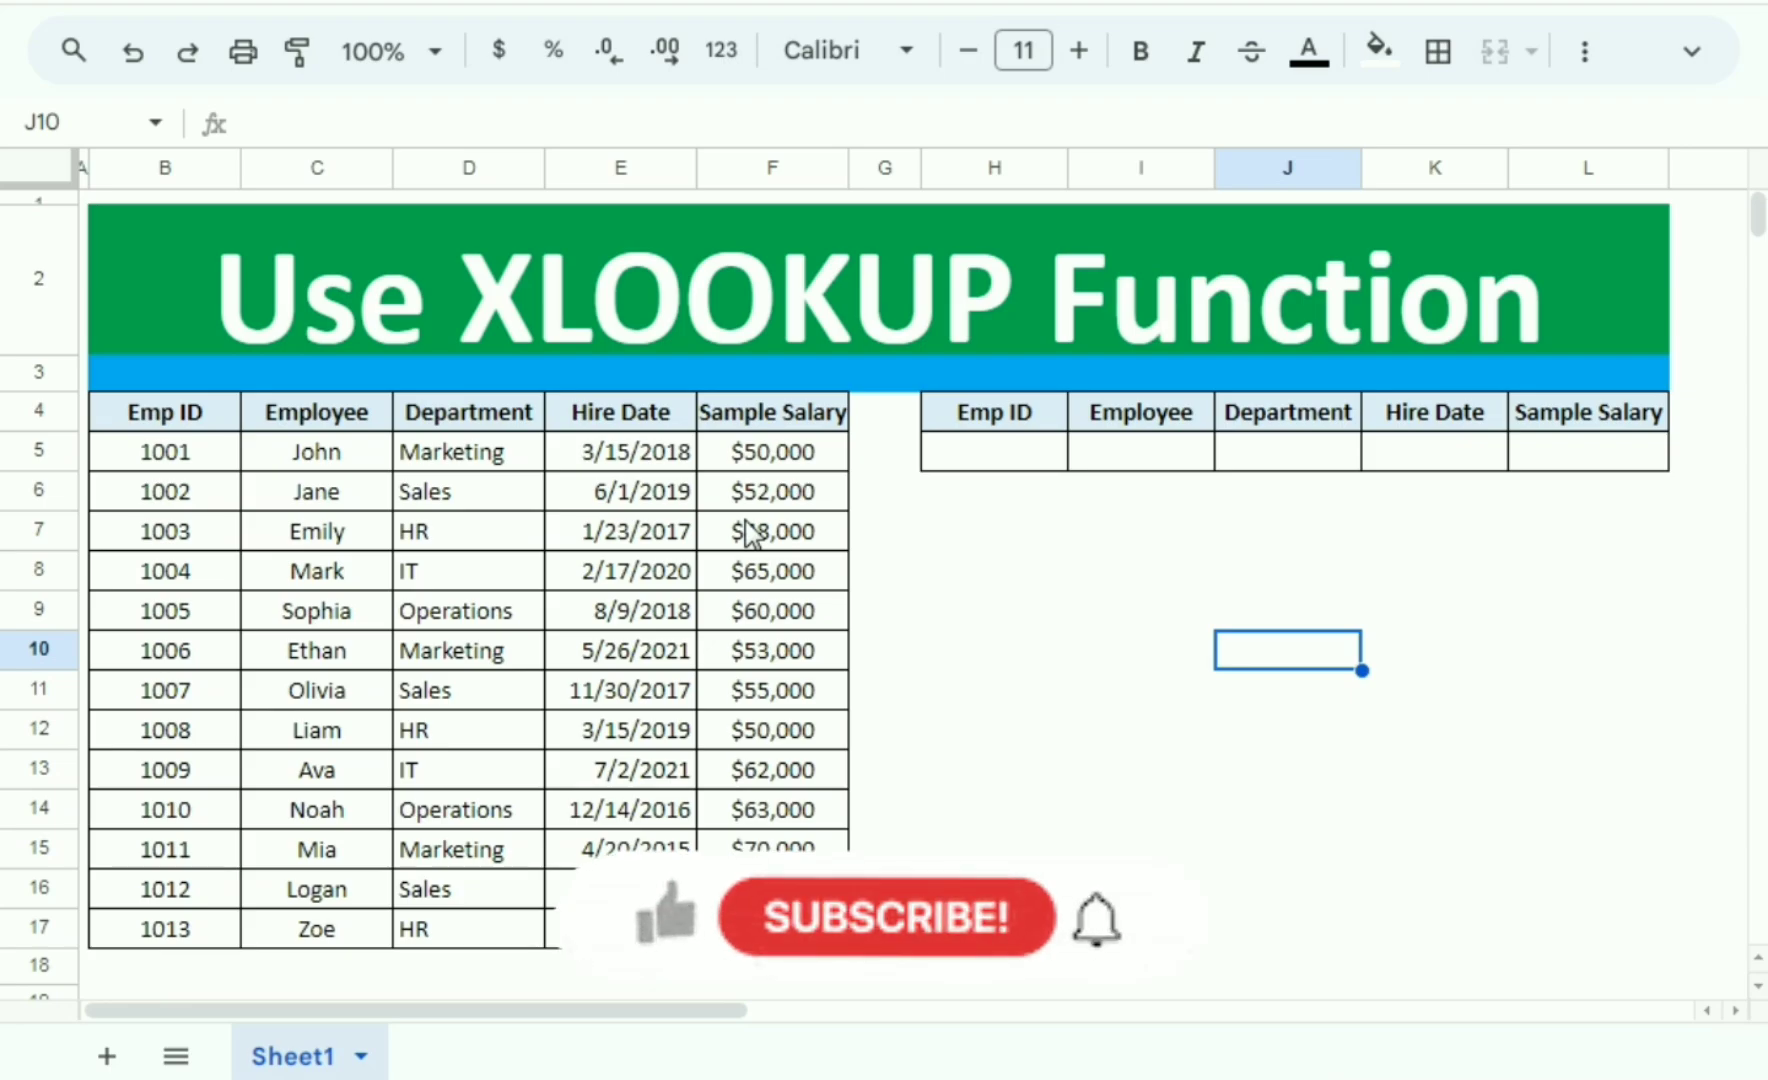
- Highlight source columns B–F and the lookup row H4:L5, then select the empty I5
{"action": "left_click_drag", "start_coordinate": [160, 418], "coordinate": [178, 931]}
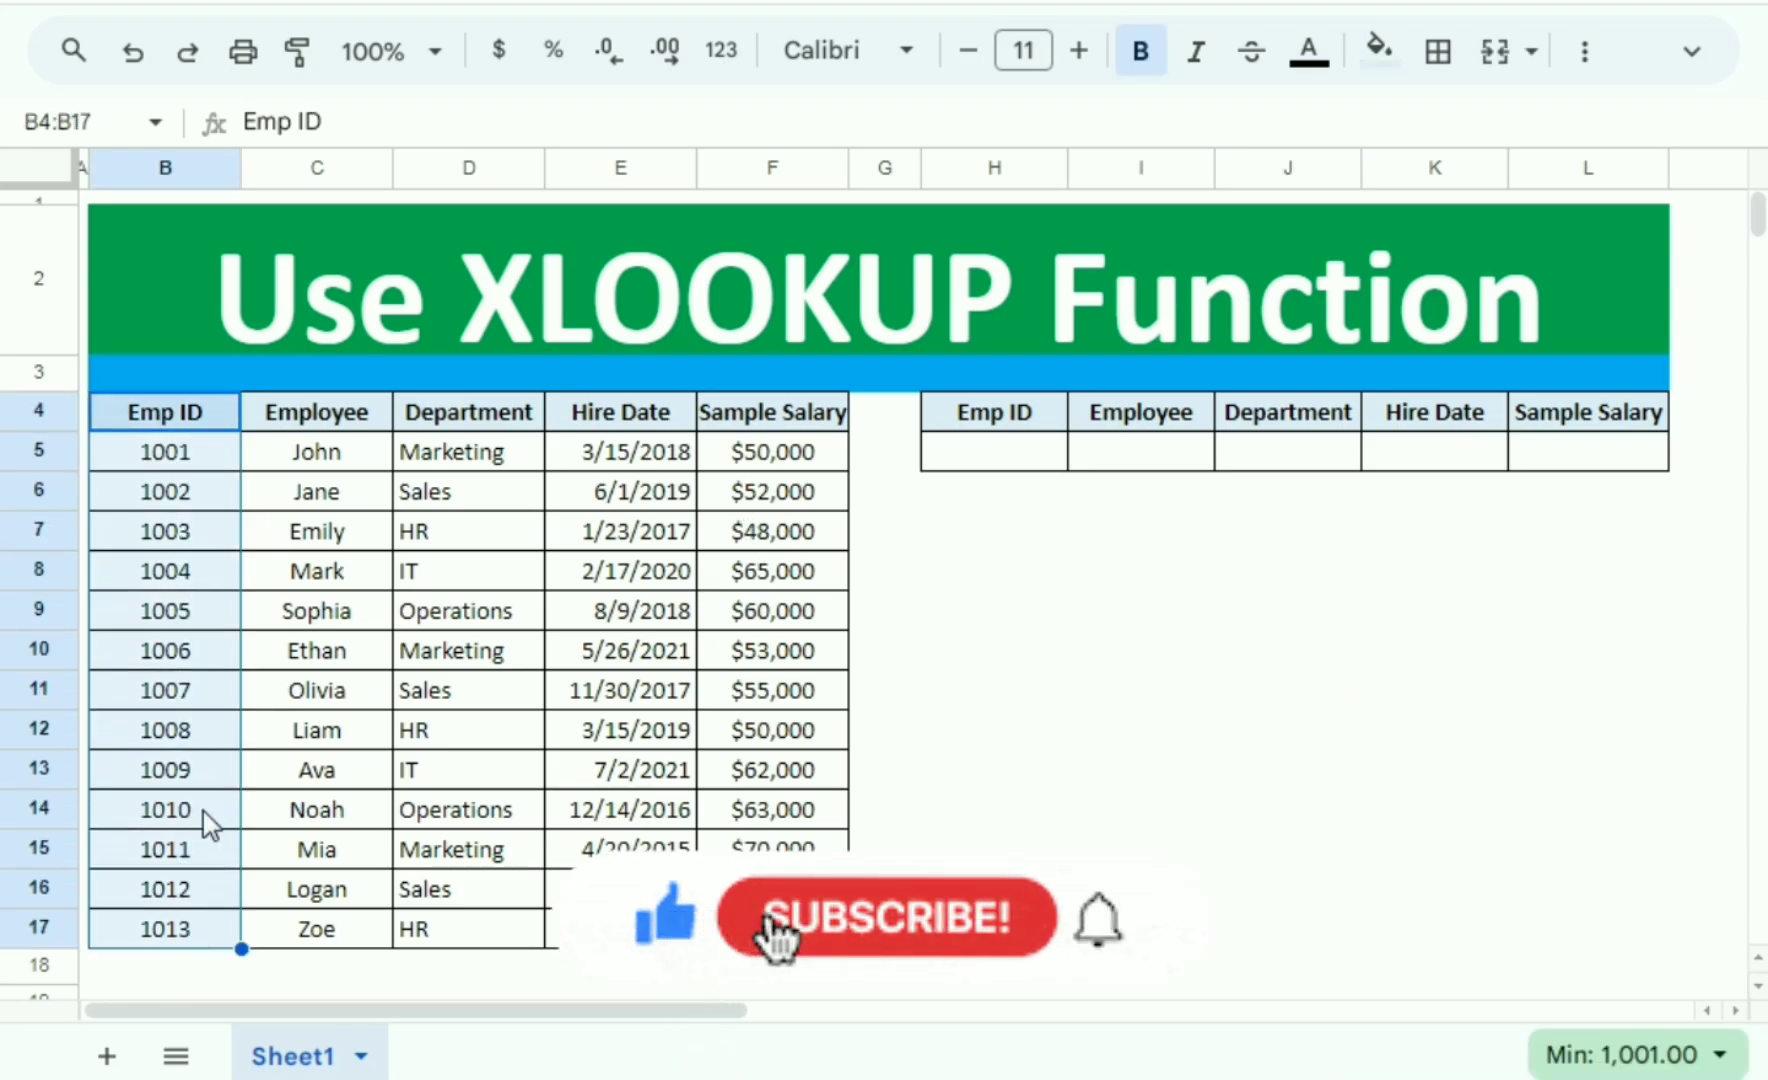
{"action": "left_click_drag", "start_coordinate": [303, 418], "coordinate": [348, 932]}
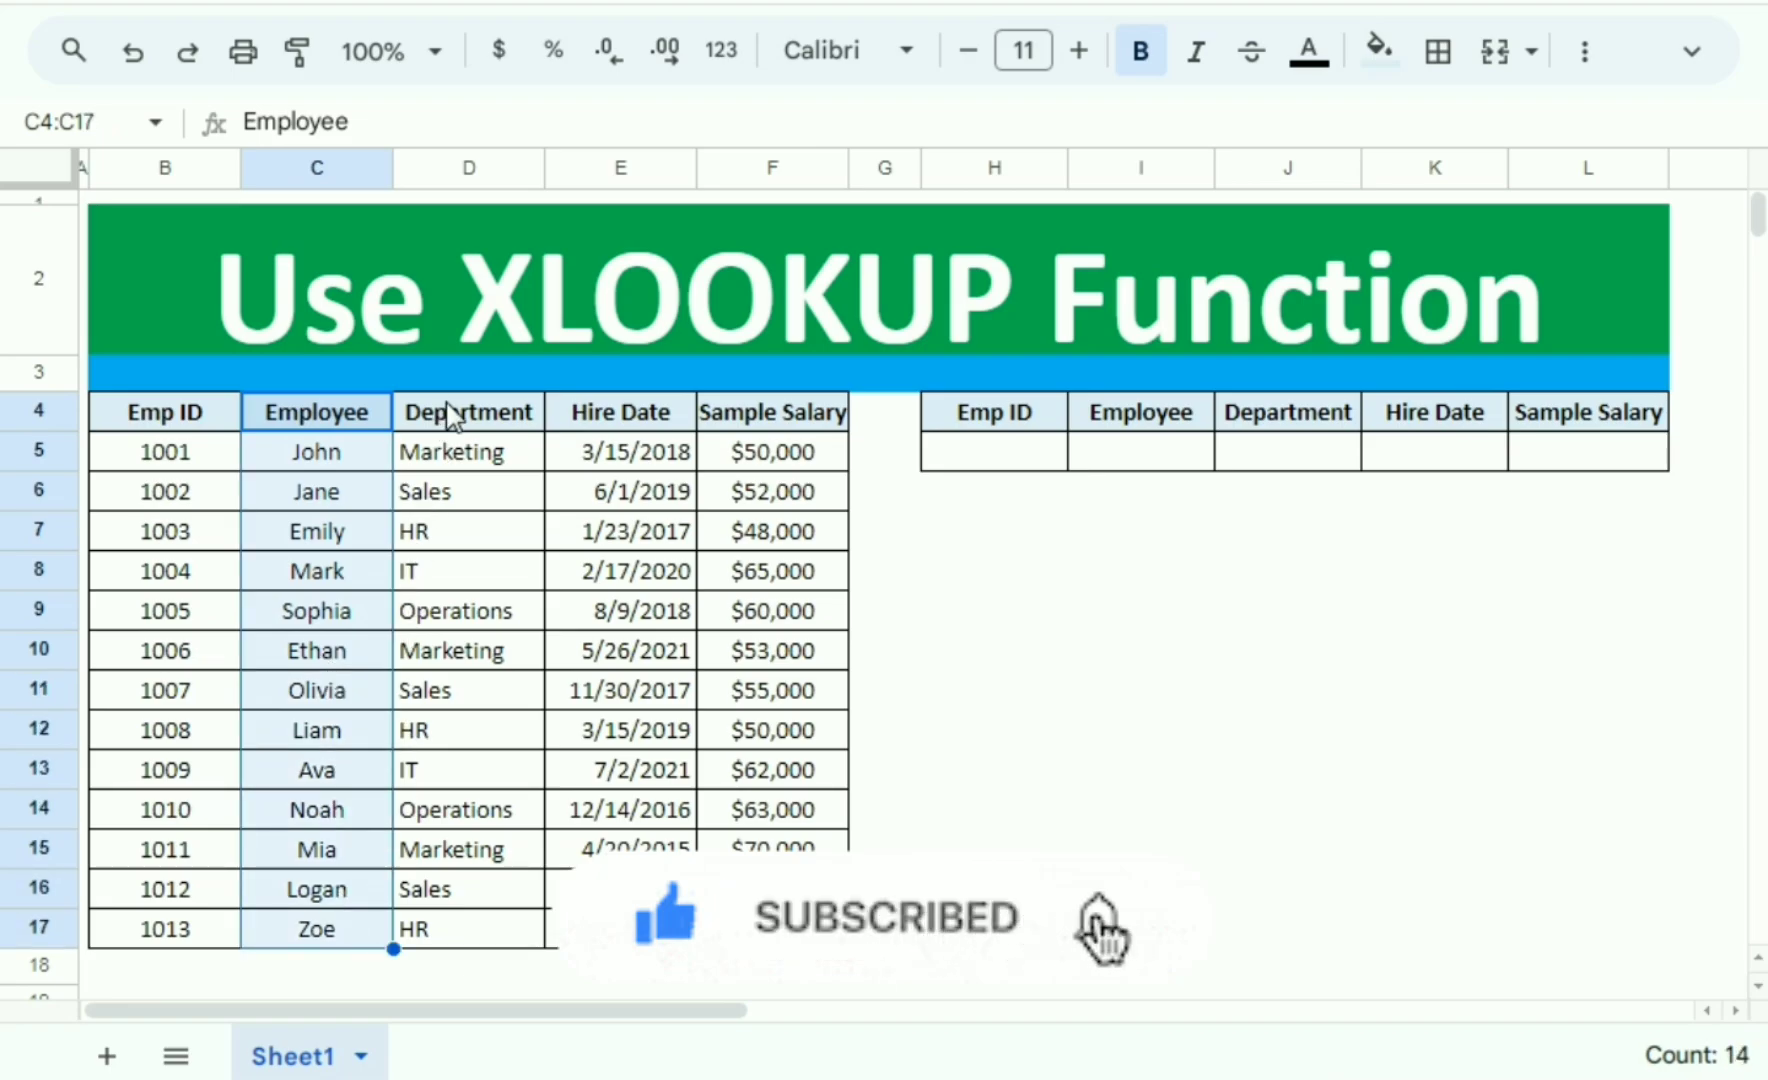
{"action": "left_click_drag", "start_coordinate": [448, 415], "coordinate": [444, 892]}
{"action": "left_click_drag", "start_coordinate": [585, 420], "coordinate": [580, 900]}
{"action": "left_click_drag", "start_coordinate": [732, 422], "coordinate": [735, 915]}
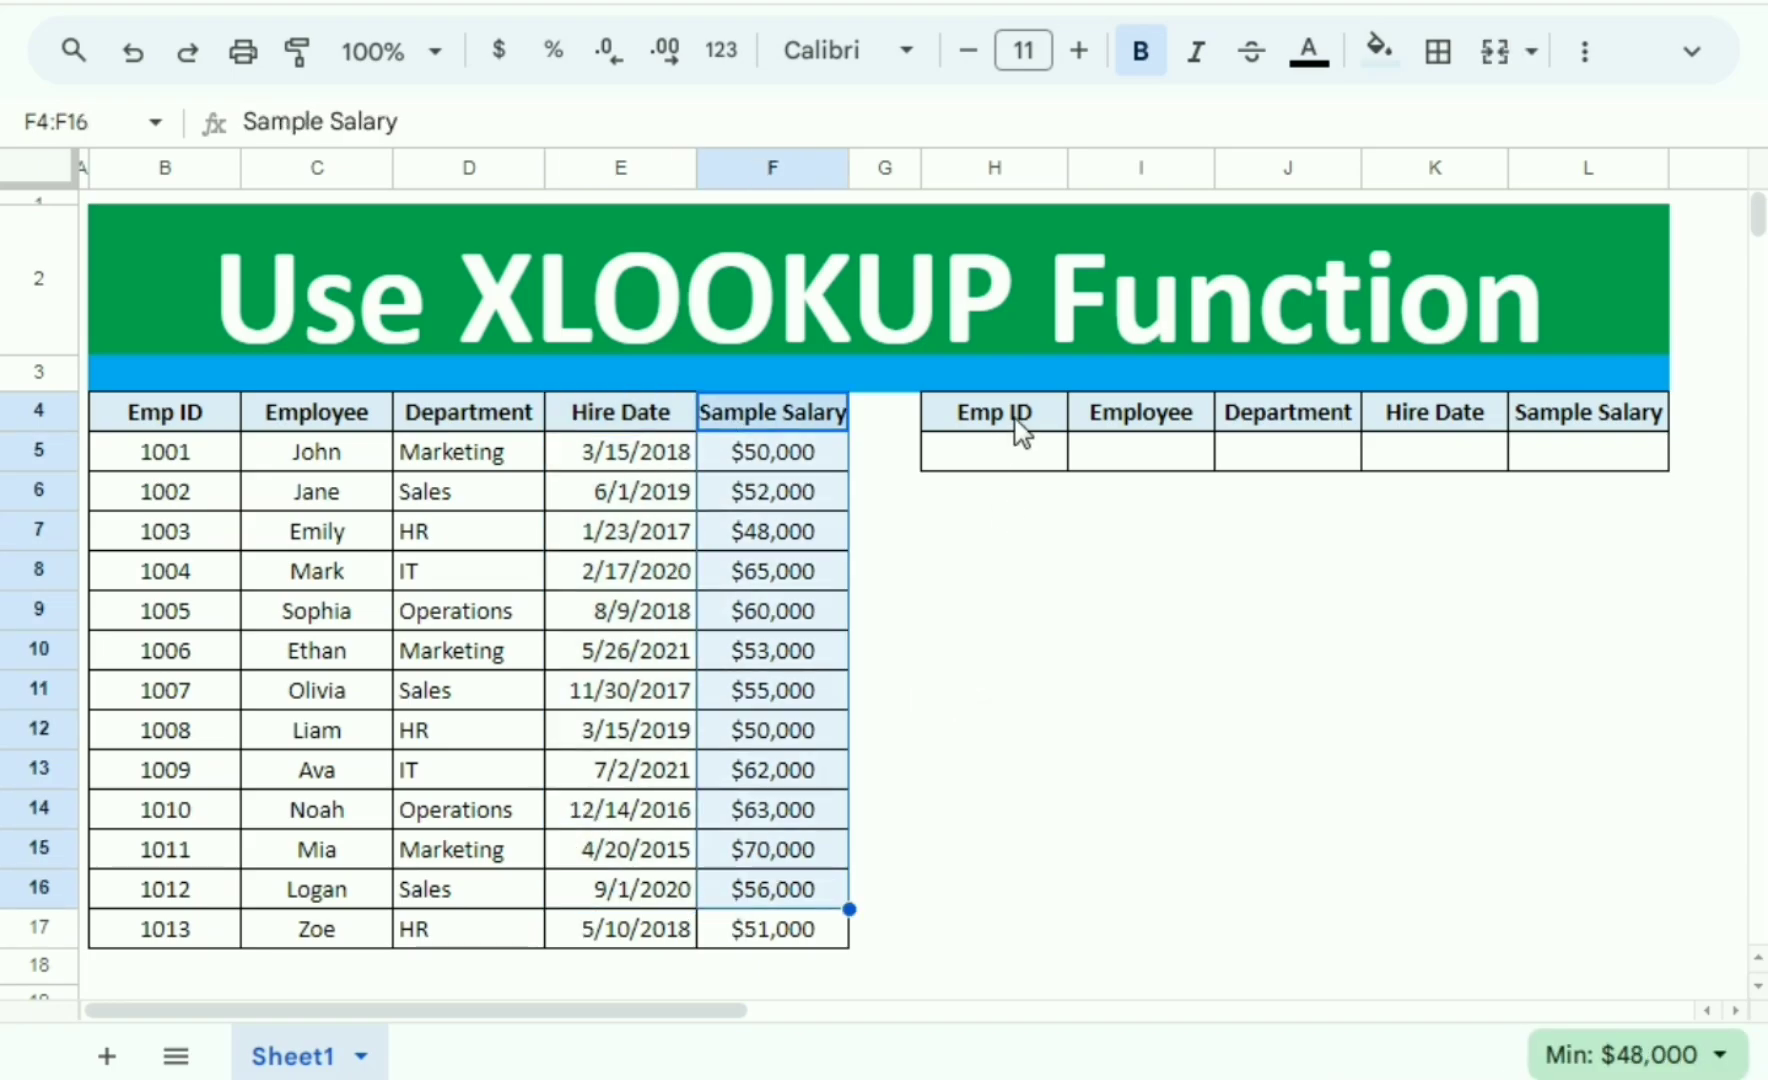
{"action": "left_click_drag", "start_coordinate": [1018, 426], "coordinate": [1545, 458]}
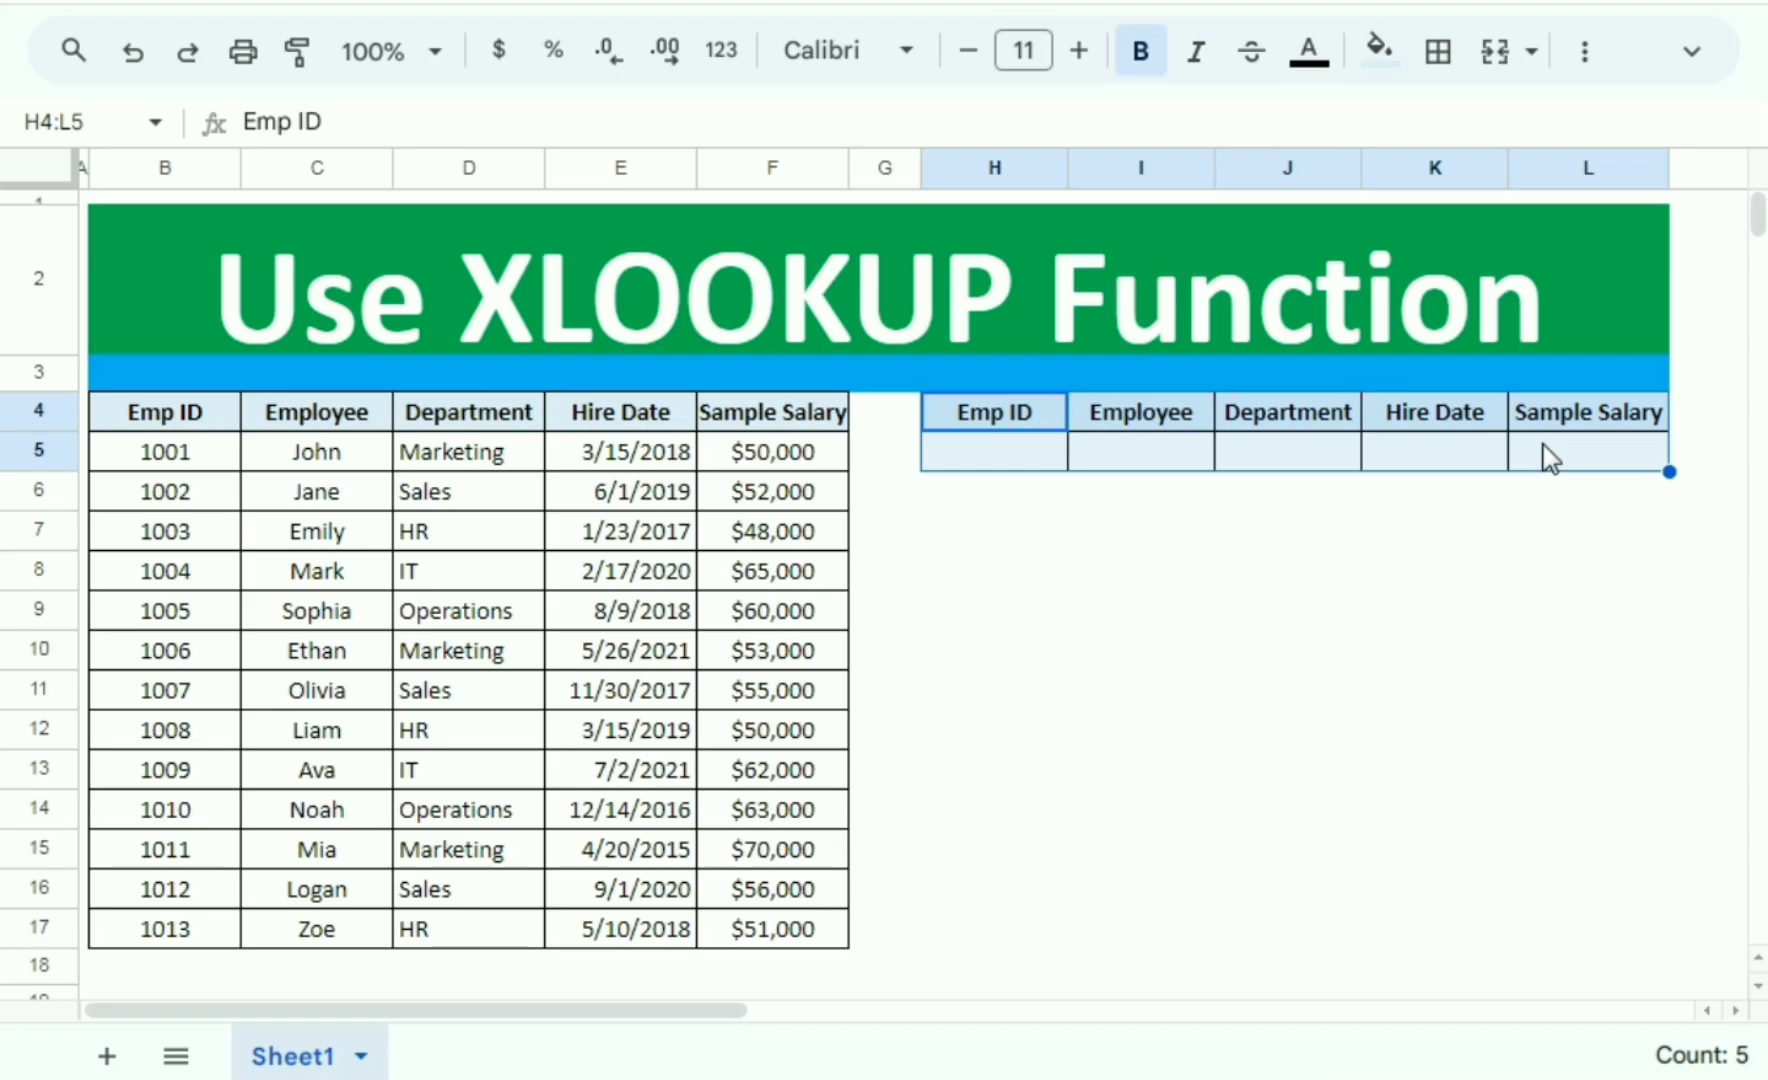
{"action": "left_click", "coordinate": [1160, 460]}
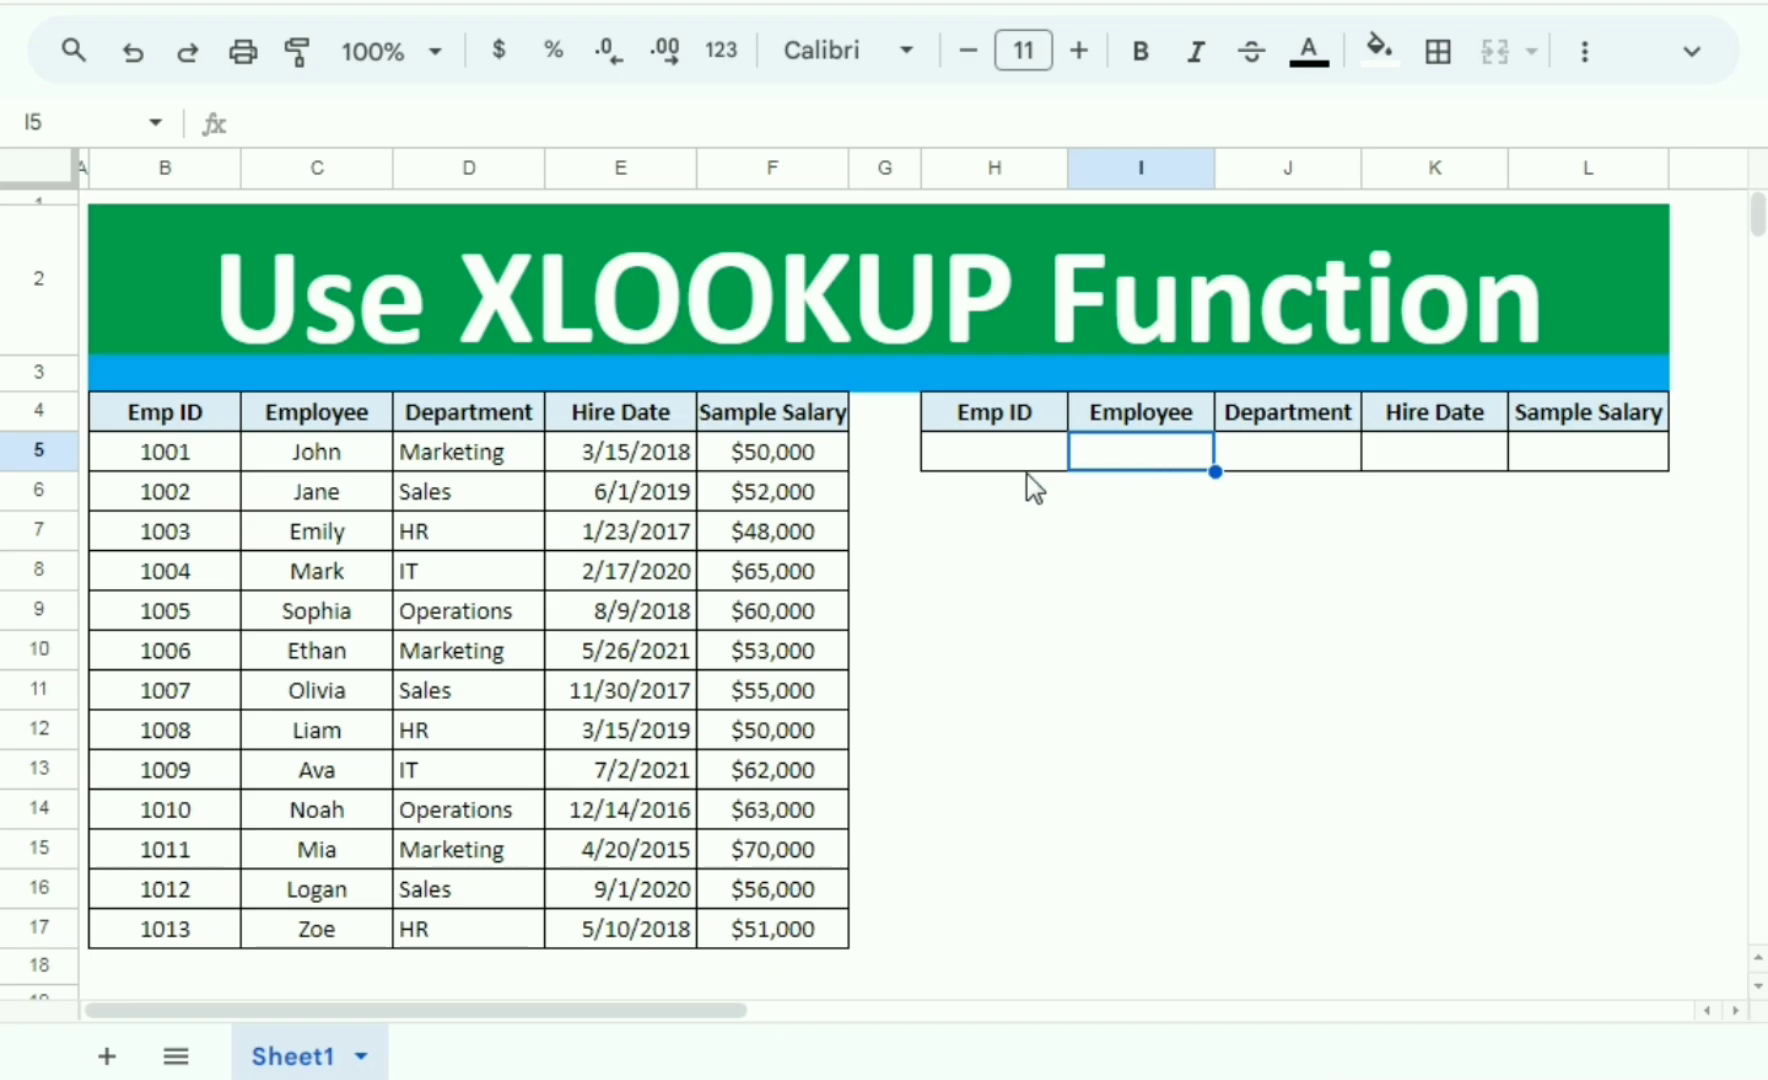
- Enter =XLOOKUP(H5,B4:B17,C4:C17) in I5 to return the employee name
{"action": "left_click", "coordinate": [975, 466]}
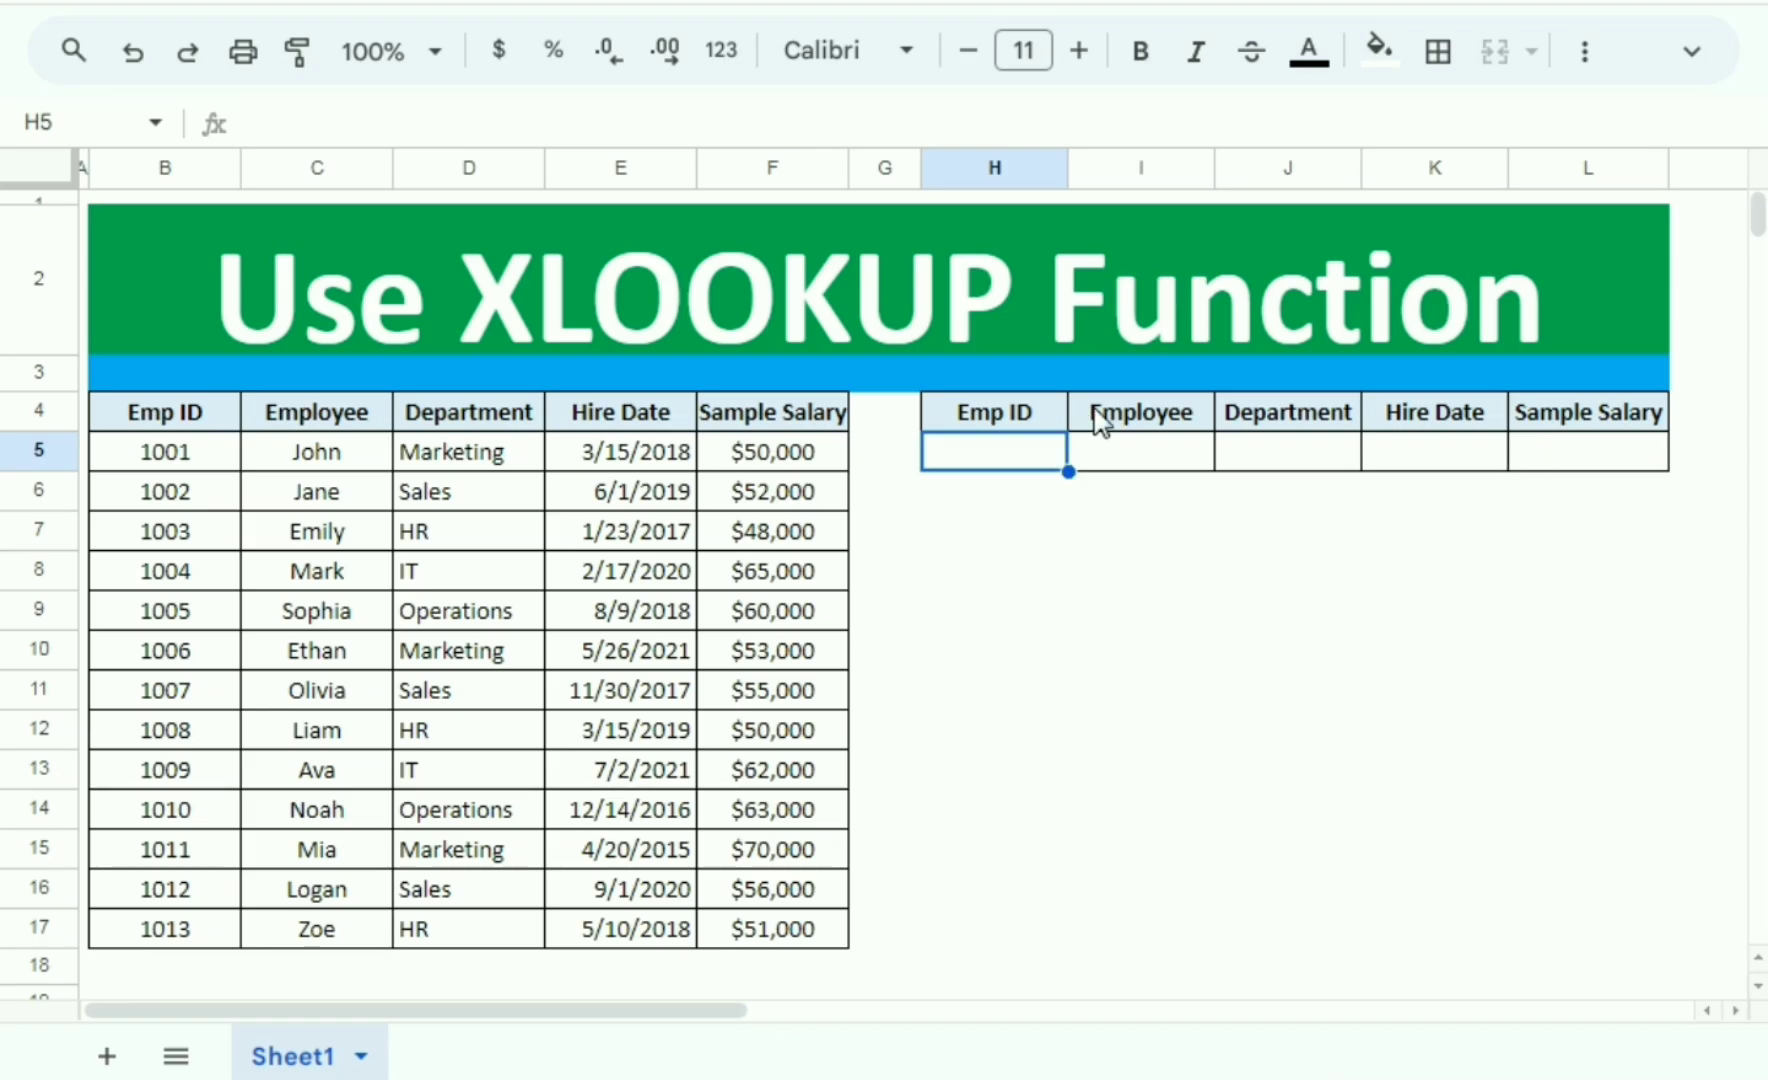
{"action": "left_click", "coordinate": [1158, 460]}
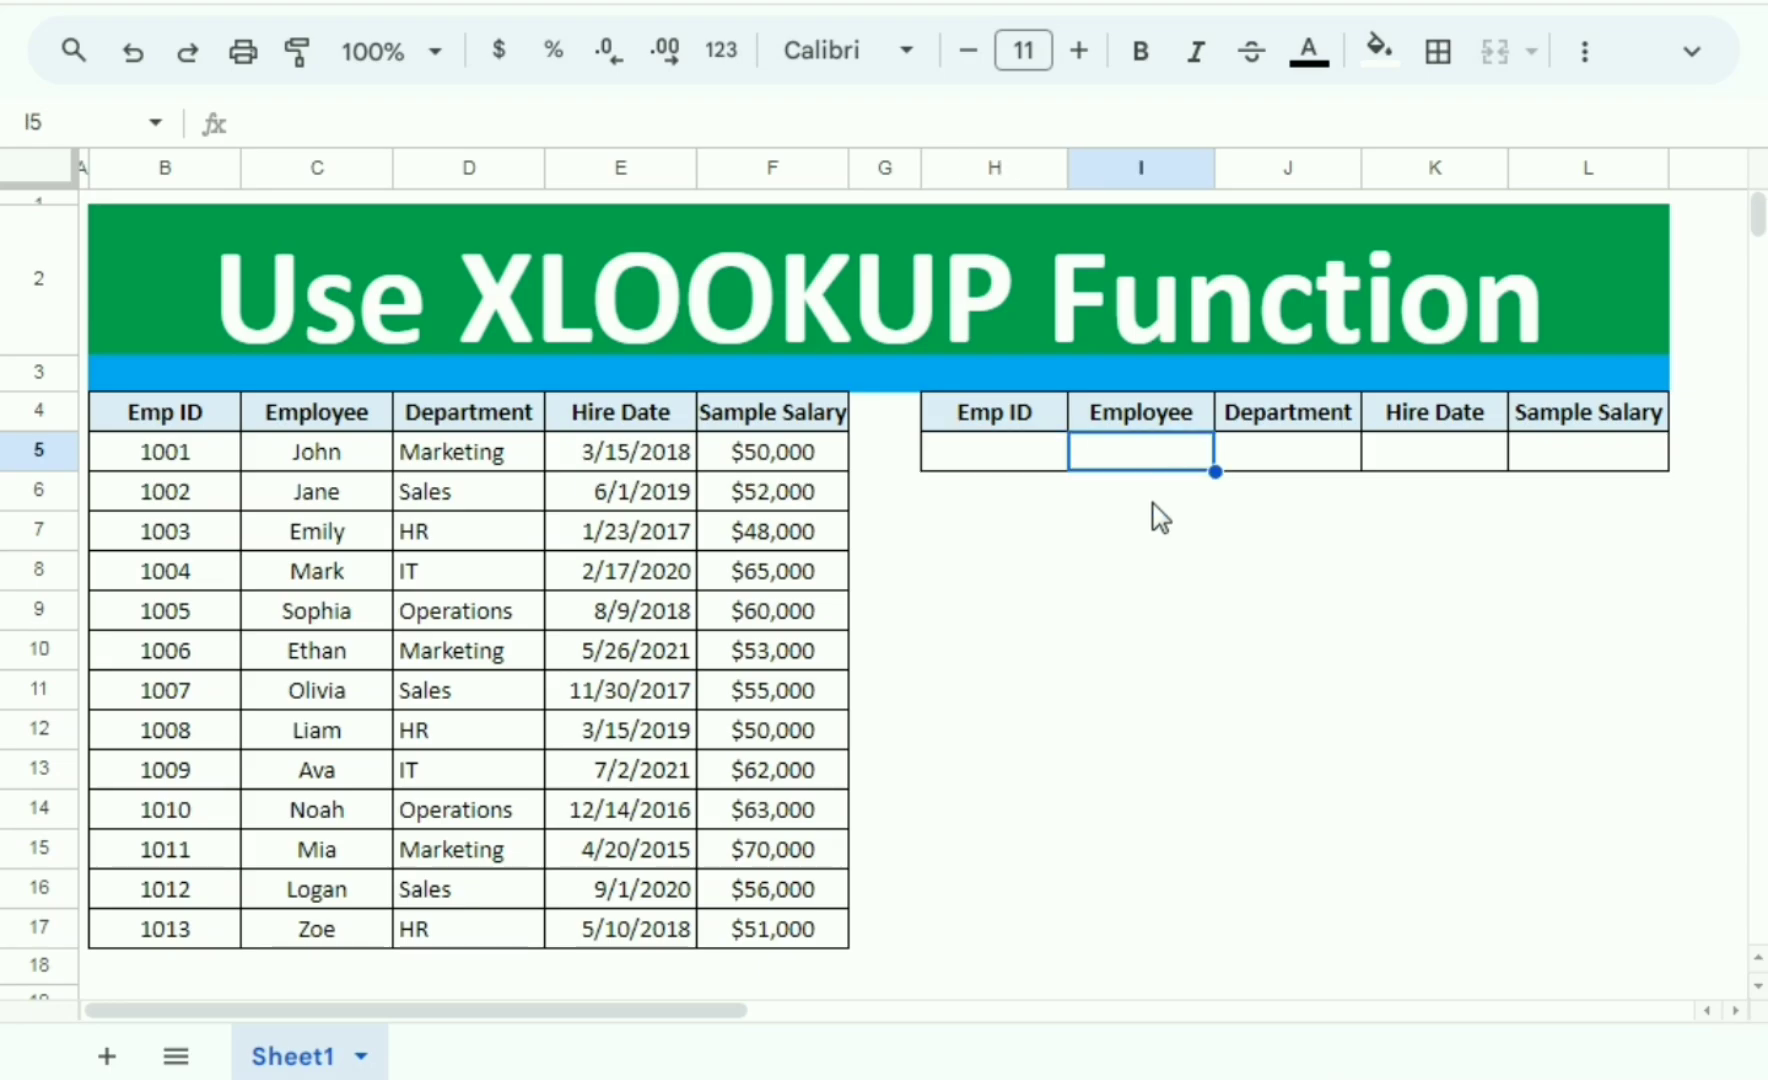
{"action": "type", "text": "=XLOOKU"}
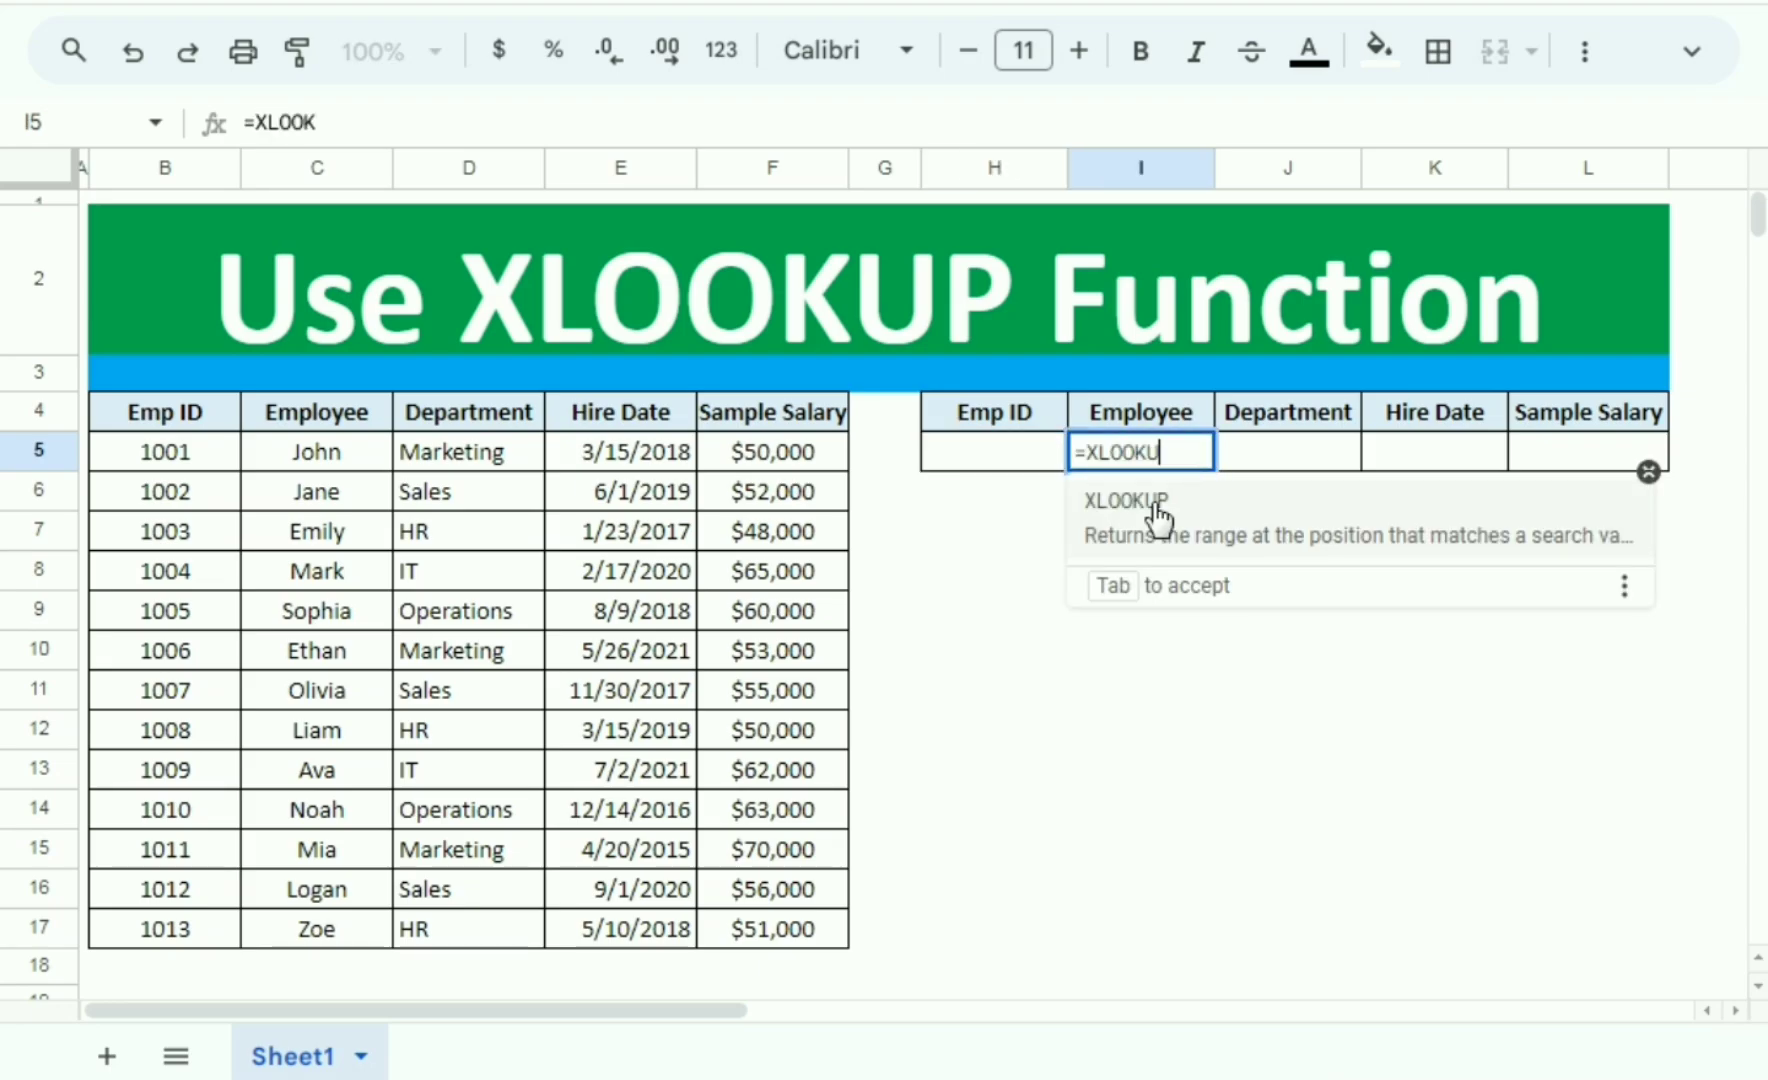
{"action": "type", "text": "P"}
{"action": "left_click", "coordinate": [1159, 519]}
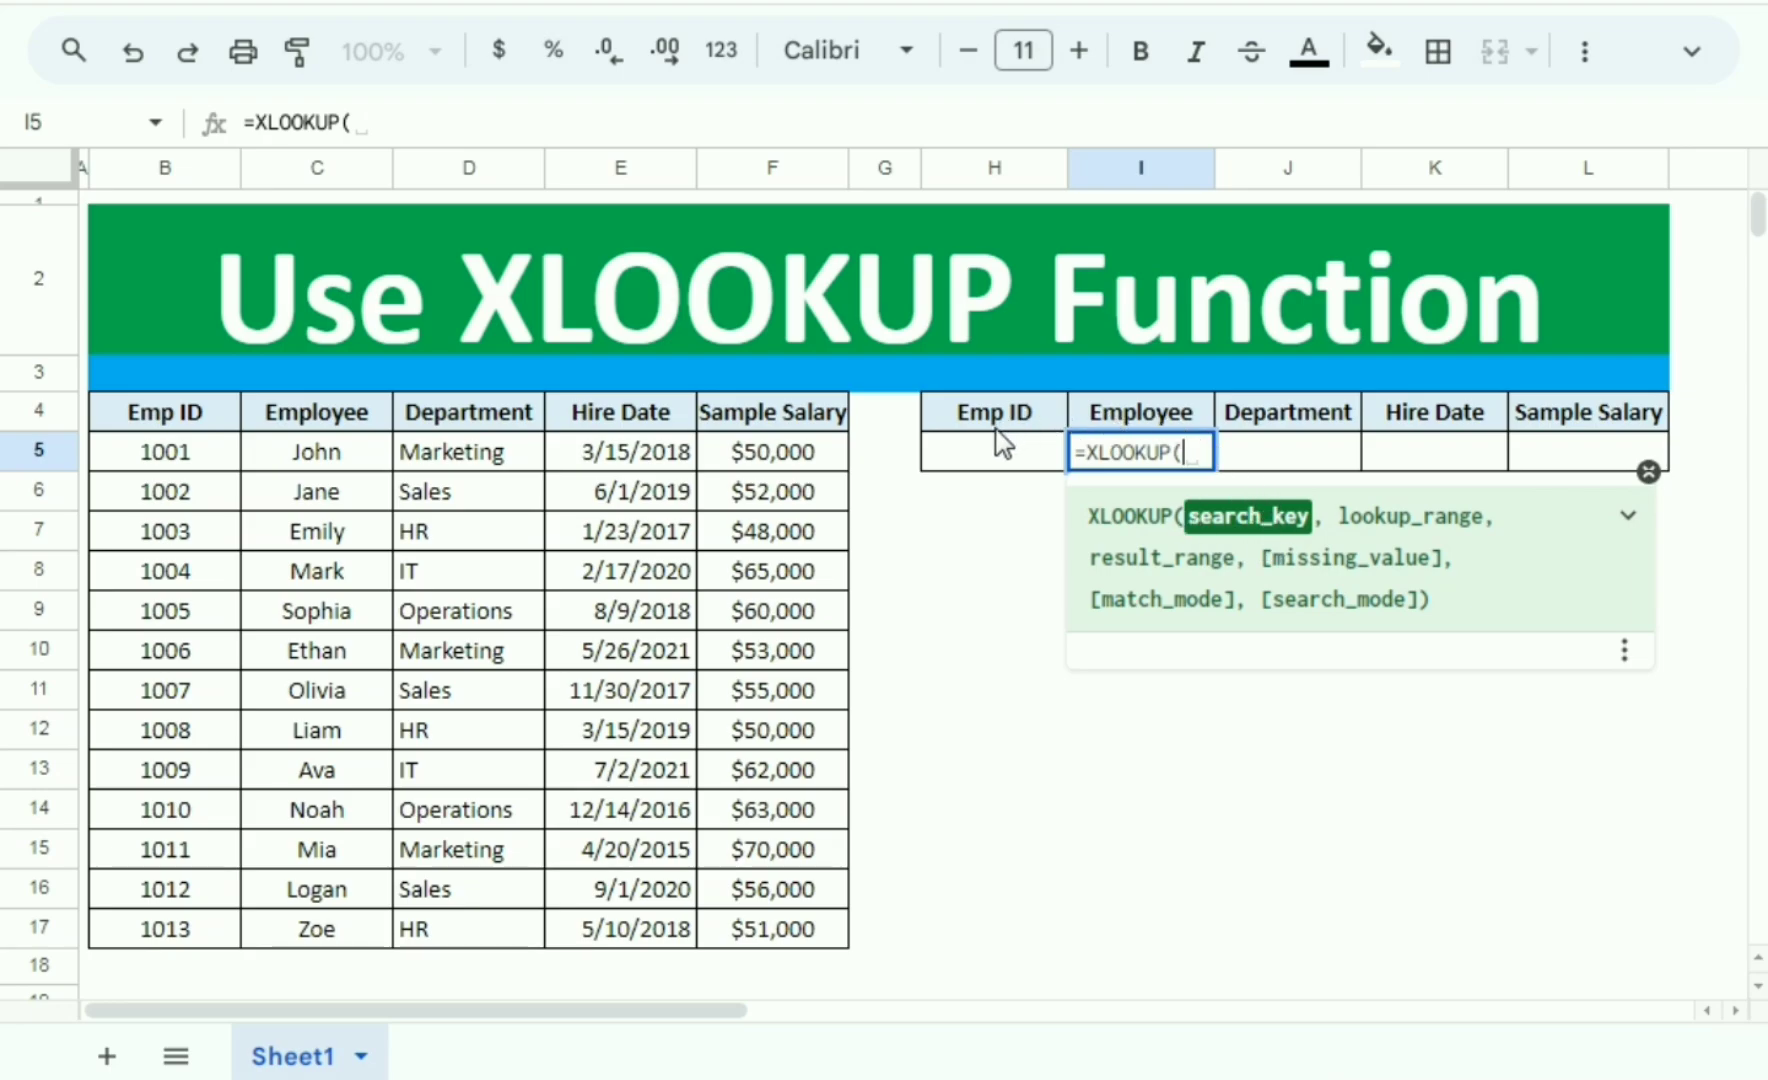
{"action": "left_click", "coordinate": [988, 458]}
{"action": "type", "text": ","}
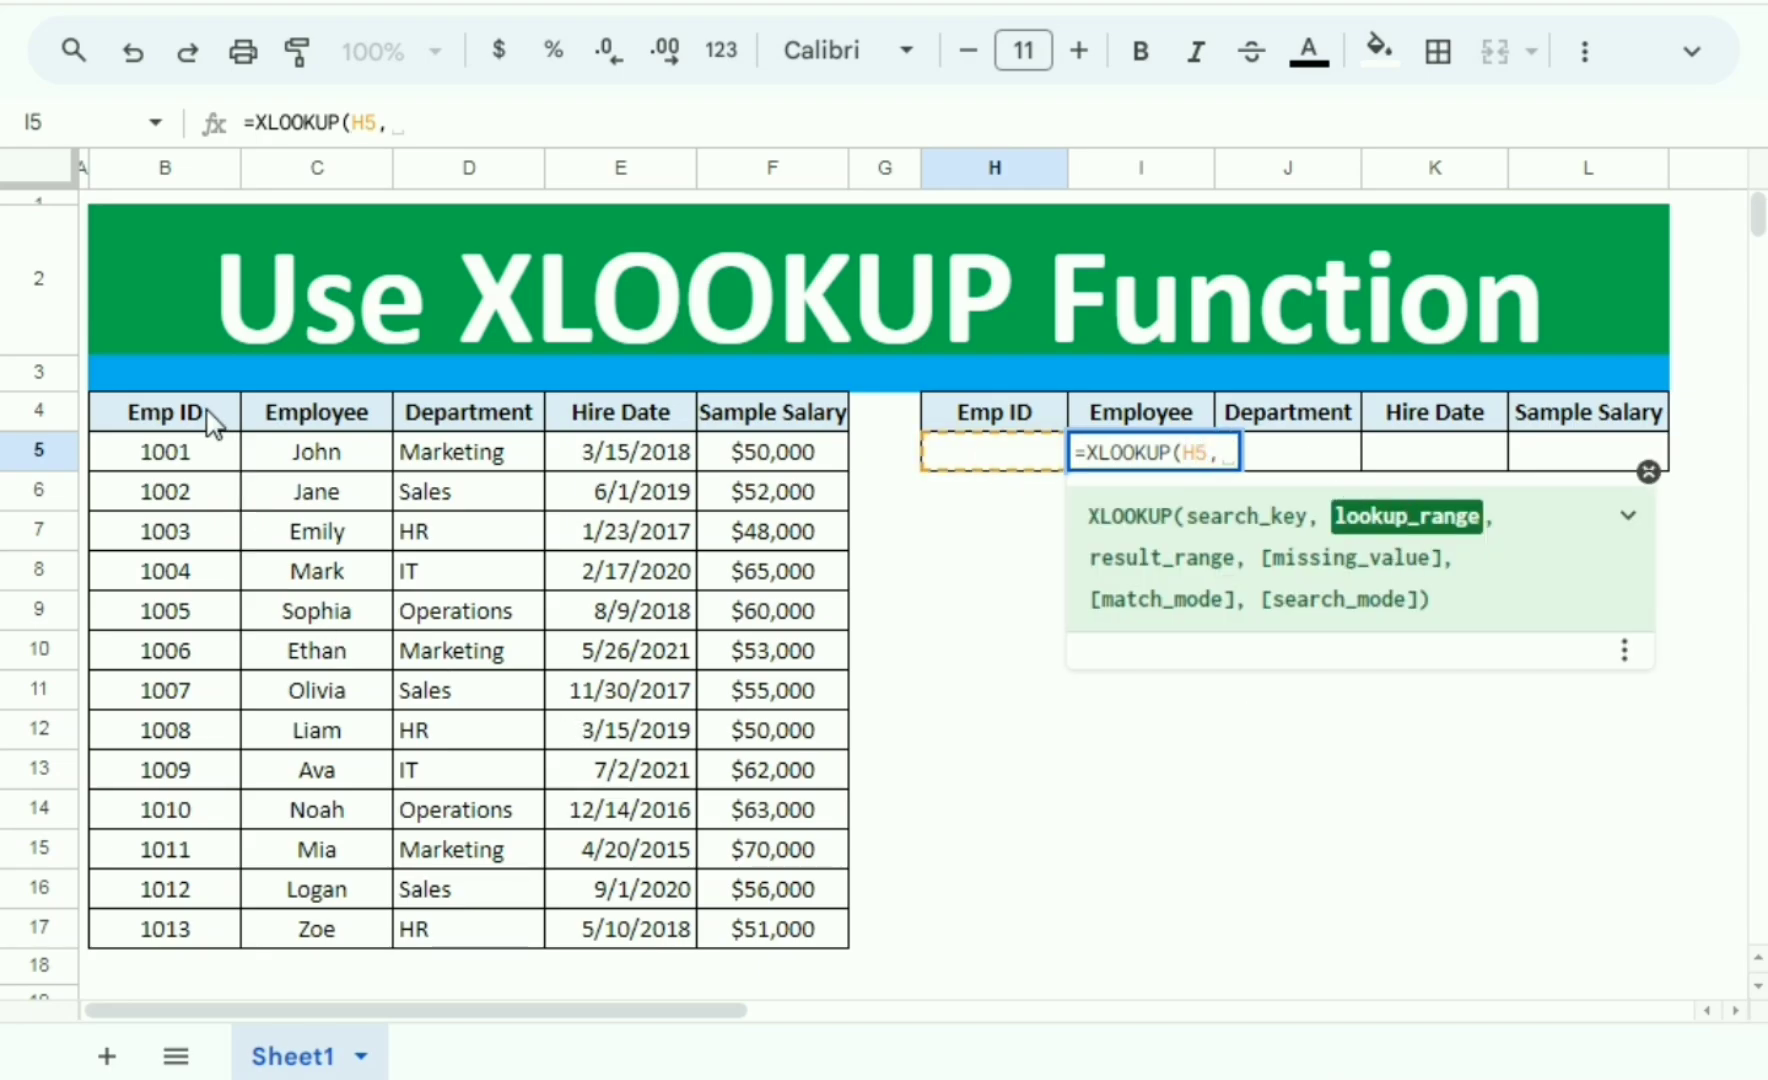
{"action": "left_click_drag", "start_coordinate": [205, 420], "coordinate": [165, 940]}
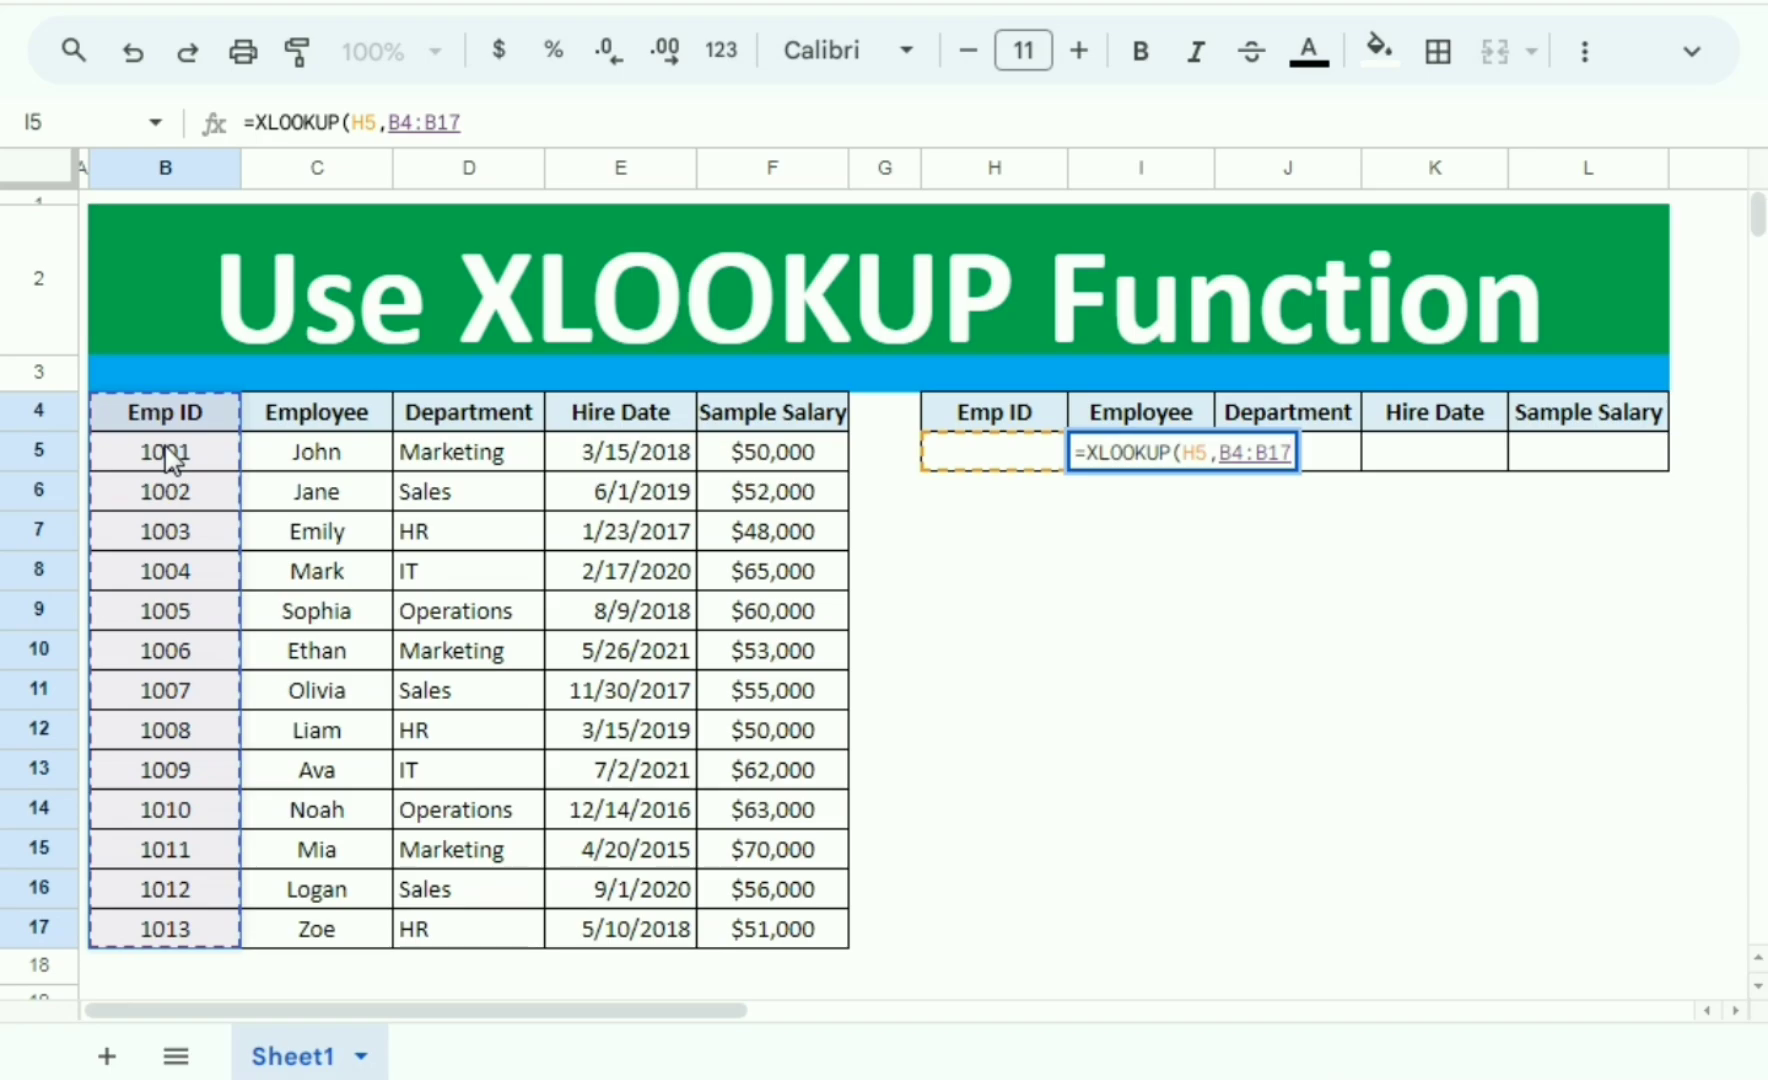
{"action": "type", "text": ","}
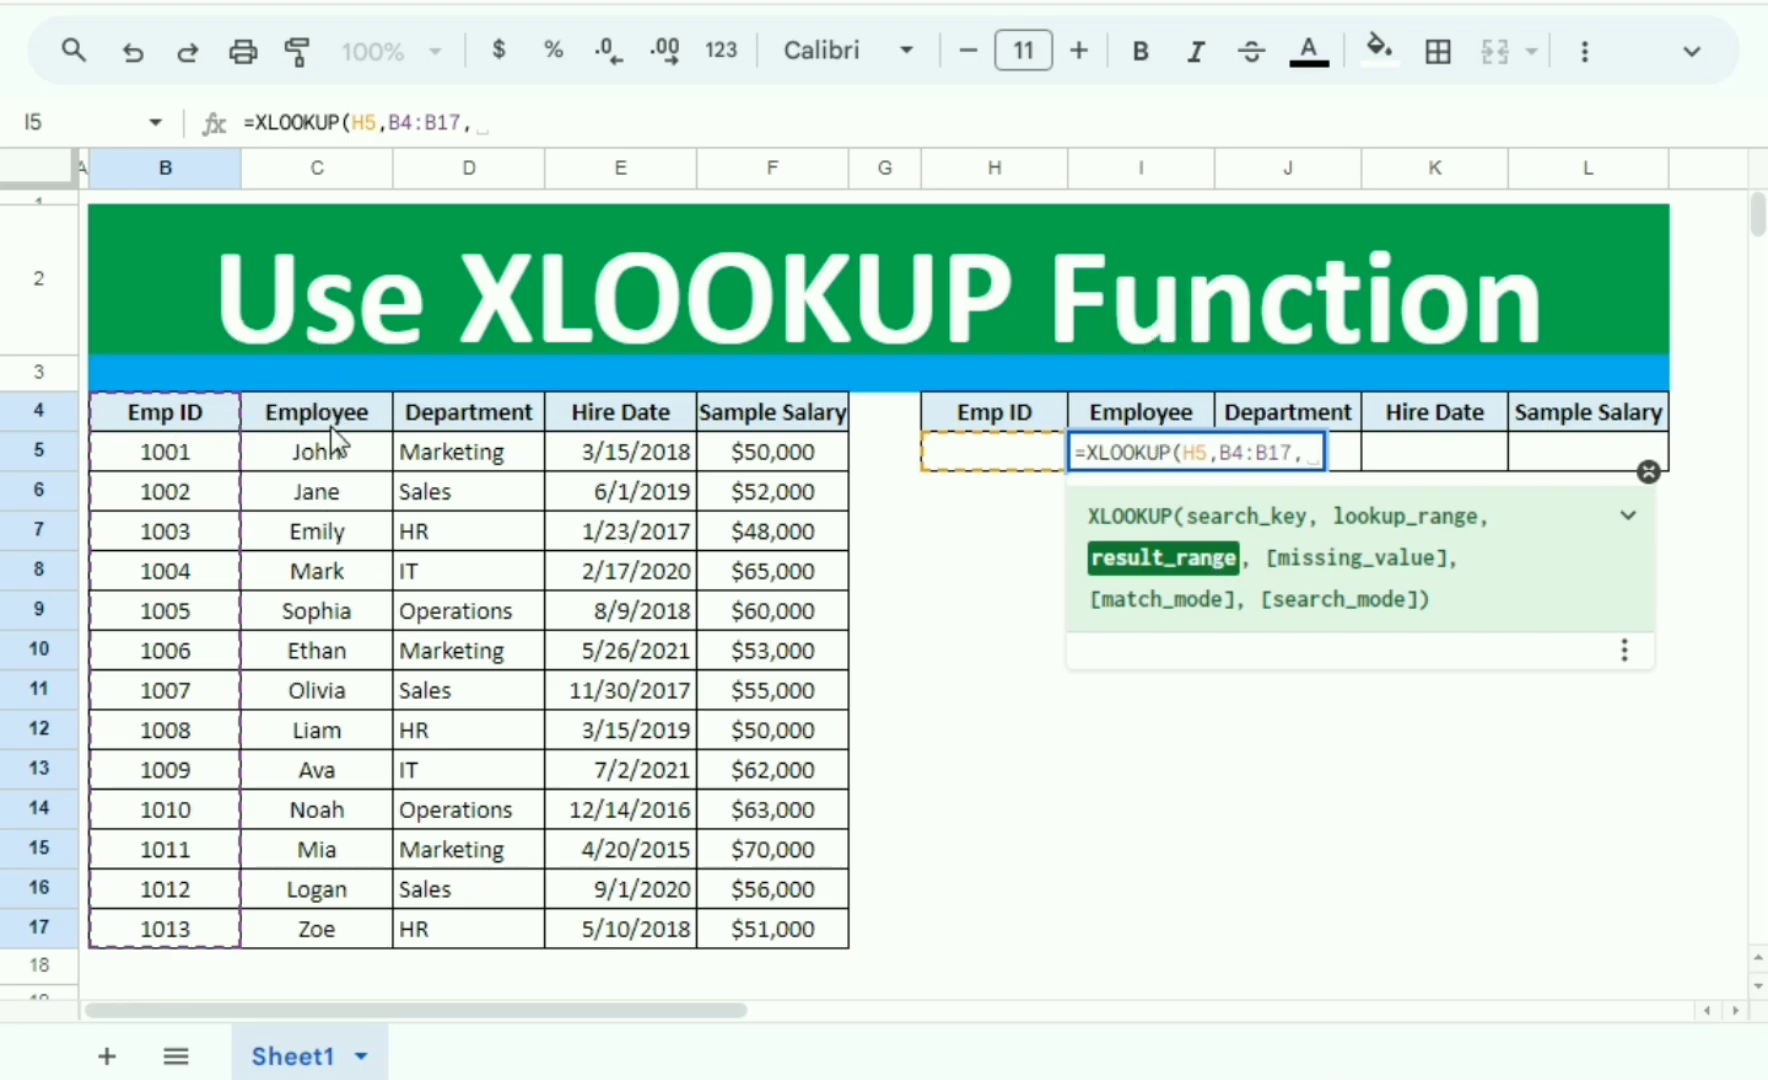
{"action": "left_click_drag", "start_coordinate": [333, 428], "coordinate": [352, 930]}
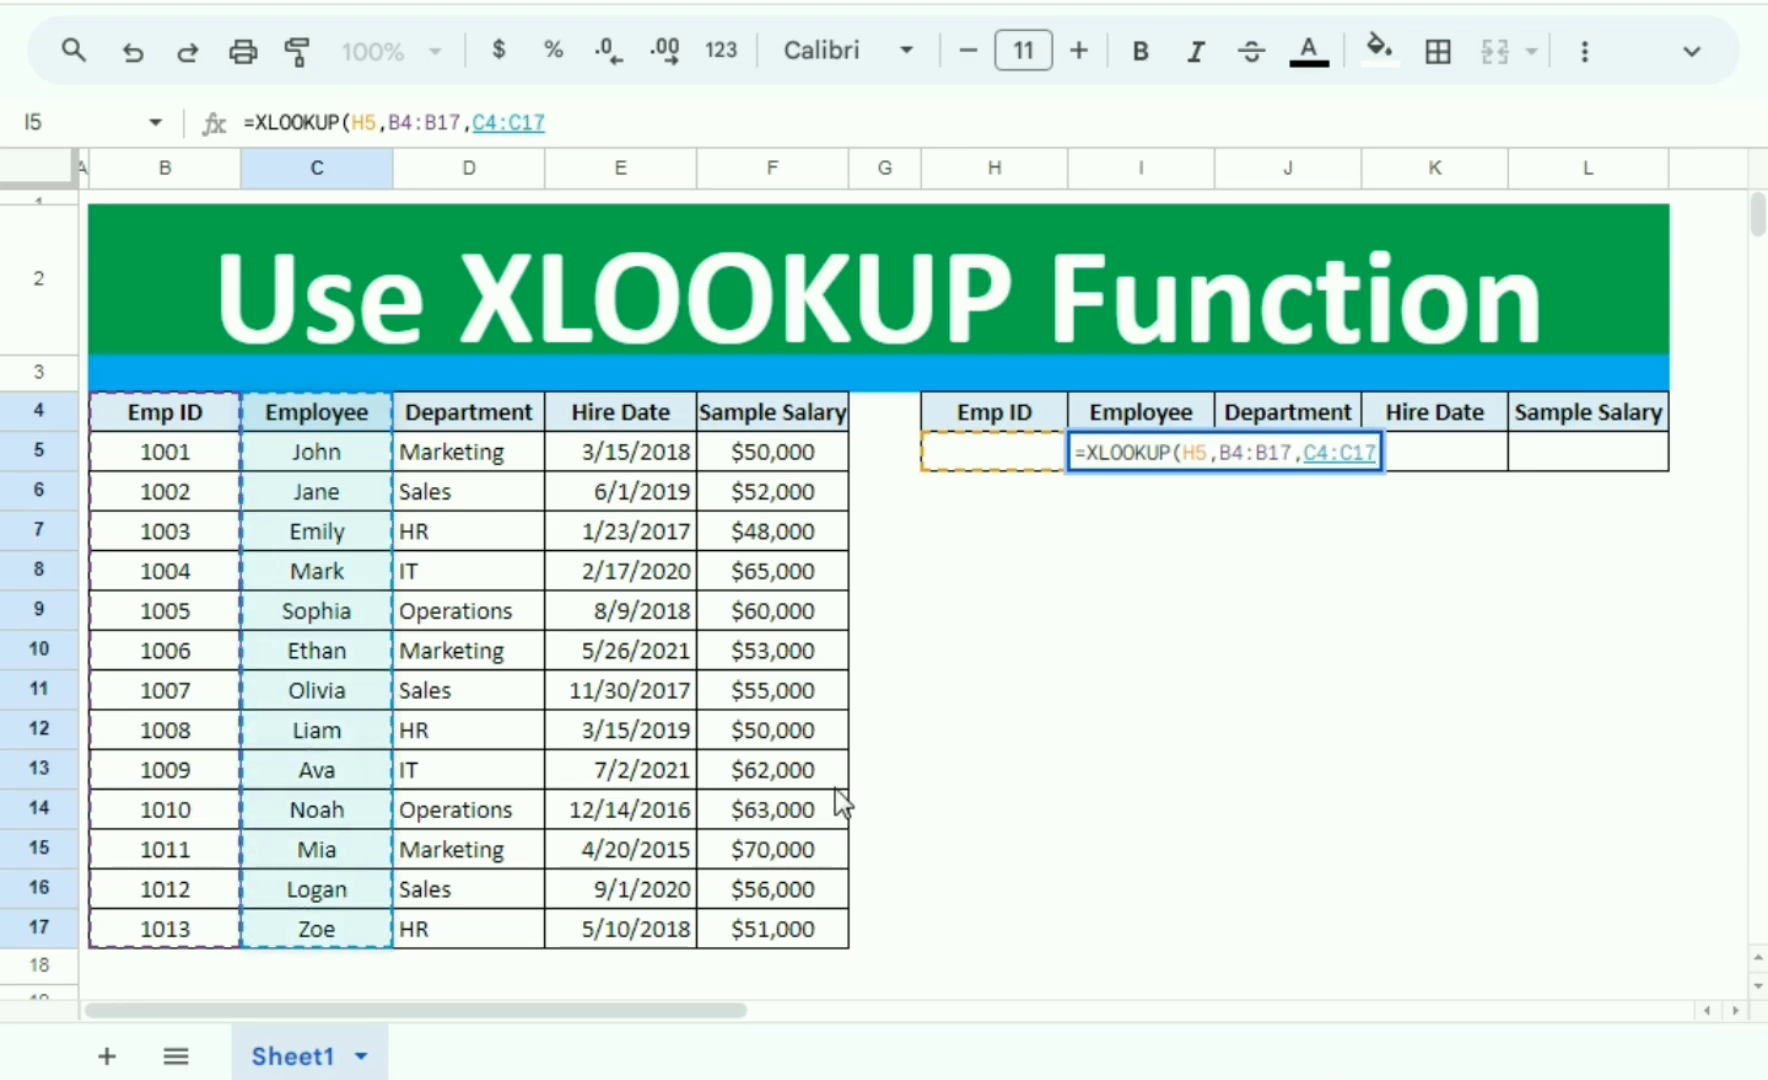
{"action": "type", "text": ")"}
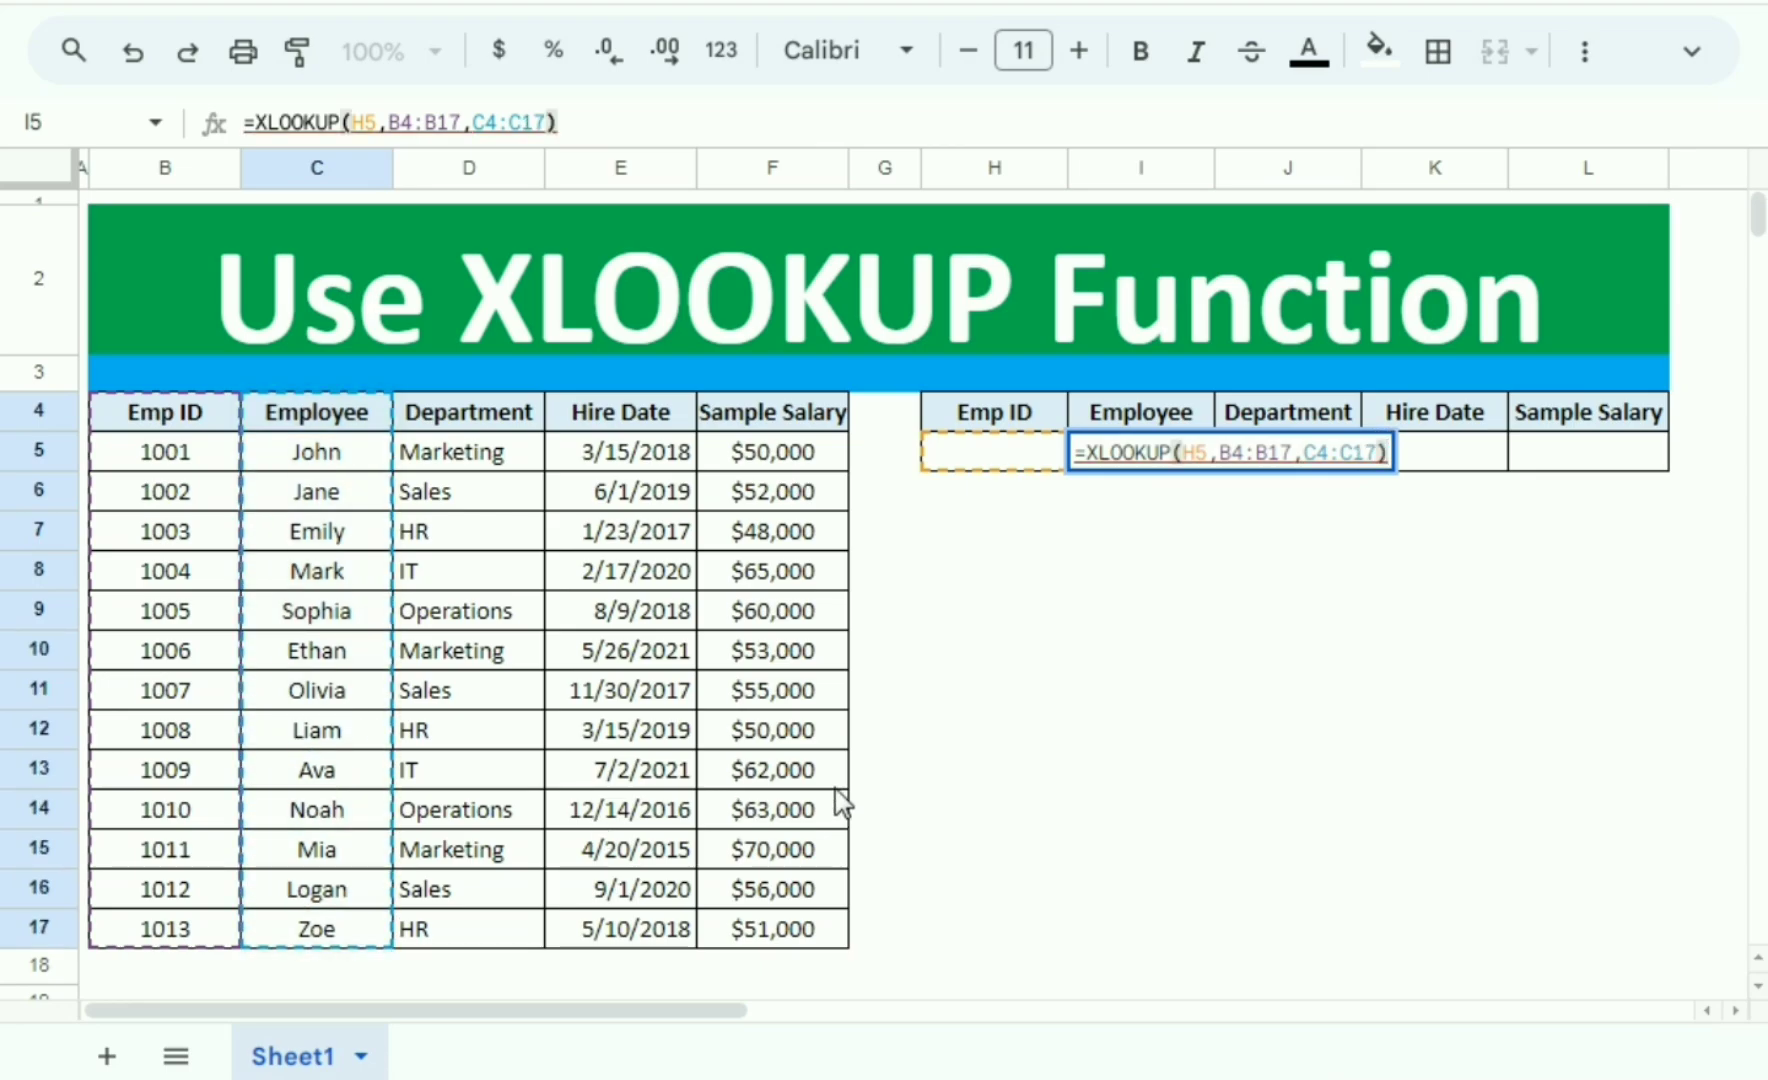
{"action": "key", "text": "Return"}
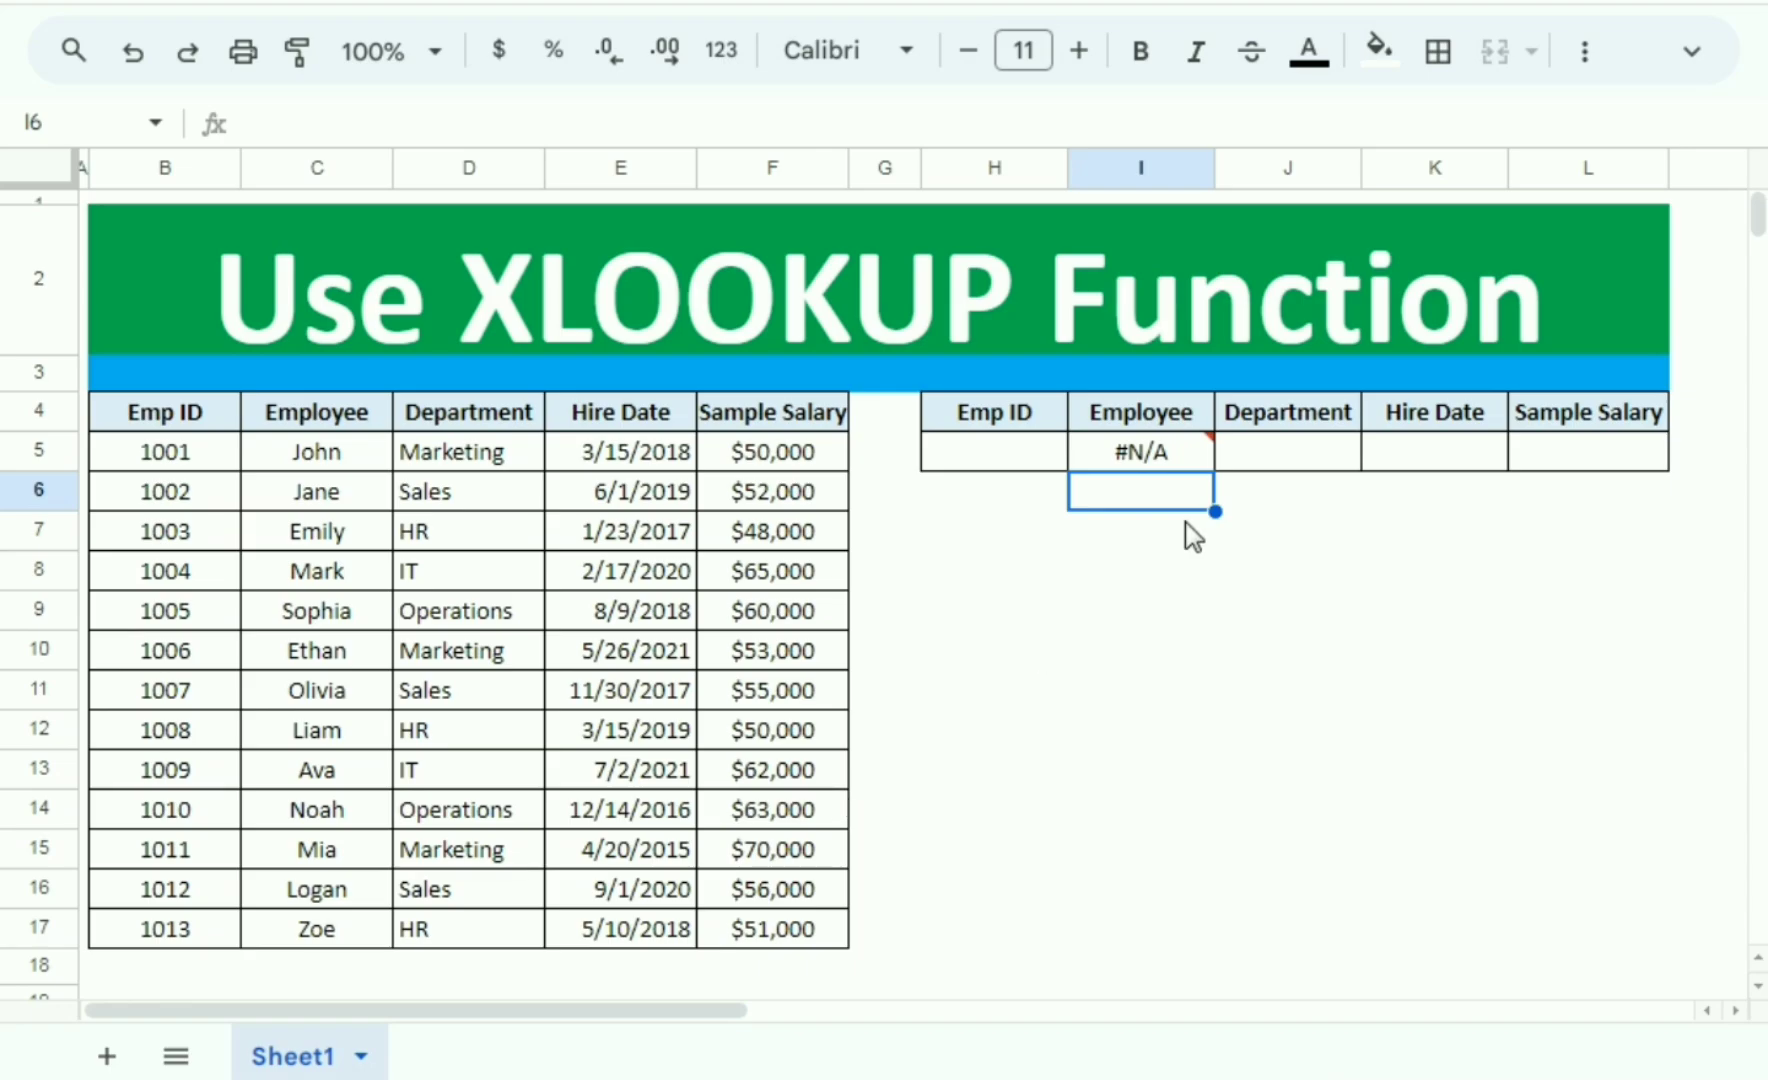
- Fill the I5 lookup formula across J5 to L5
{"action": "left_click", "coordinate": [1168, 455]}
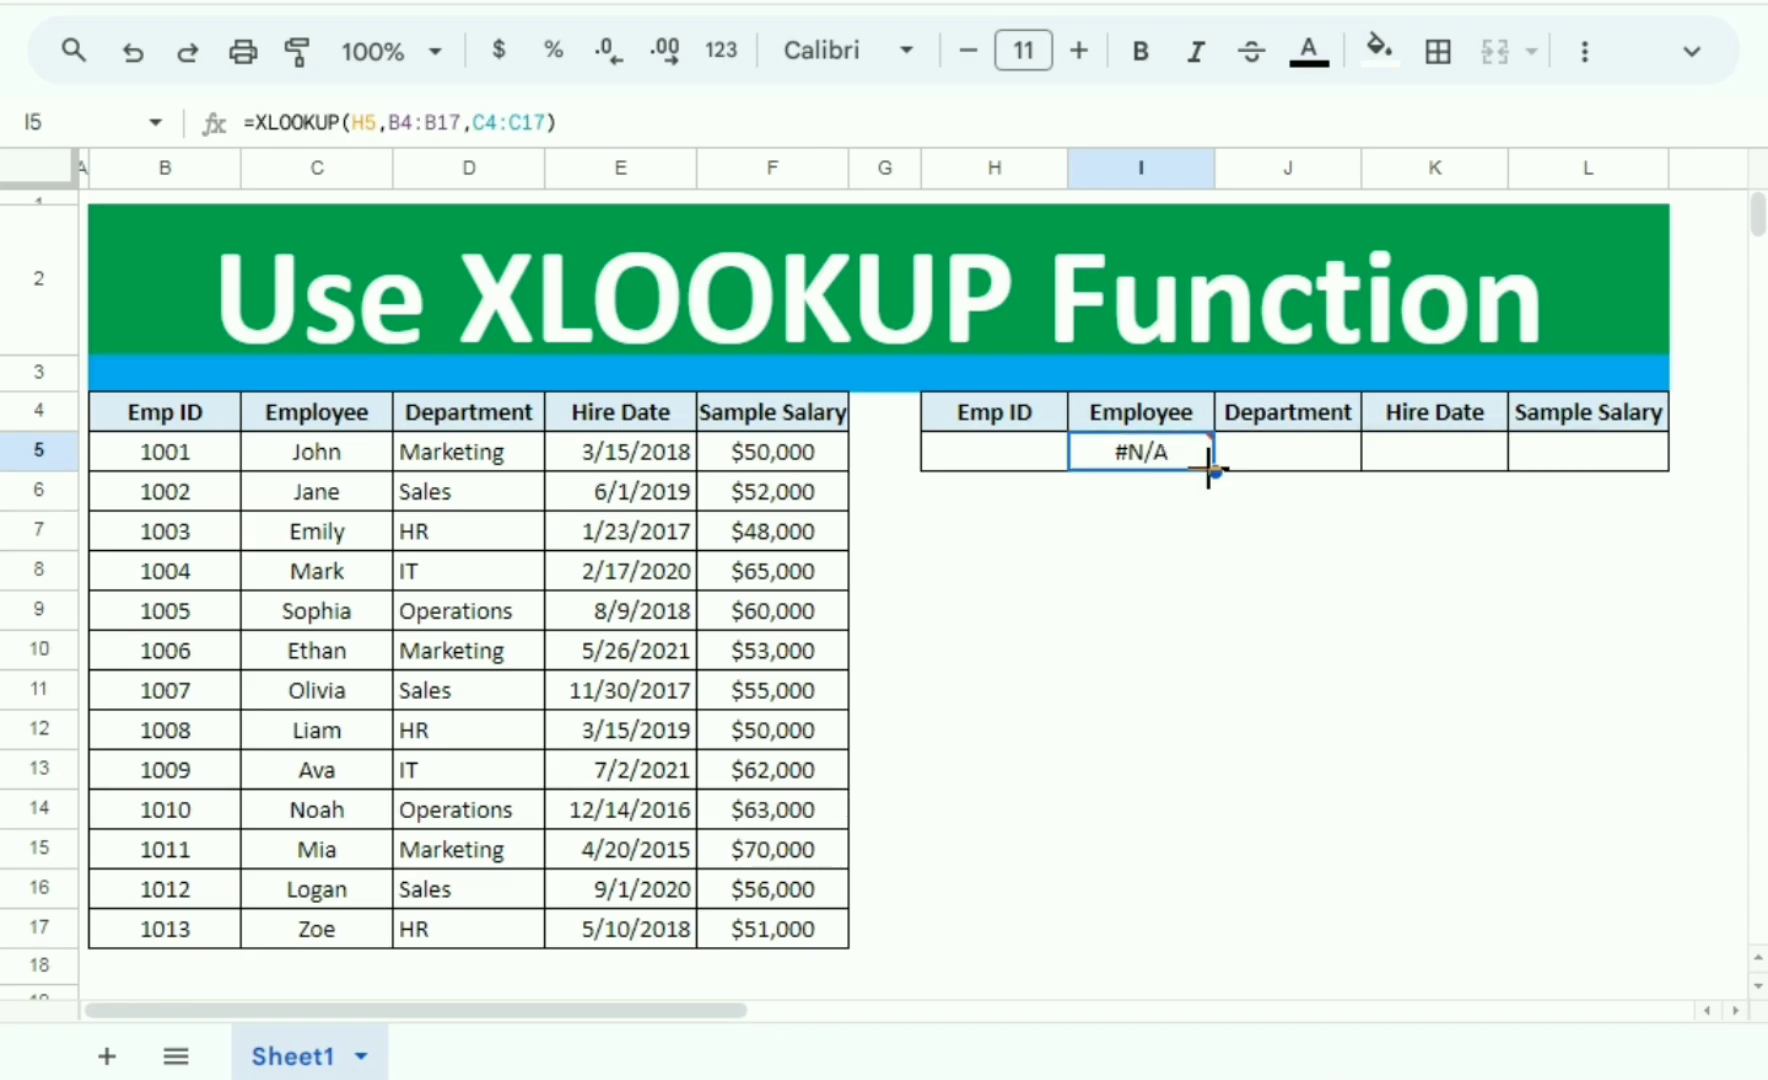
{"action": "left_click_drag", "start_coordinate": [1214, 471], "coordinate": [1648, 463]}
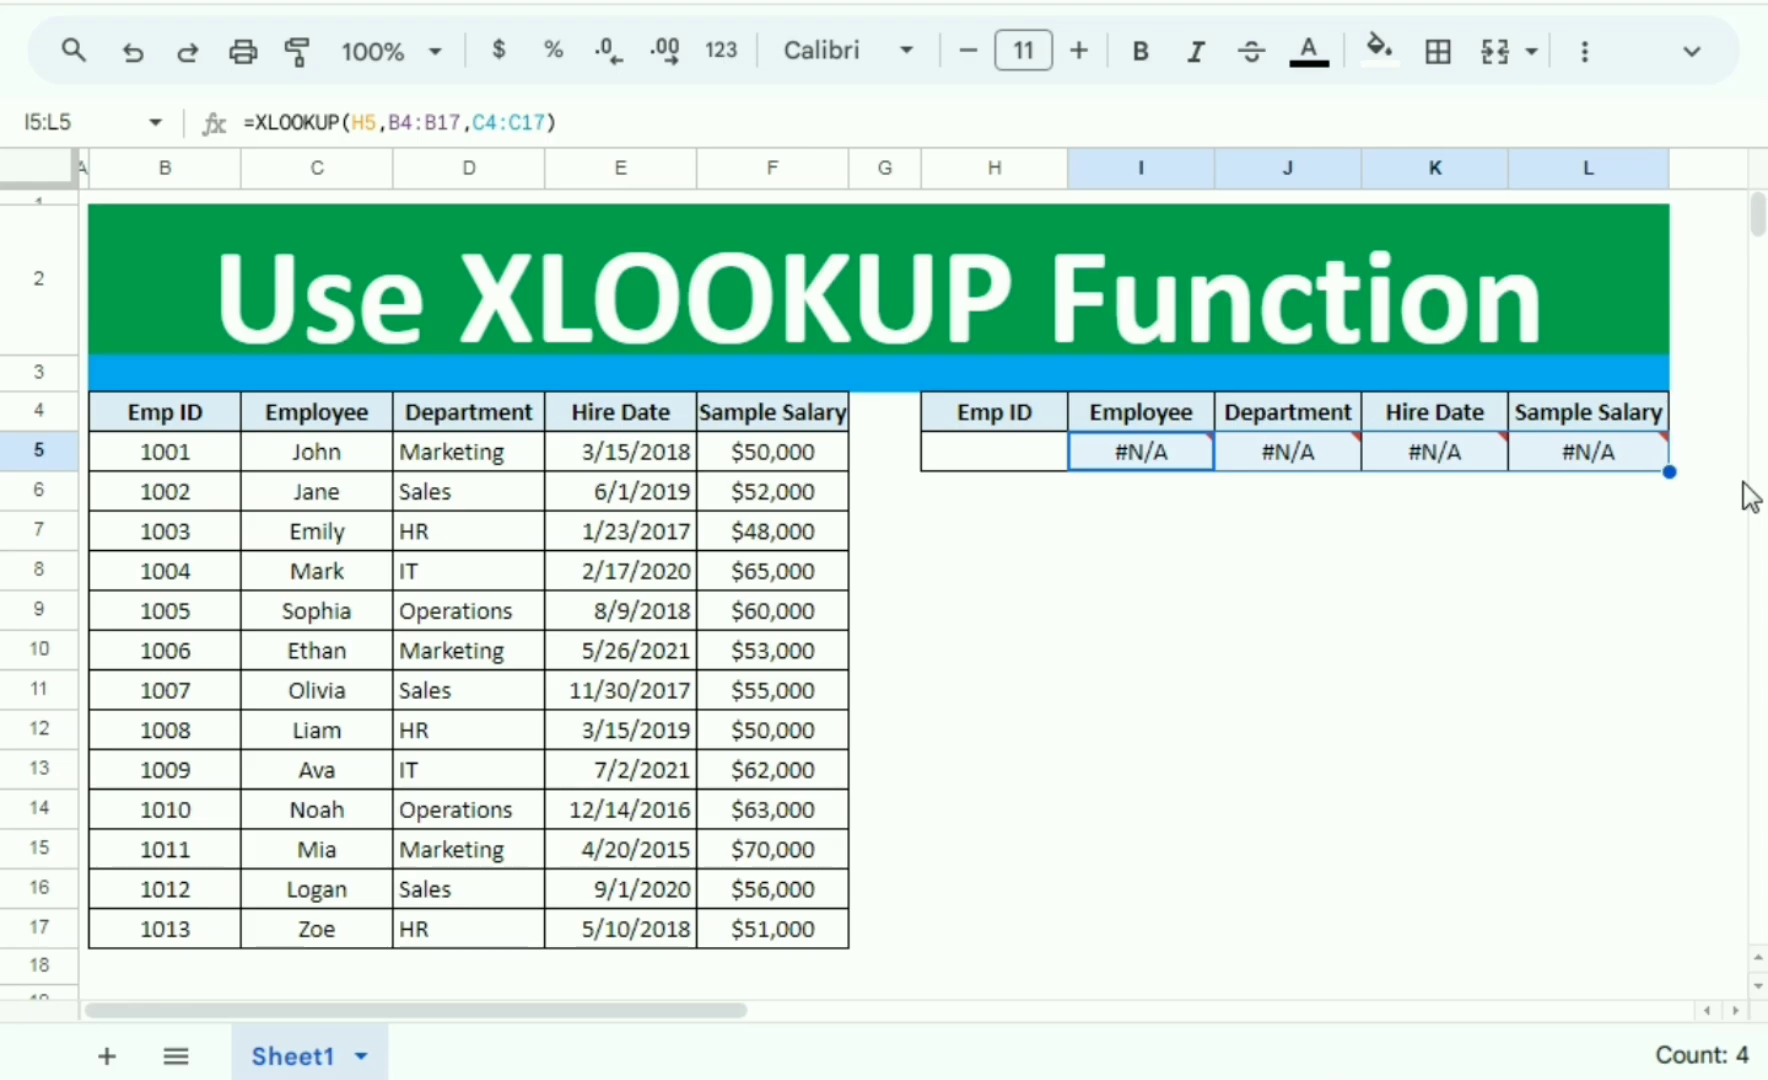
{"action": "mouse_move", "coordinate": [1637, 478]}
- Enter Emp ID 1001 in H5 and check it against the source table
{"action": "left_click", "coordinate": [990, 458]}
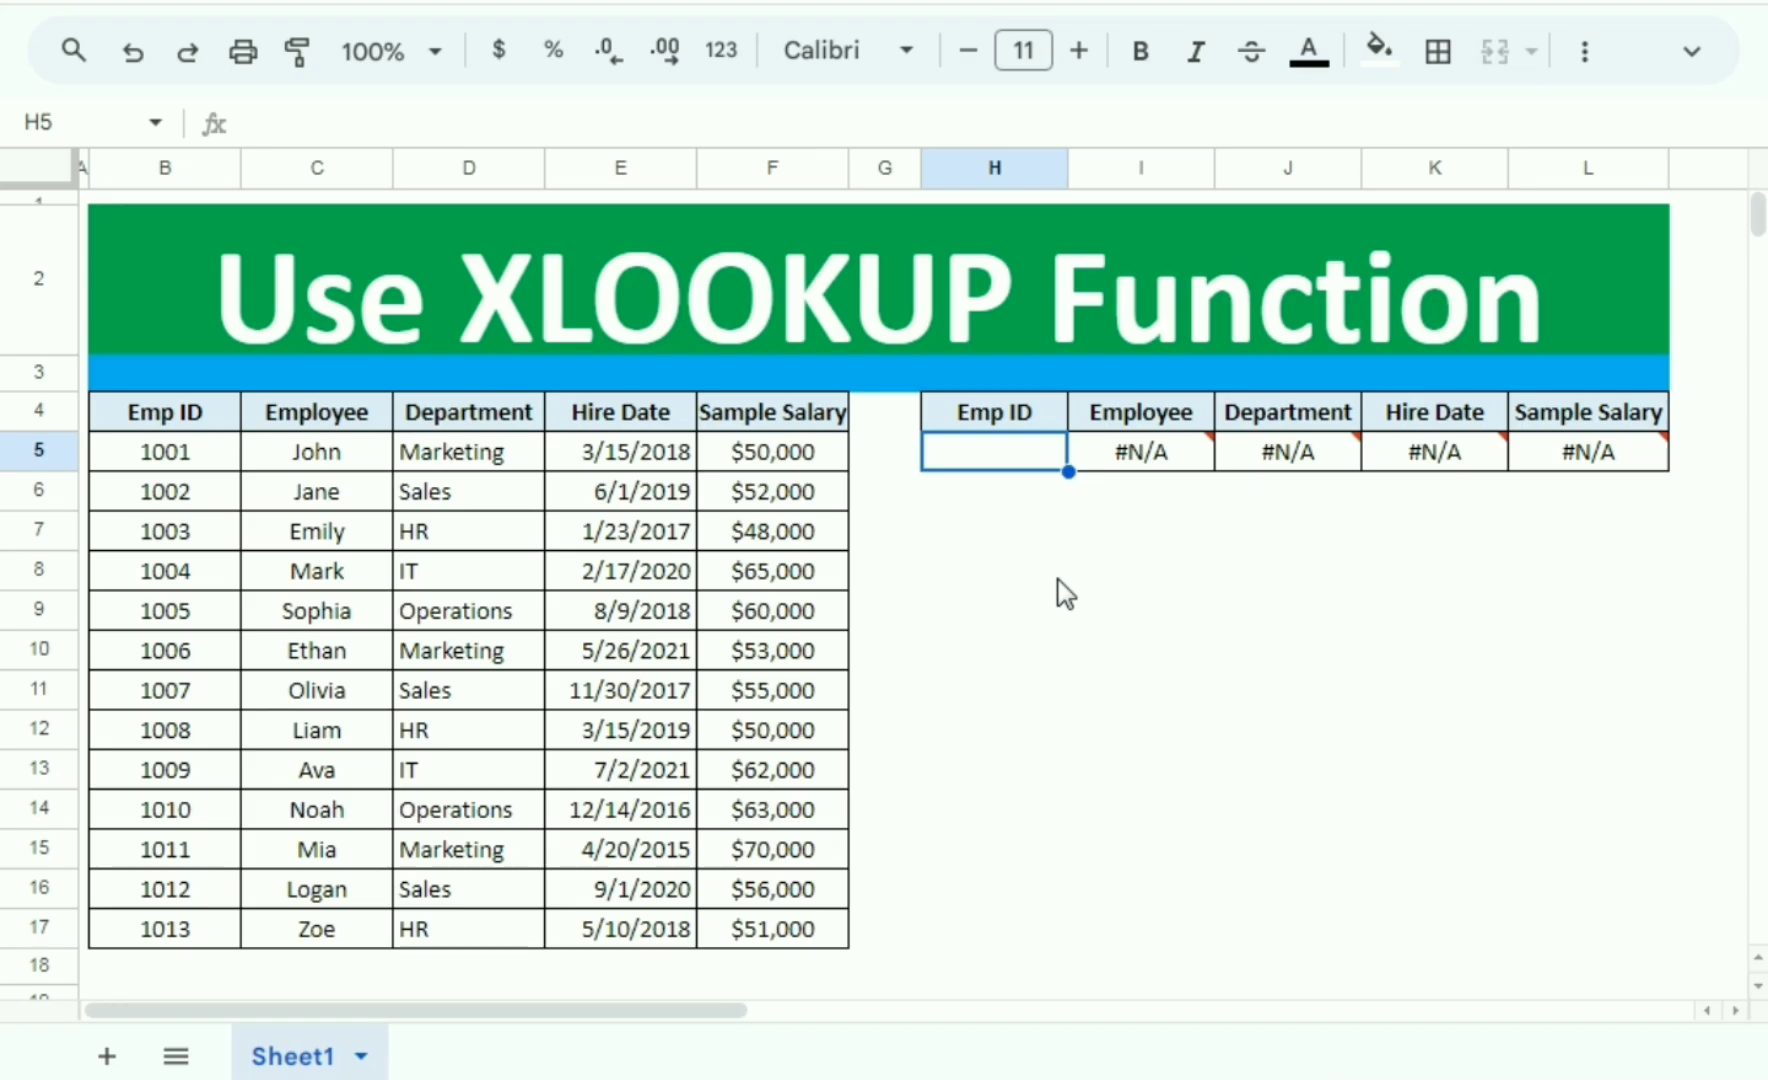
{"action": "type", "text": "1001"}
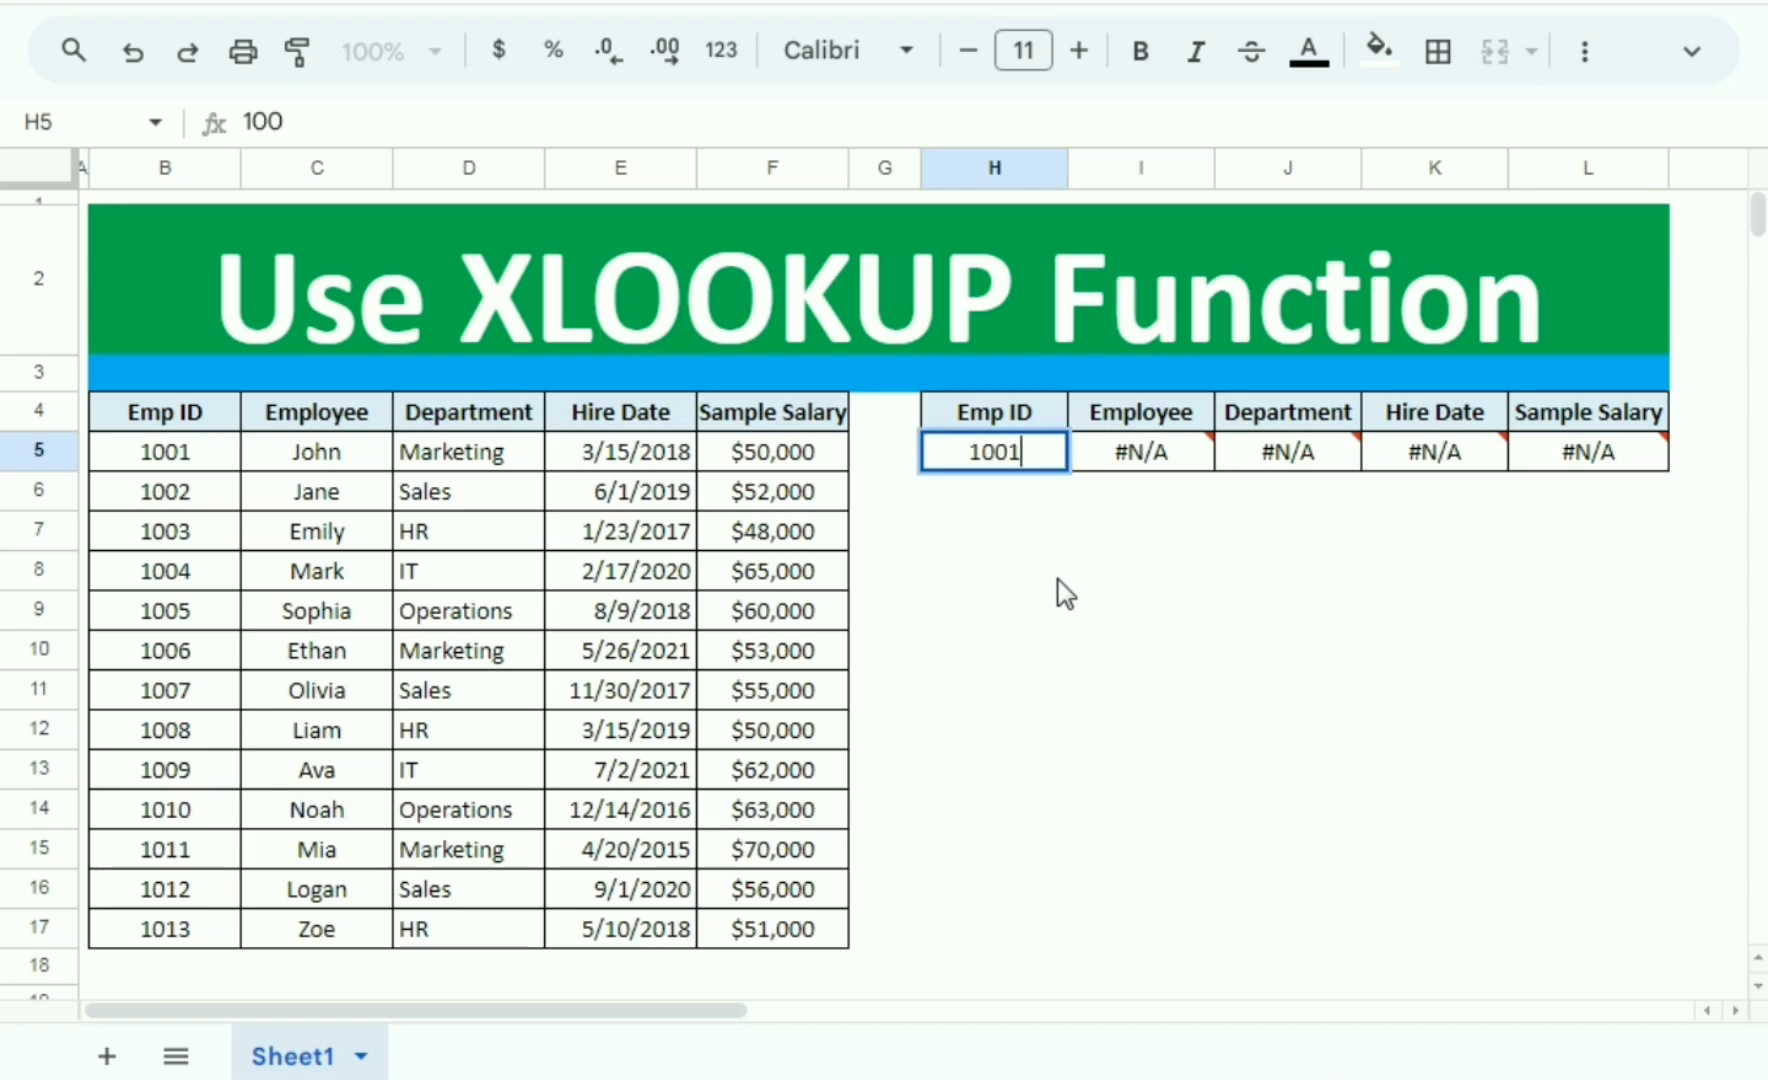
{"action": "key", "text": "Return"}
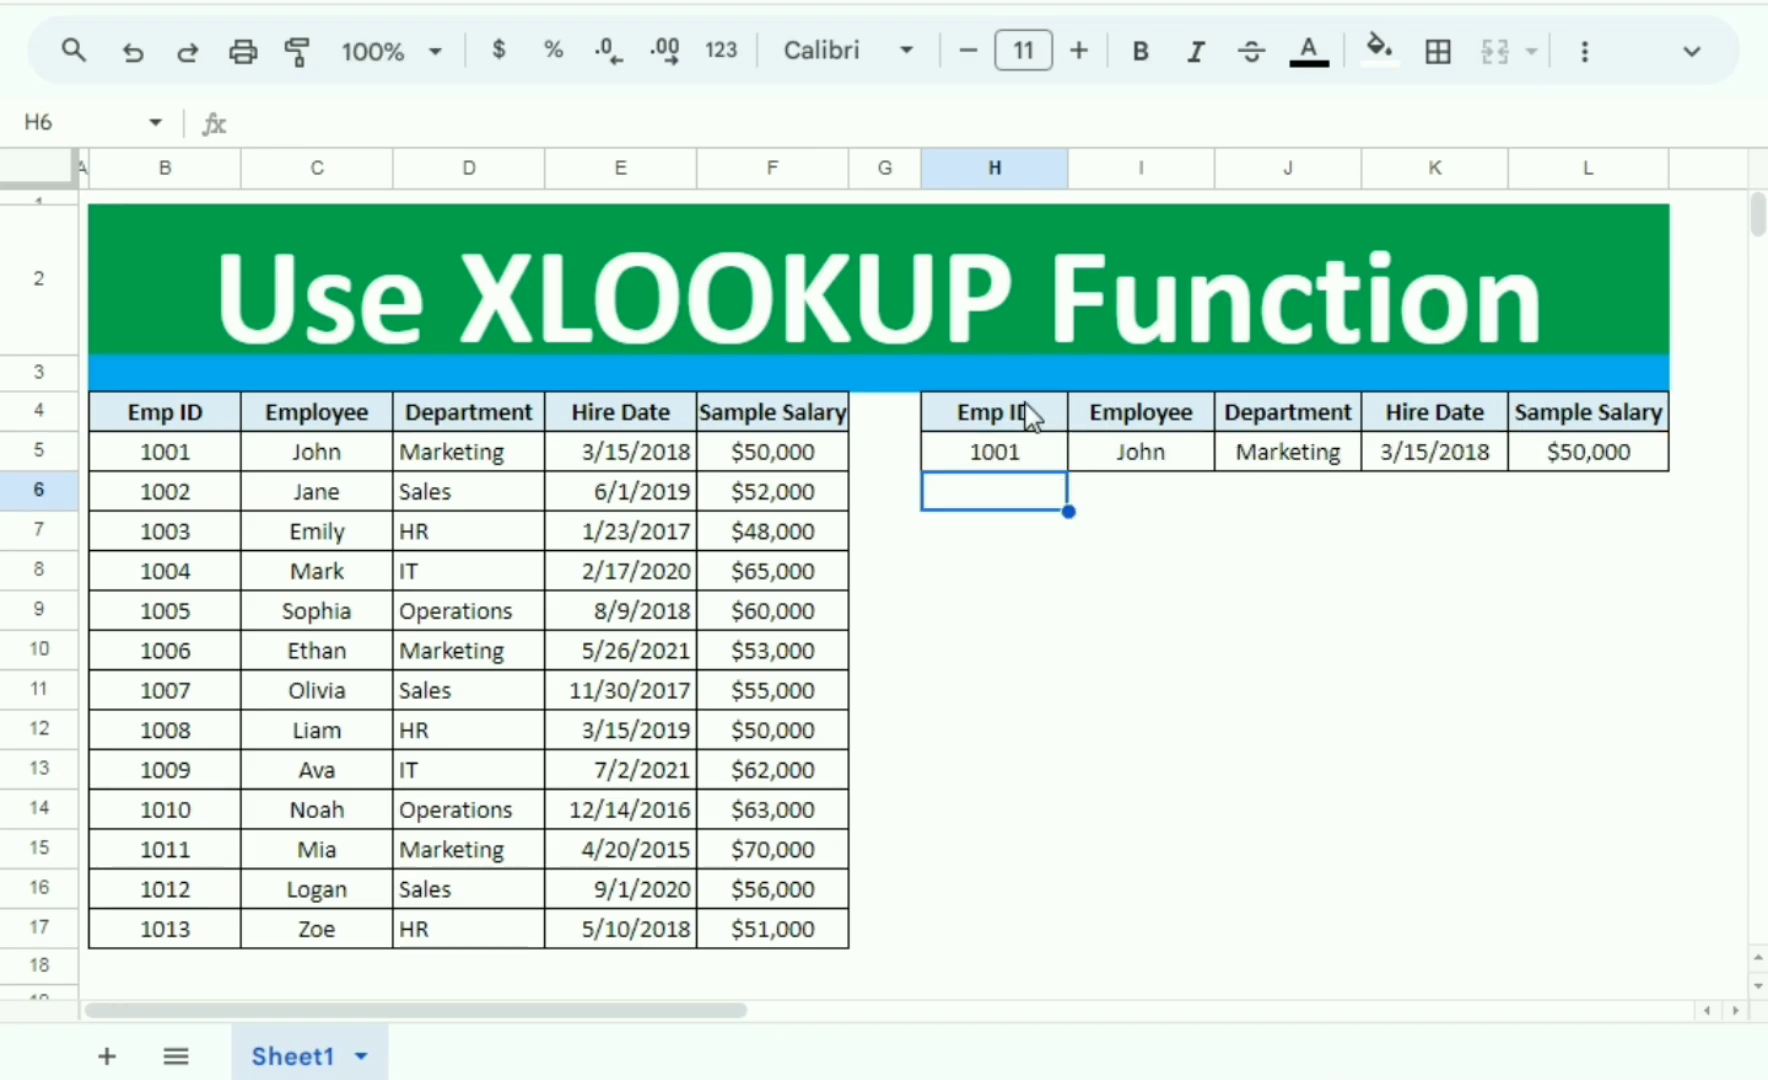
{"action": "left_click", "coordinate": [198, 455]}
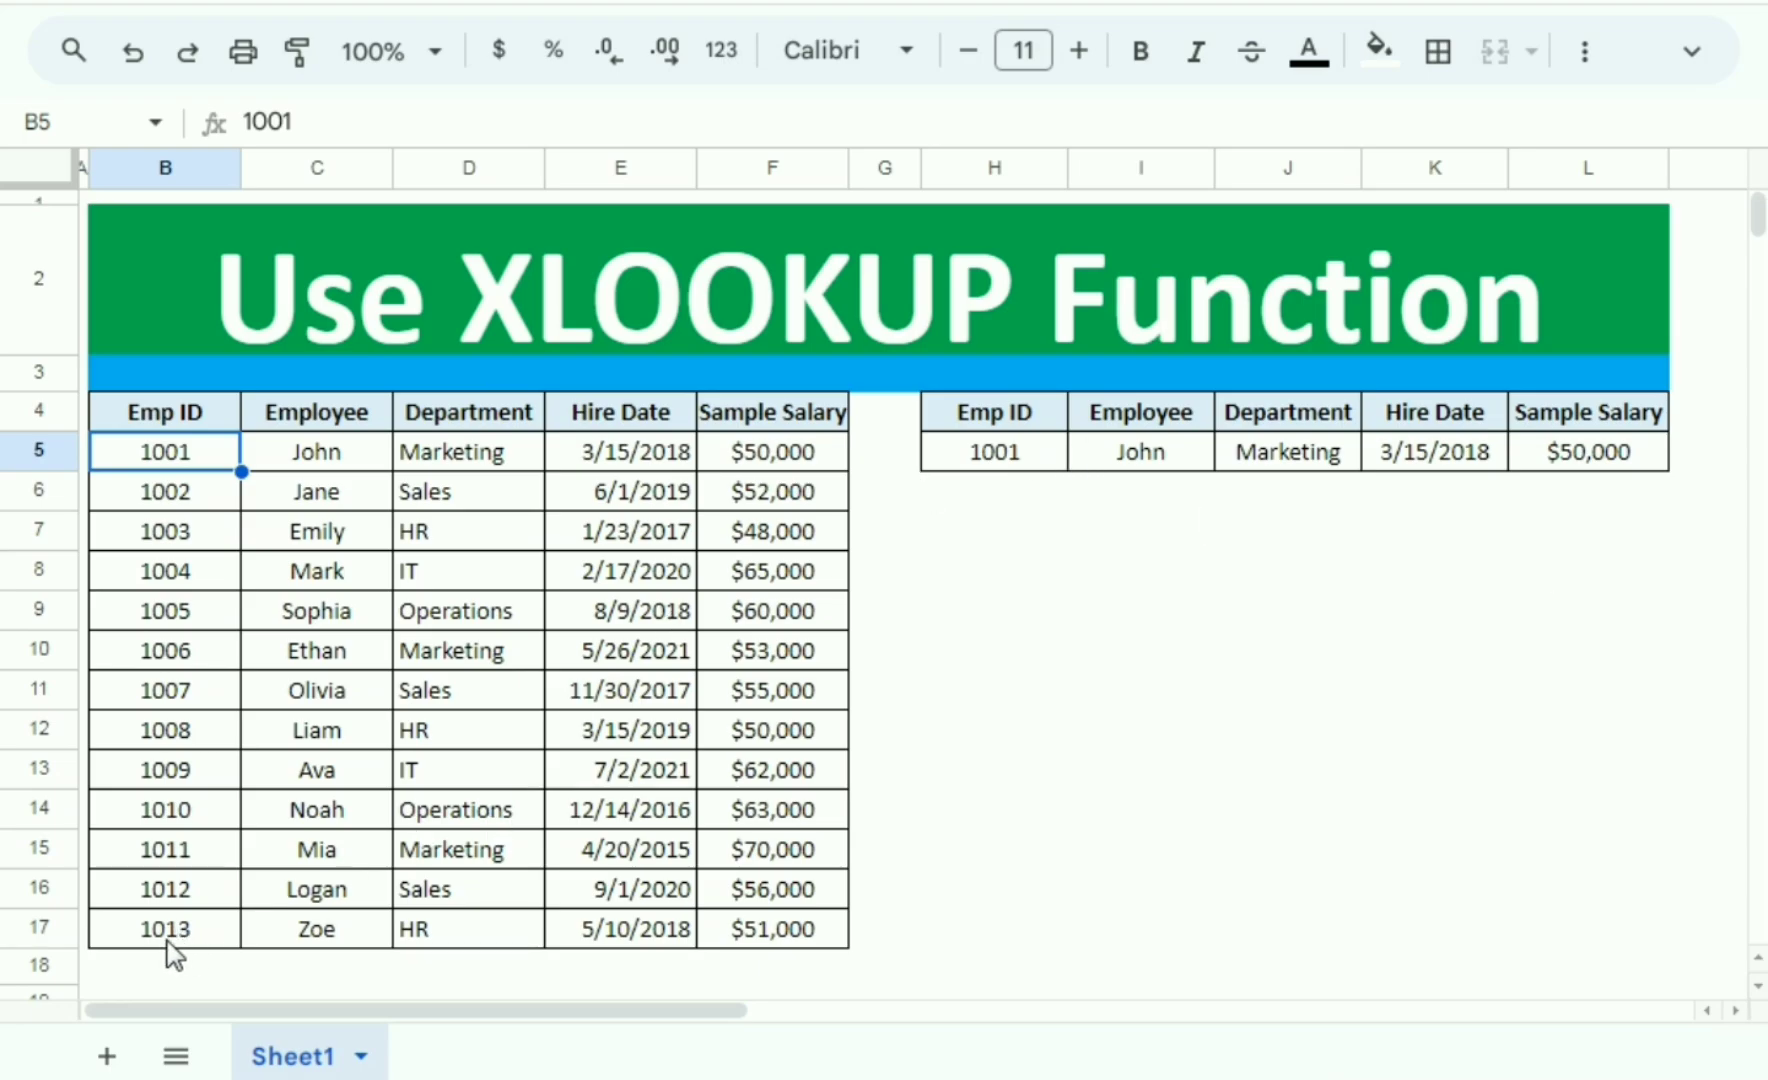
- Change the Emp ID in H5 to 1013, then to 1010
{"action": "left_click", "coordinate": [1045, 455]}
{"action": "type", "text": "1013"}
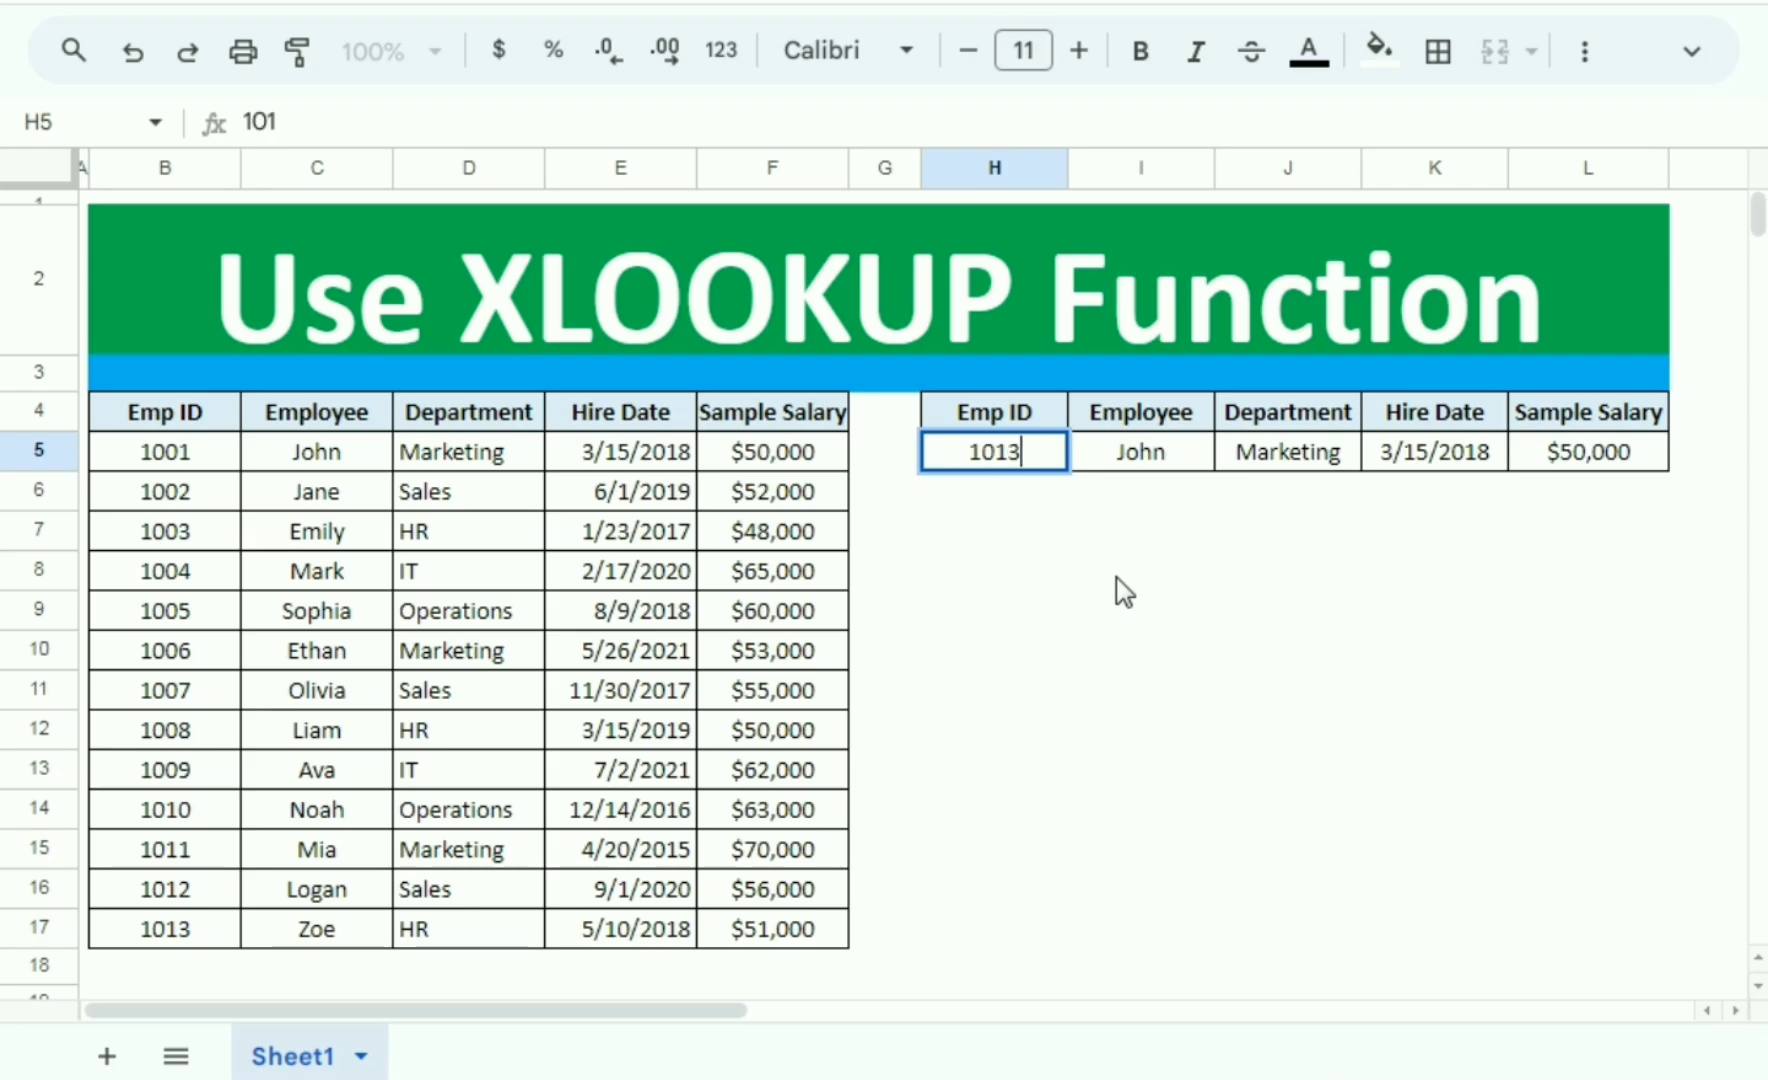
{"action": "key", "text": "Return"}
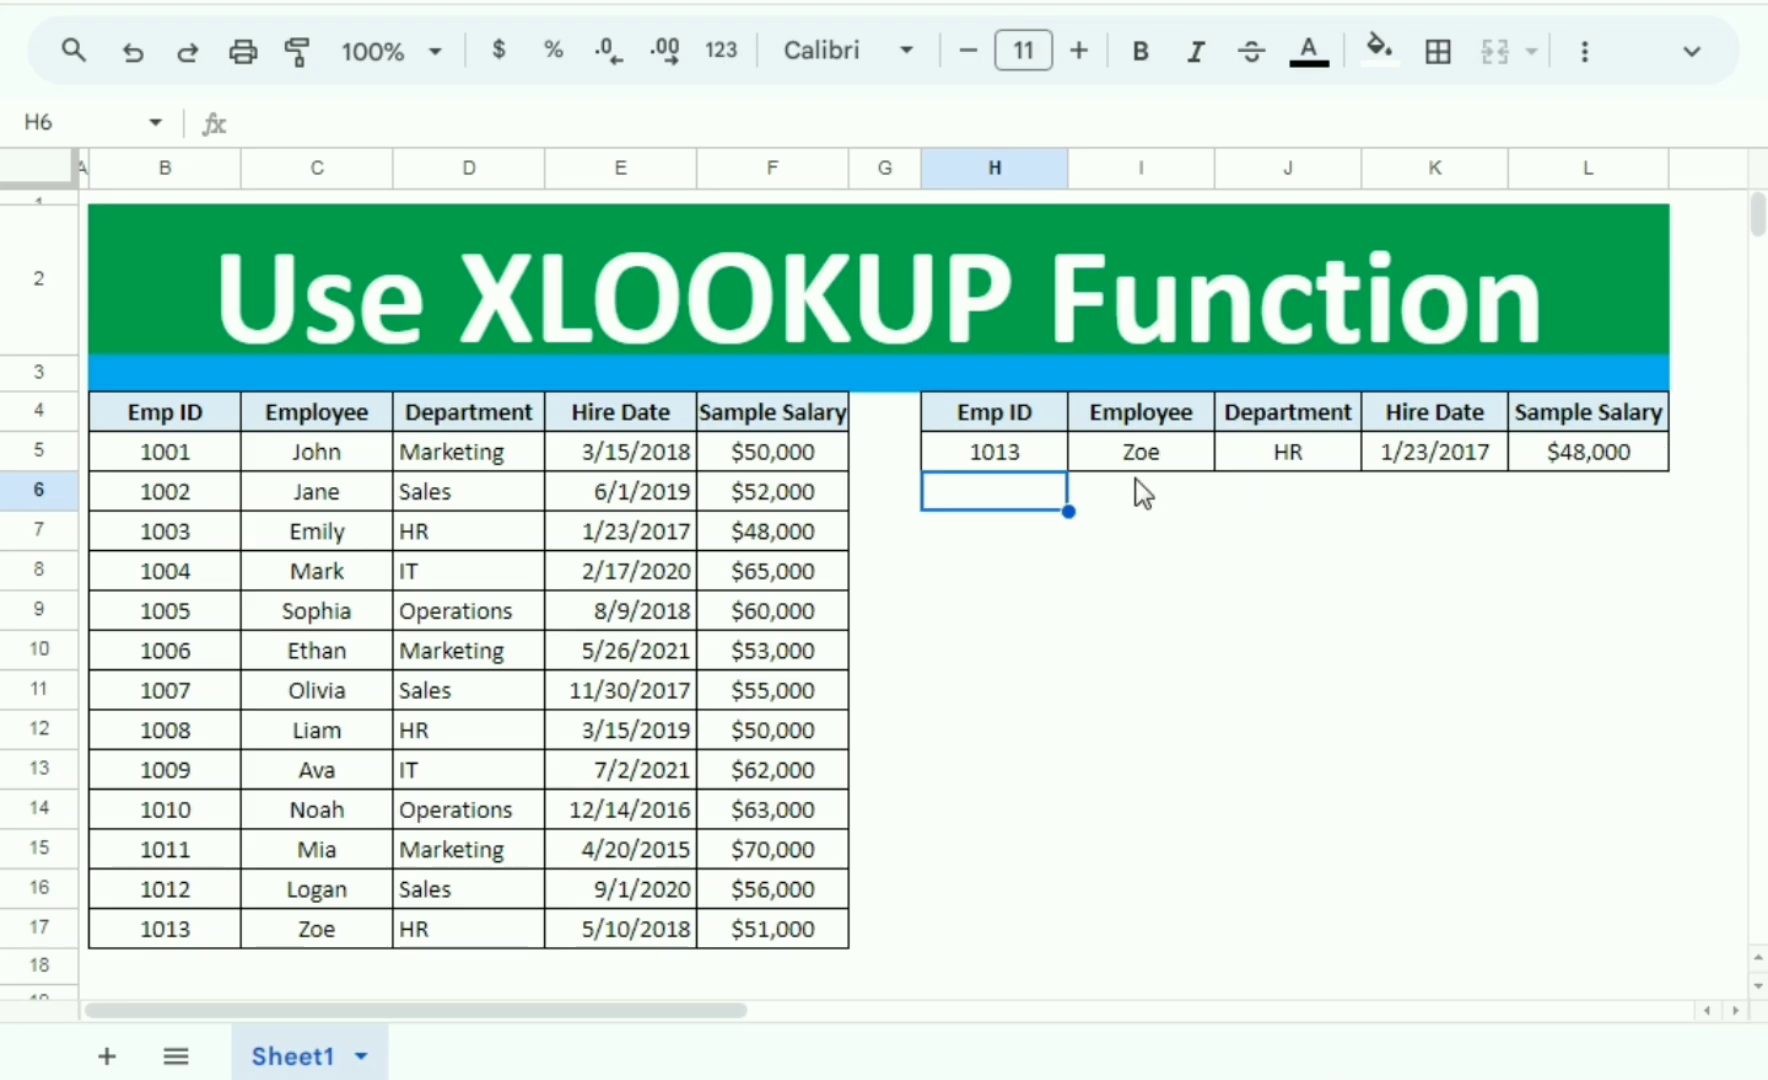
{"action": "left_click", "coordinate": [993, 462]}
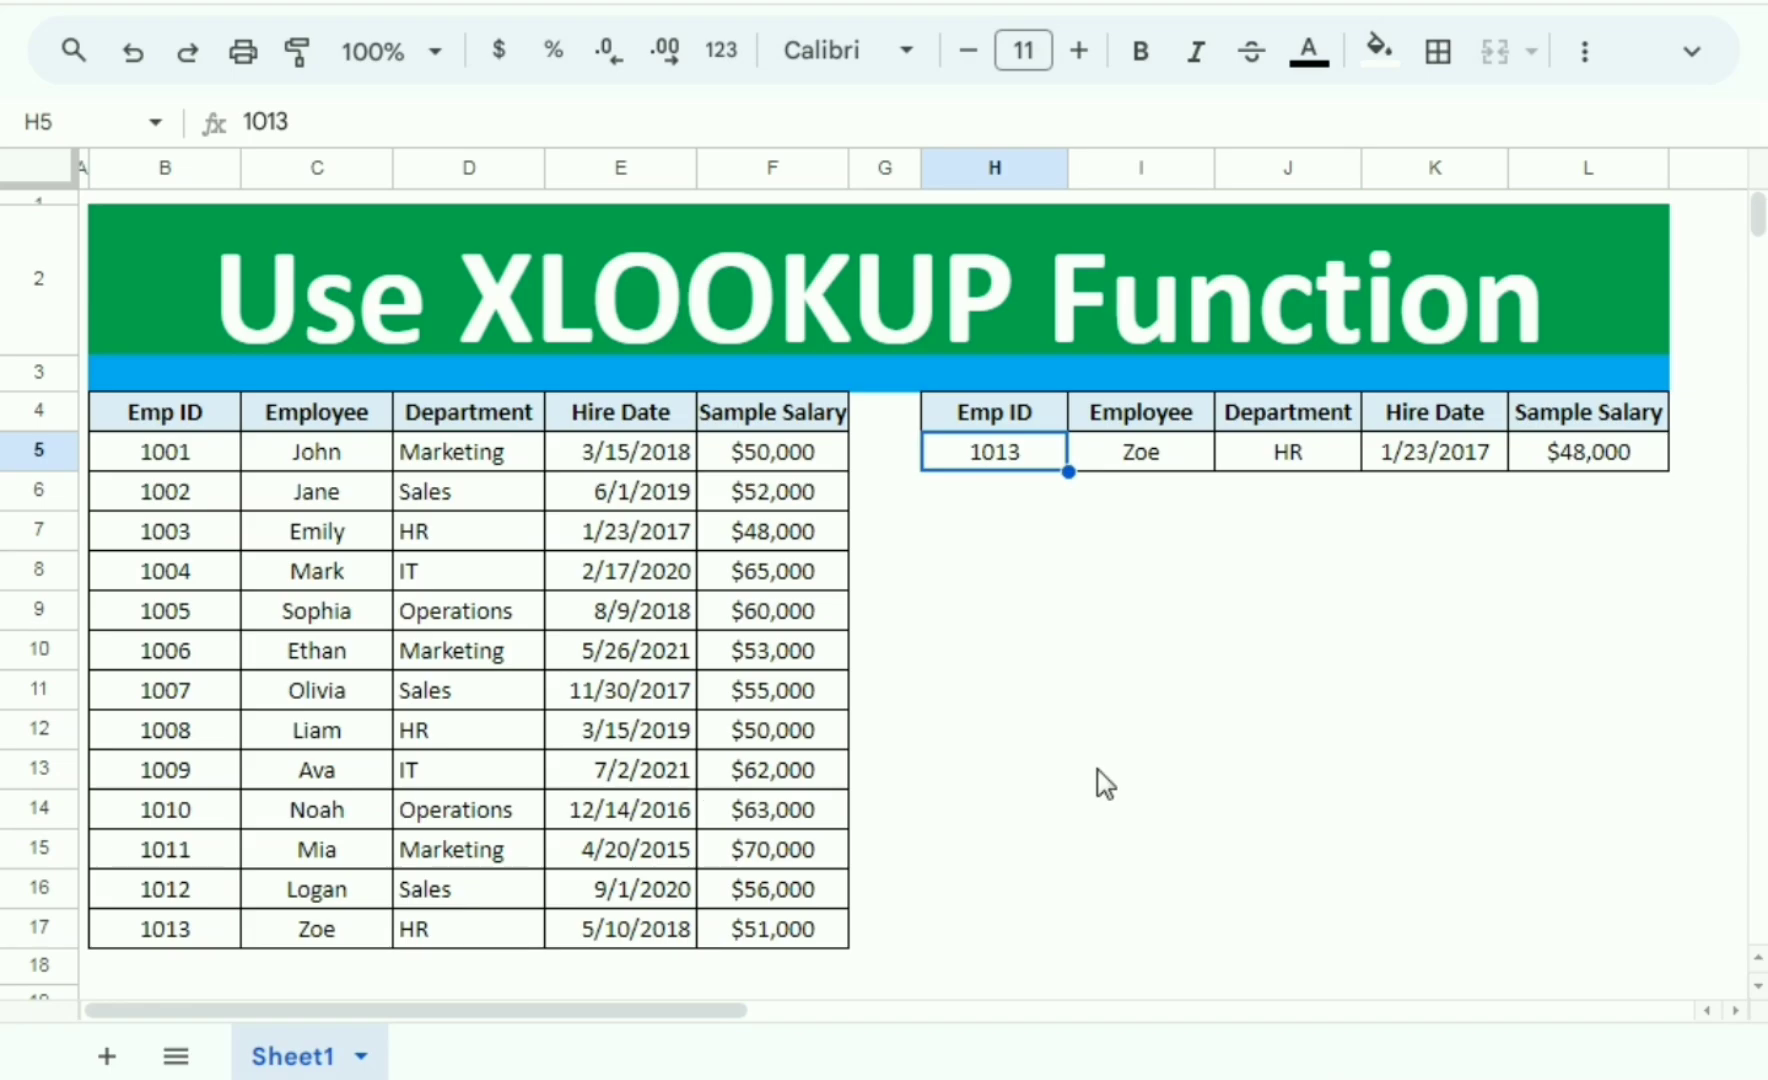
{"action": "type", "text": "1010"}
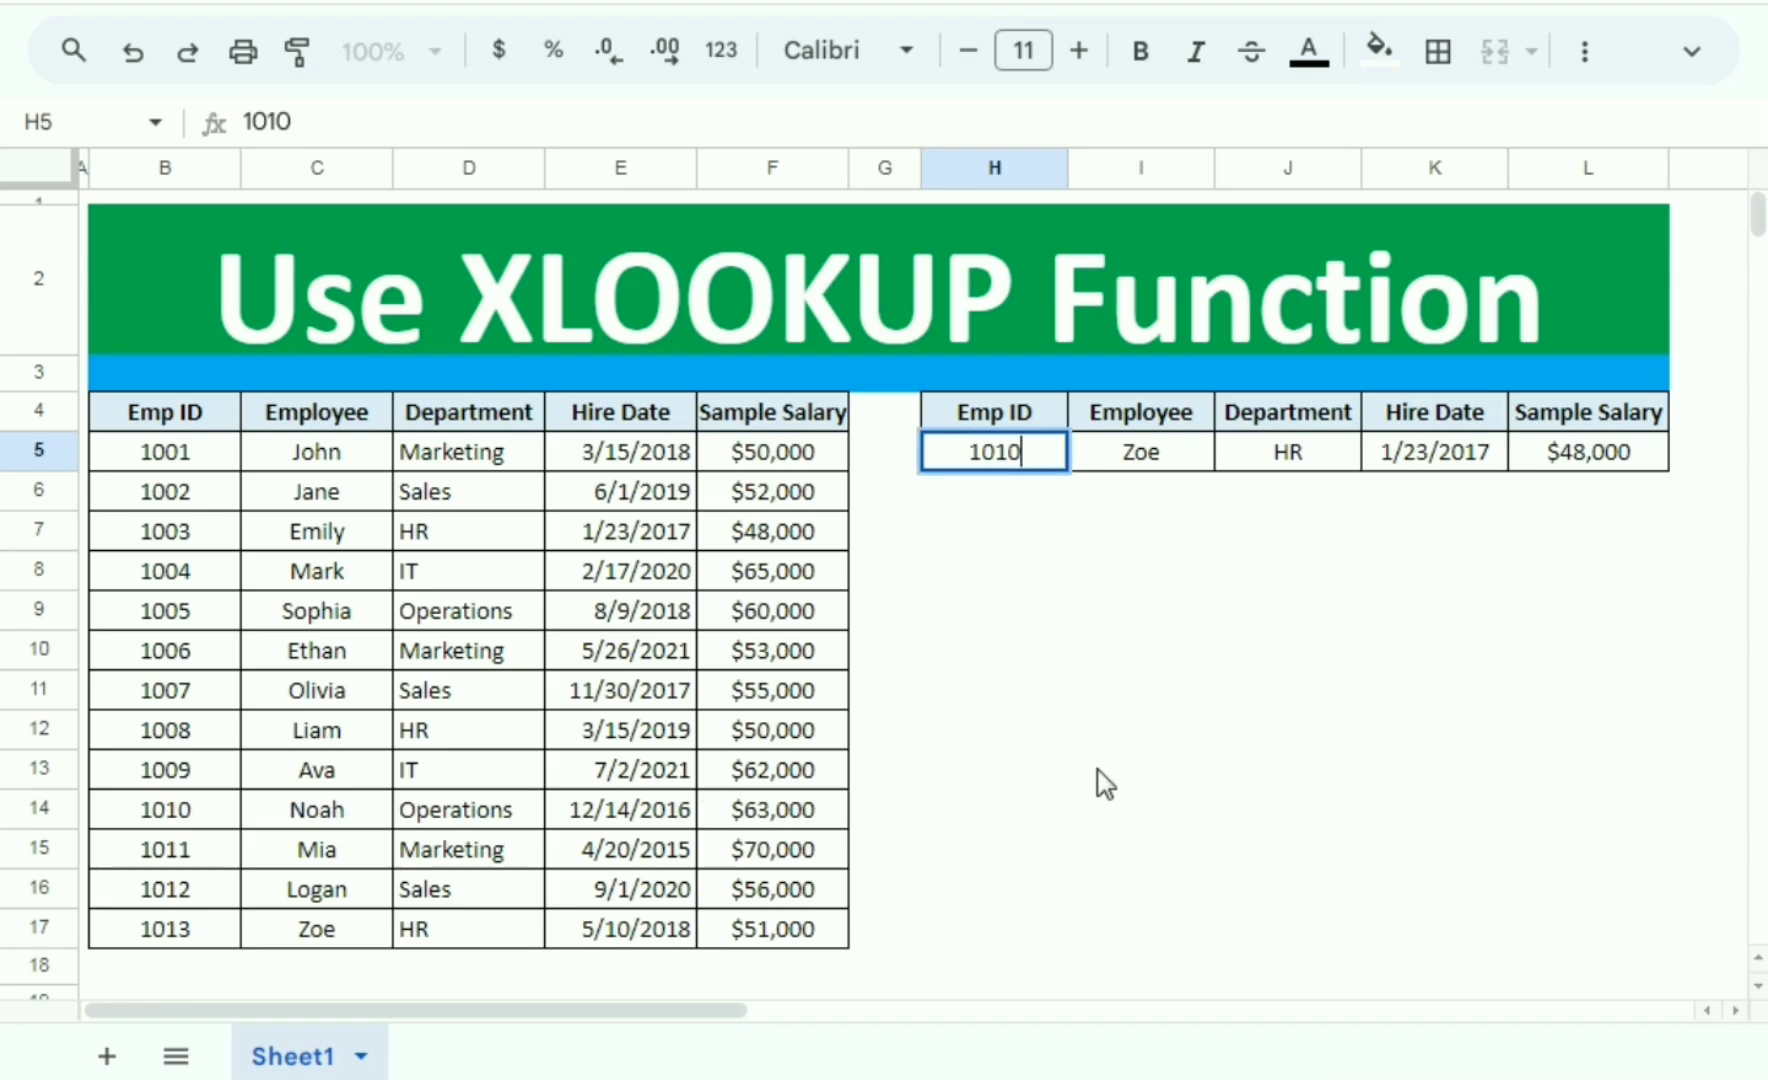
{"action": "key", "text": "Return"}
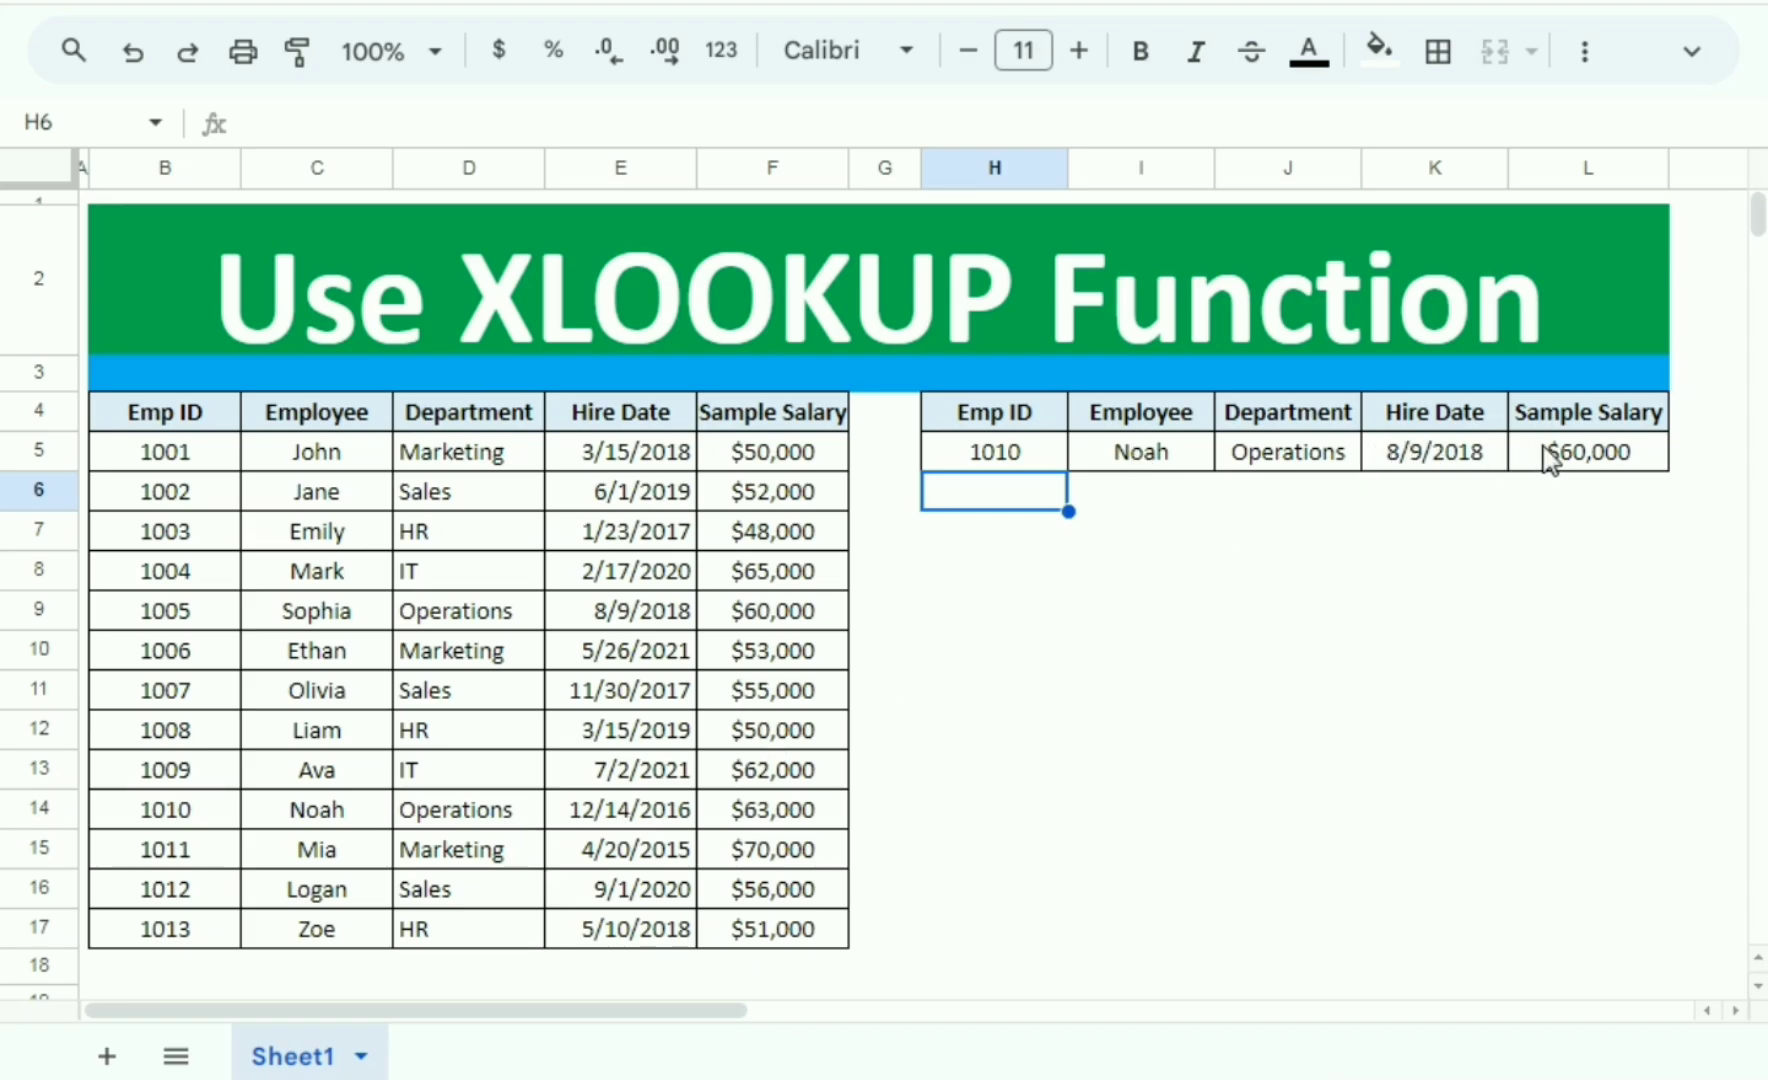
- Inspect K5's shifted formula =XLOOKUP(J5,D4:D17,E4:E17) without changing it
{"action": "left_click", "coordinate": [1495, 458]}
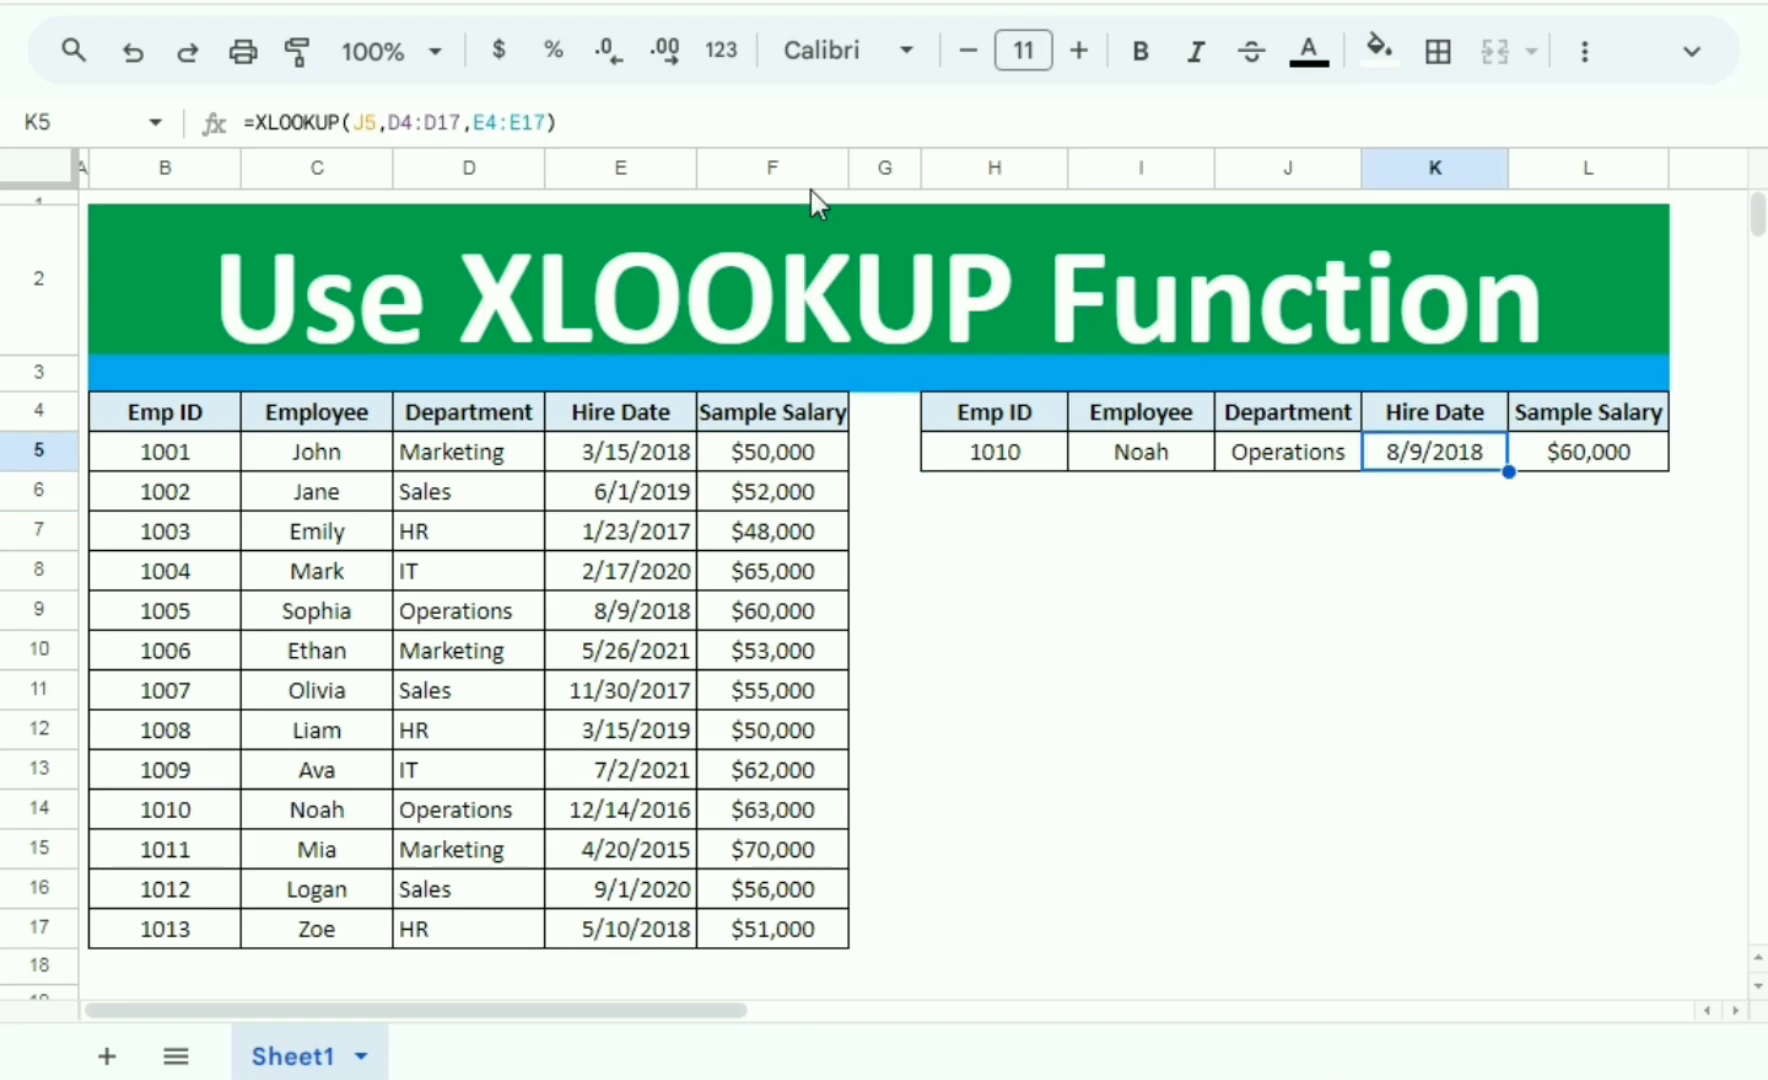
{"action": "left_click", "coordinate": [367, 127]}
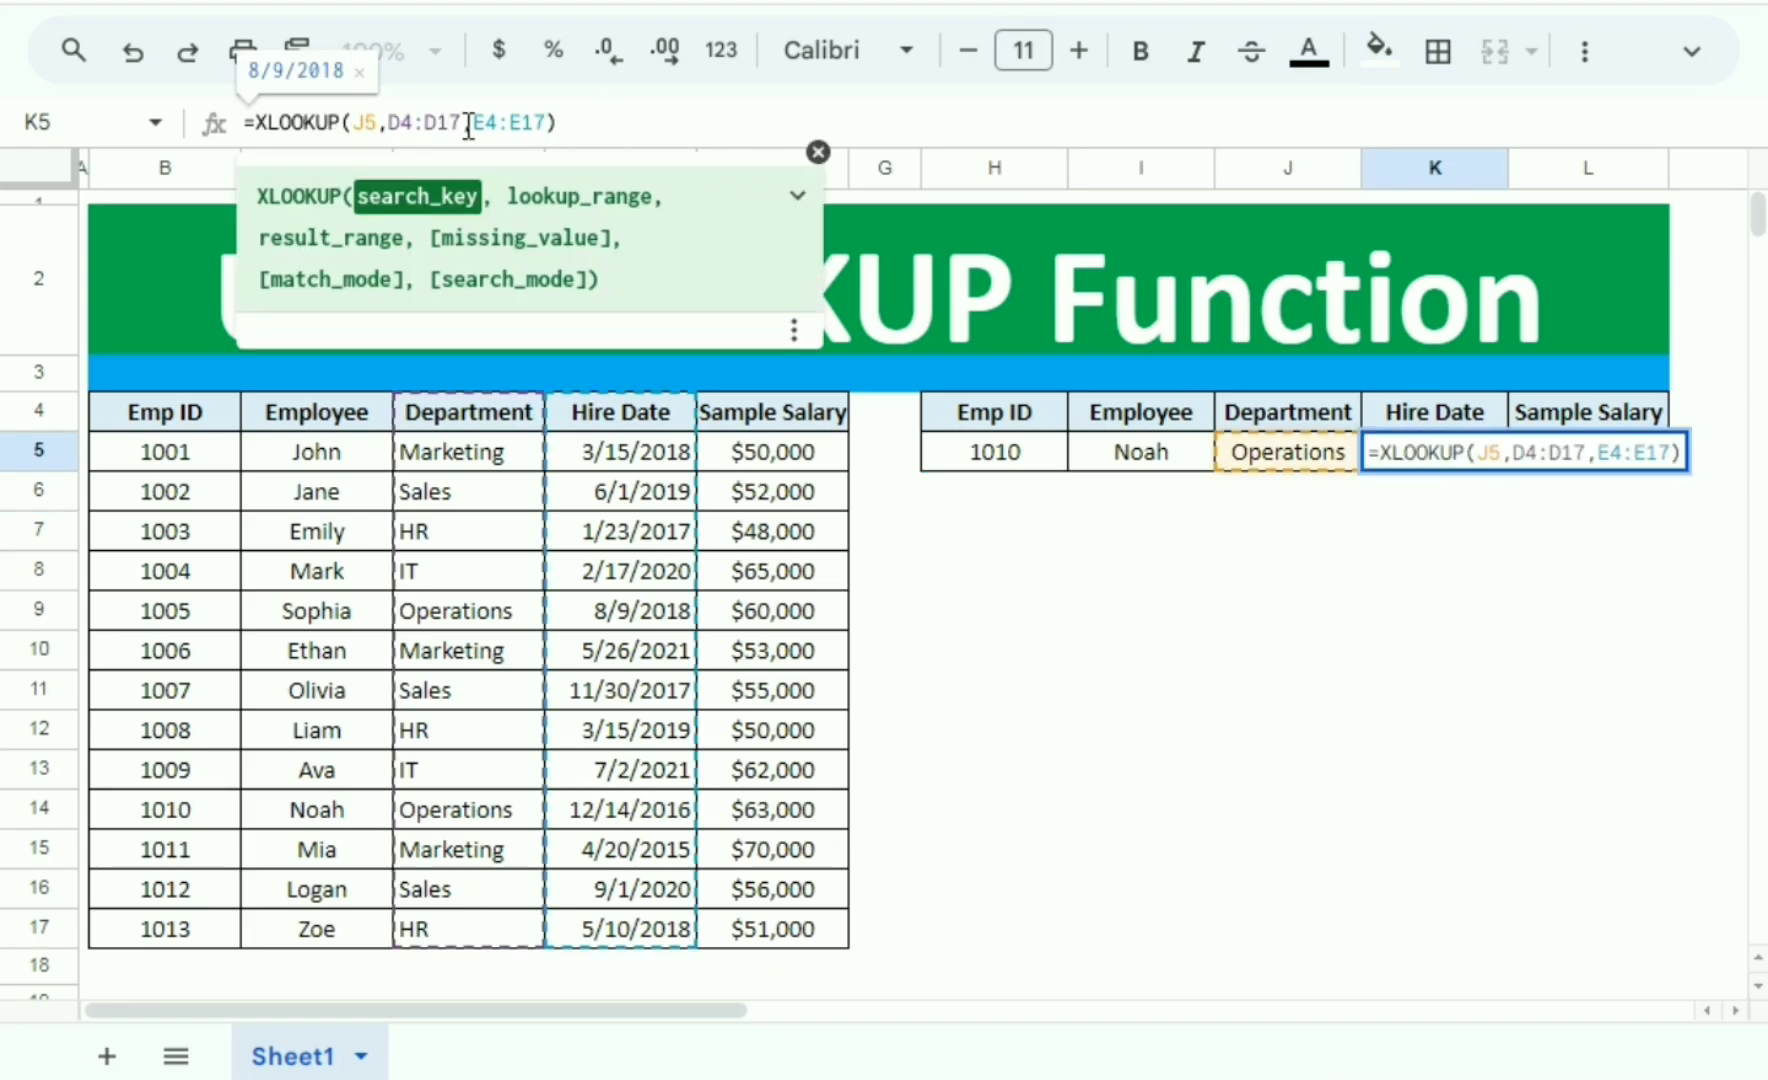
{"action": "left_click", "coordinate": [510, 118]}
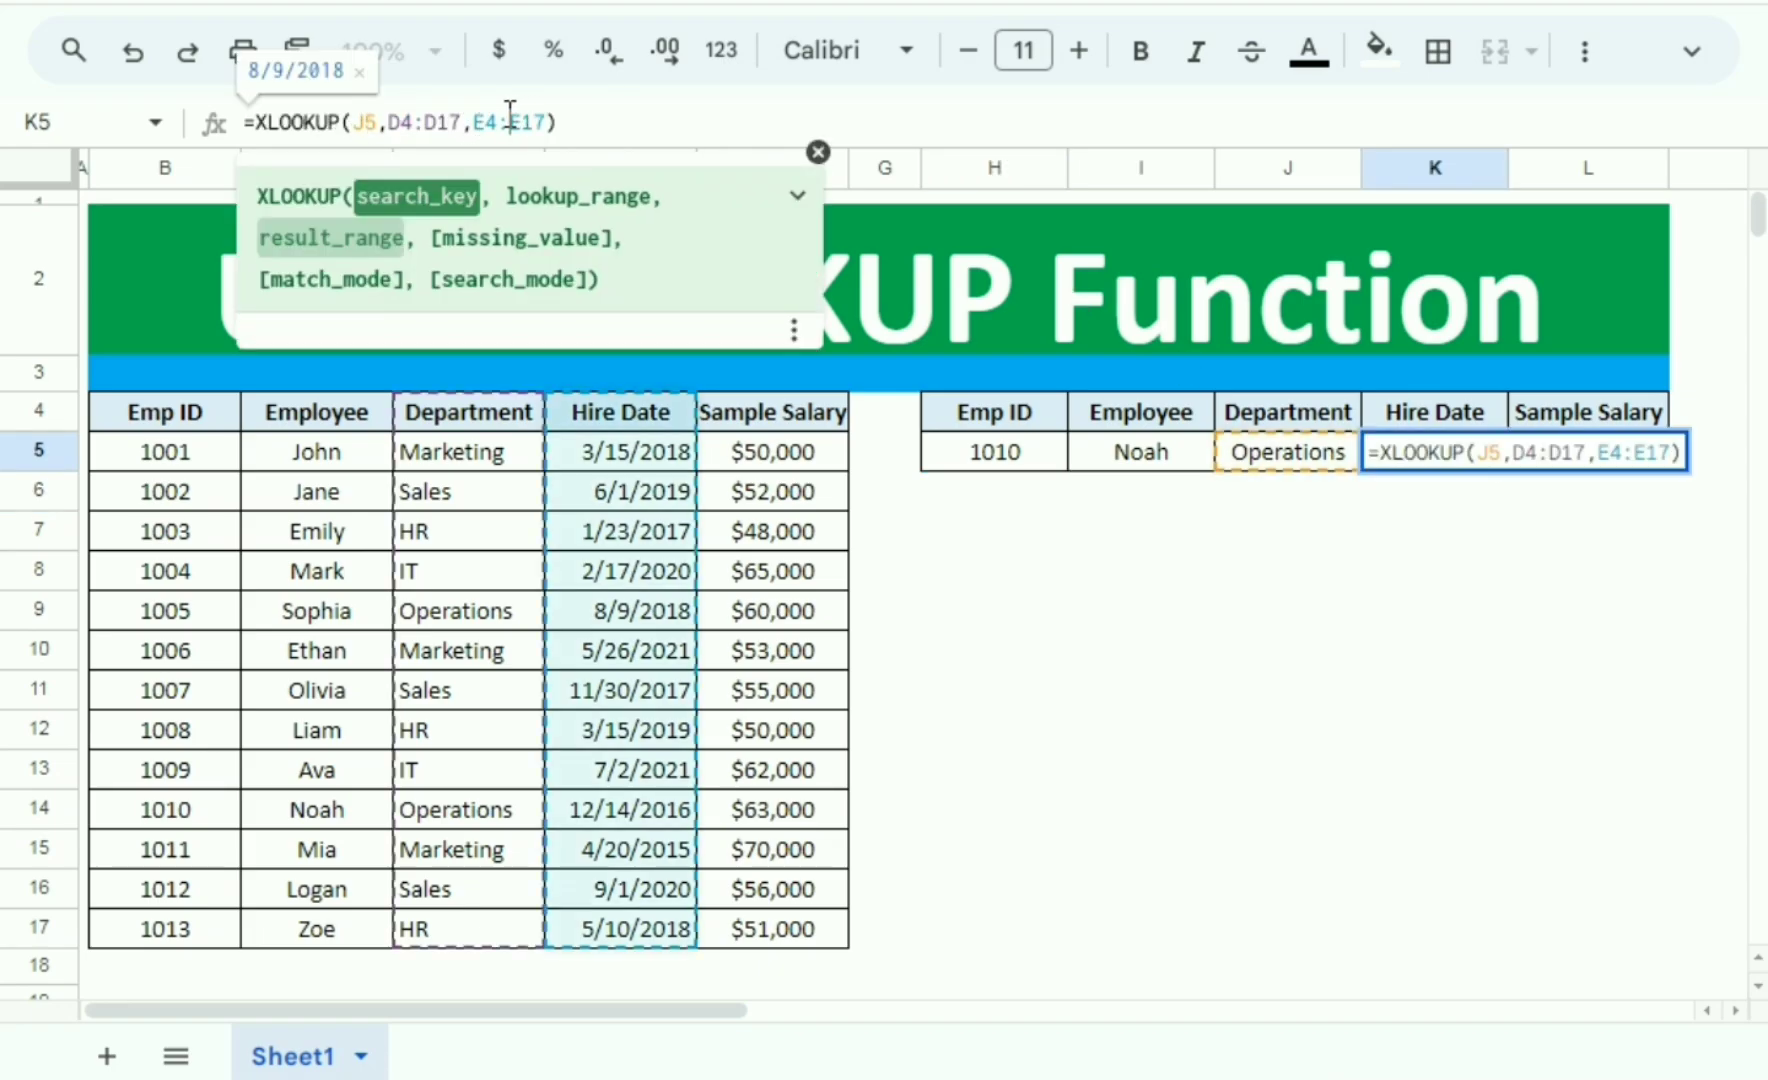
{"action": "key", "text": "Escape"}
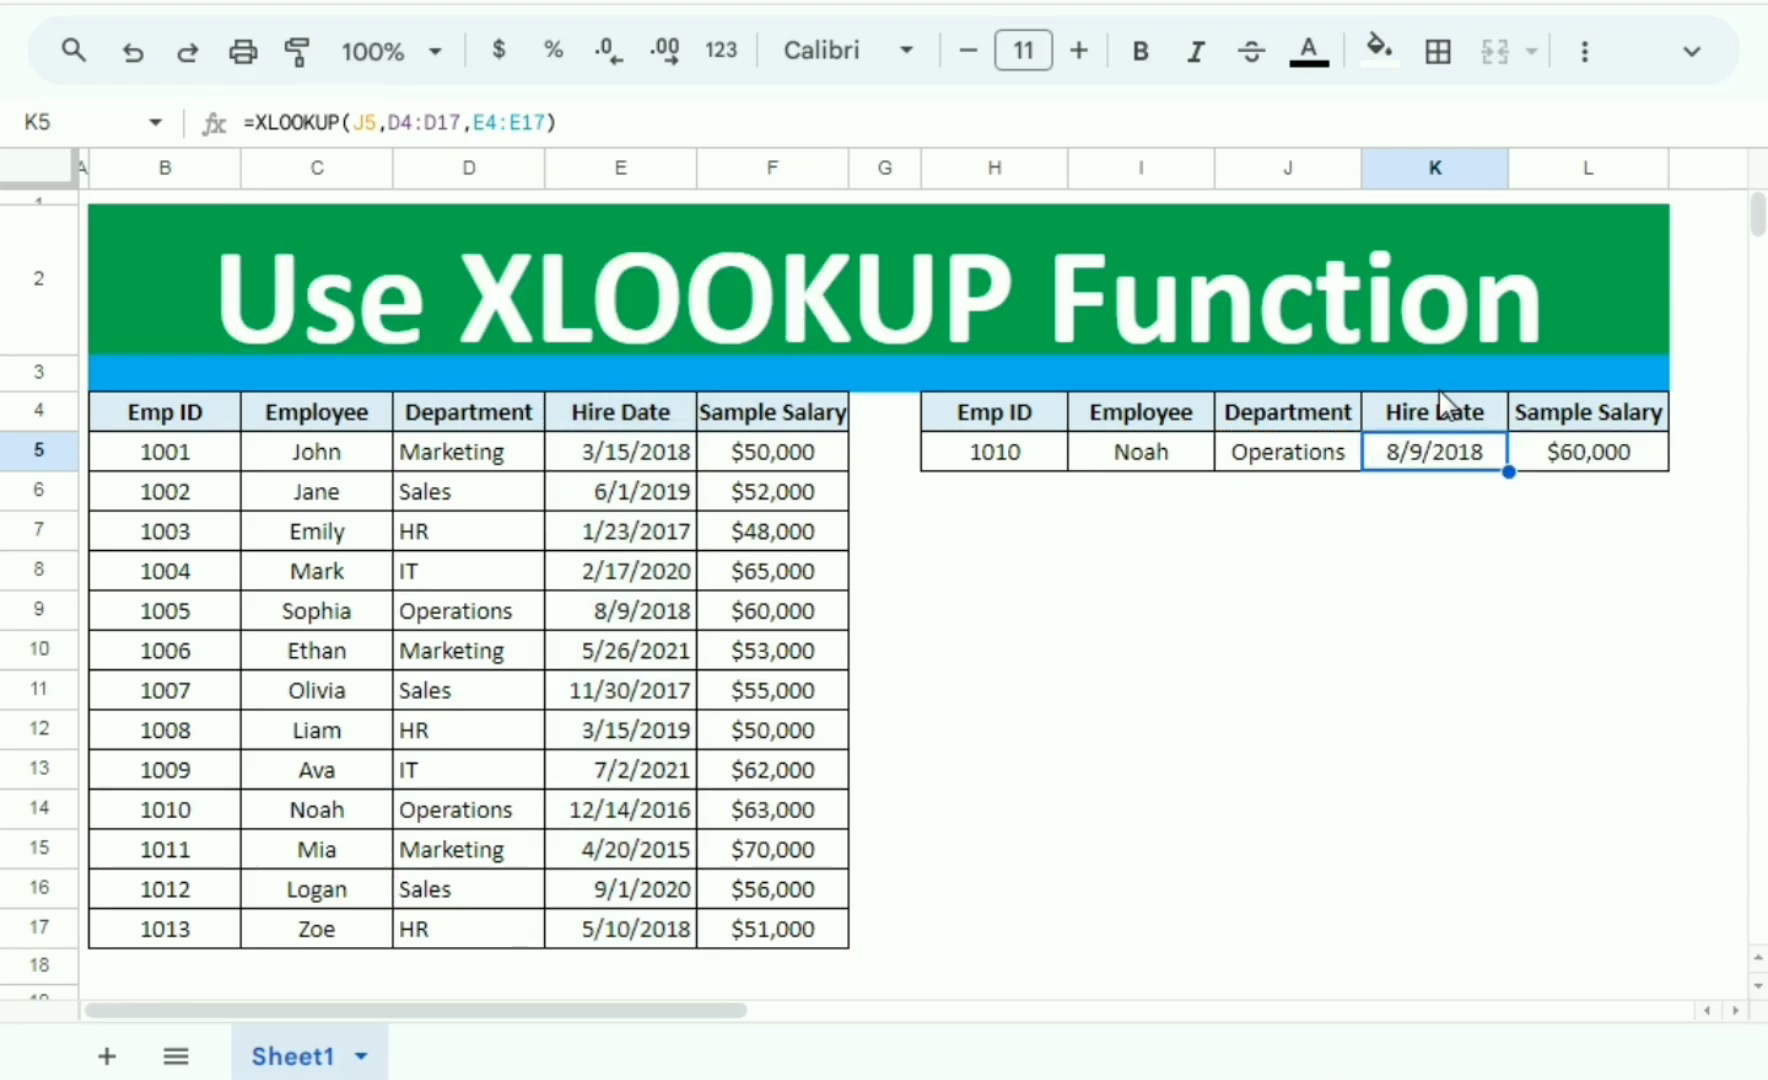
- Retype I5's formula as =XLOOKUP(H5,B4:B17,C4:C17), leaving it uncommitted
{"action": "left_click", "coordinate": [1100, 462]}
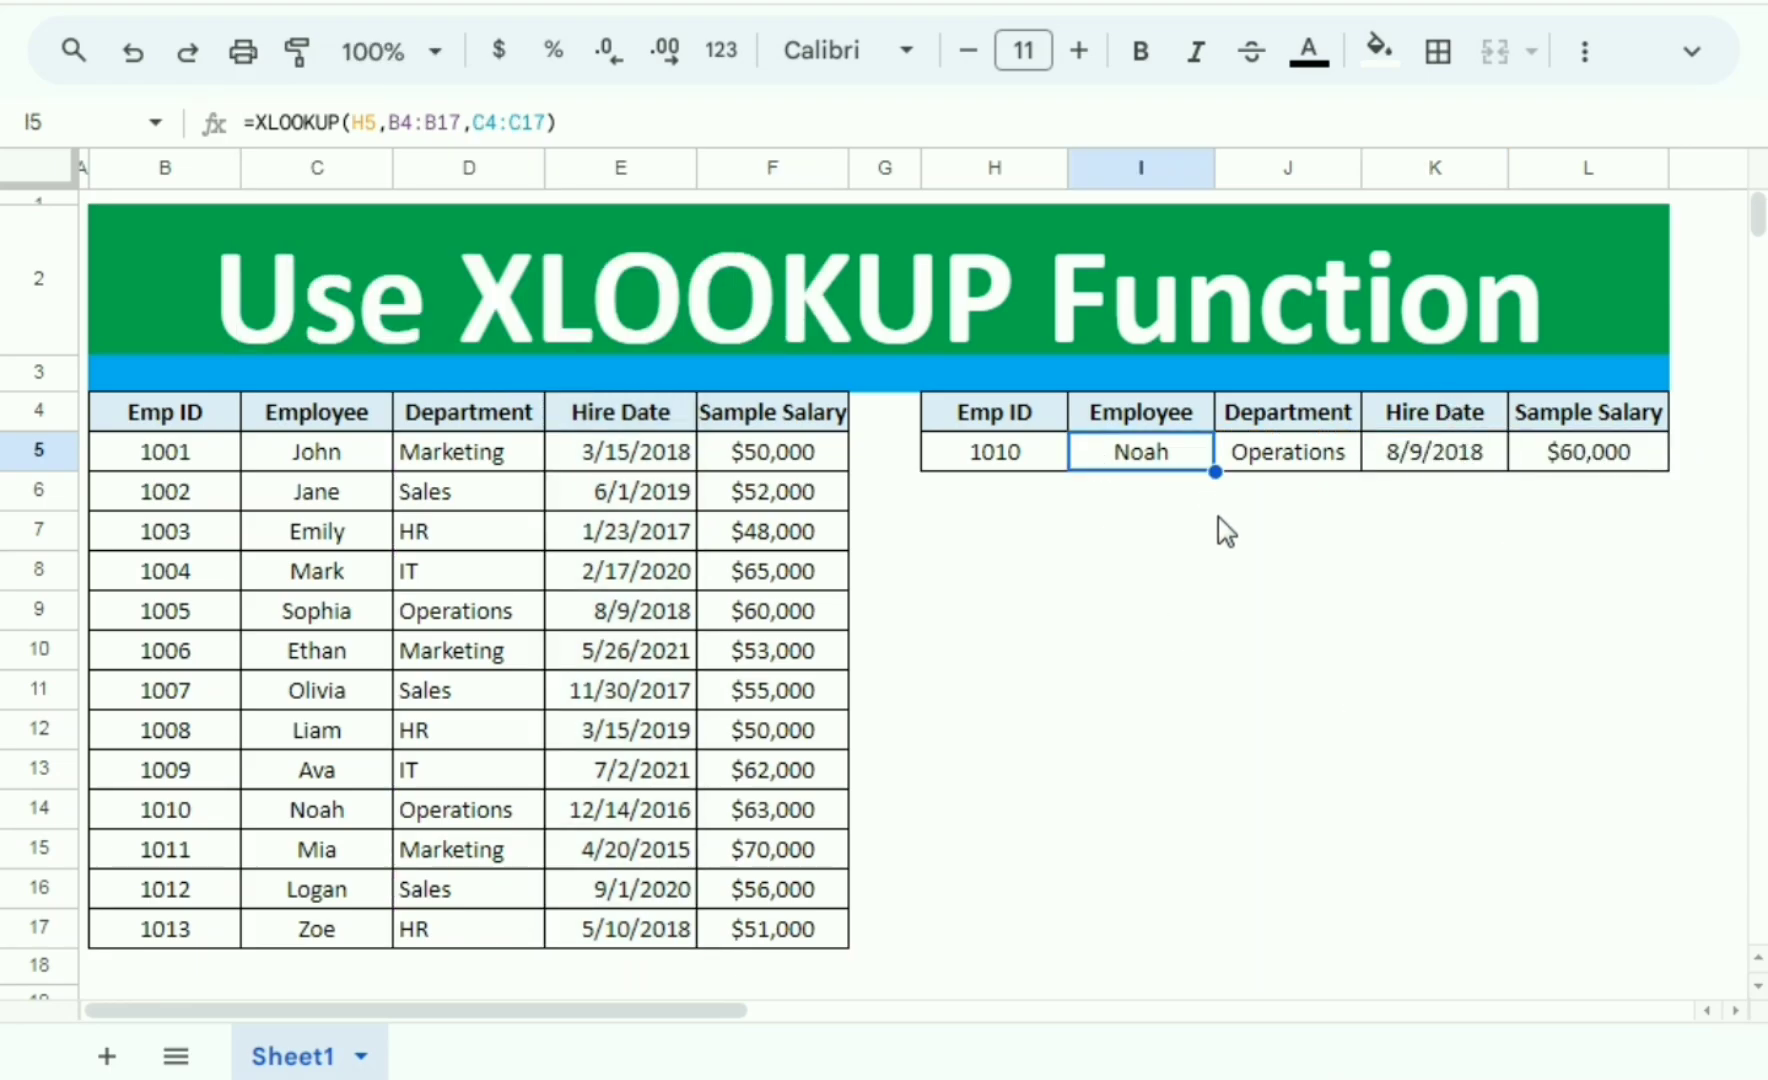
{"action": "type", "text": "=XL"}
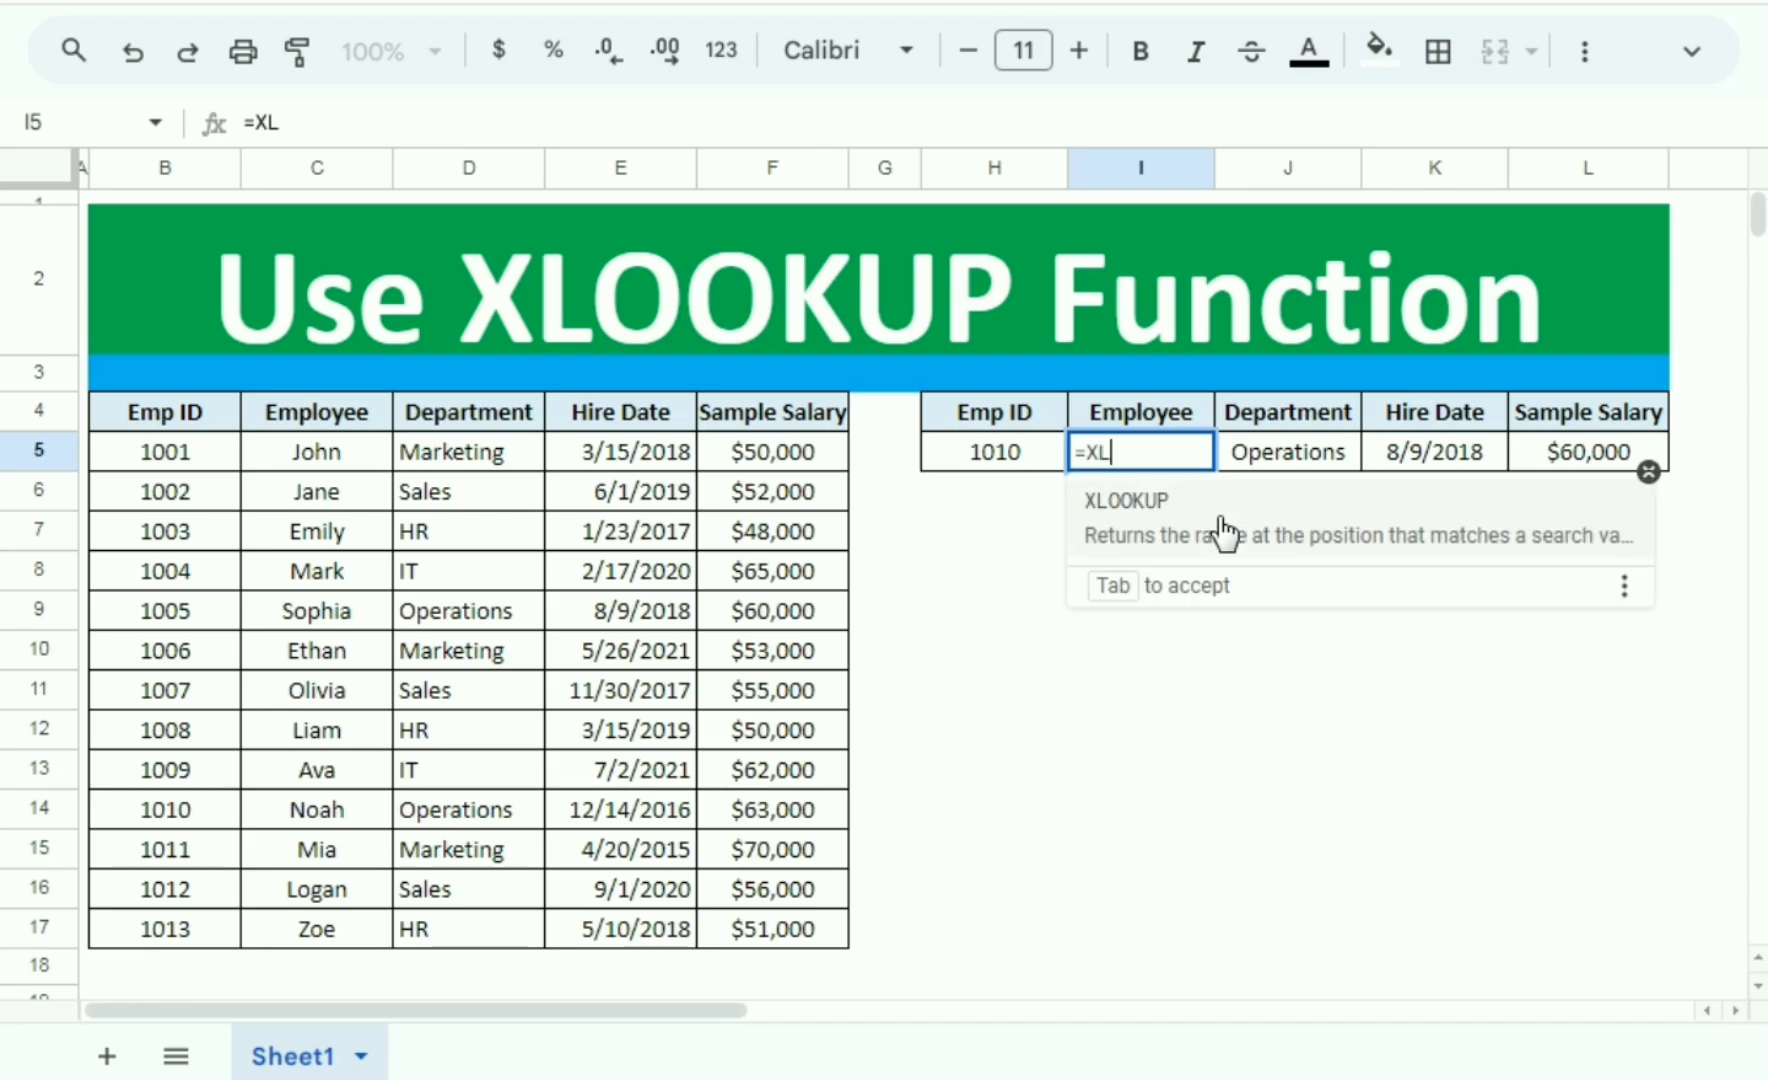
{"action": "type", "text": "OOKUP"}
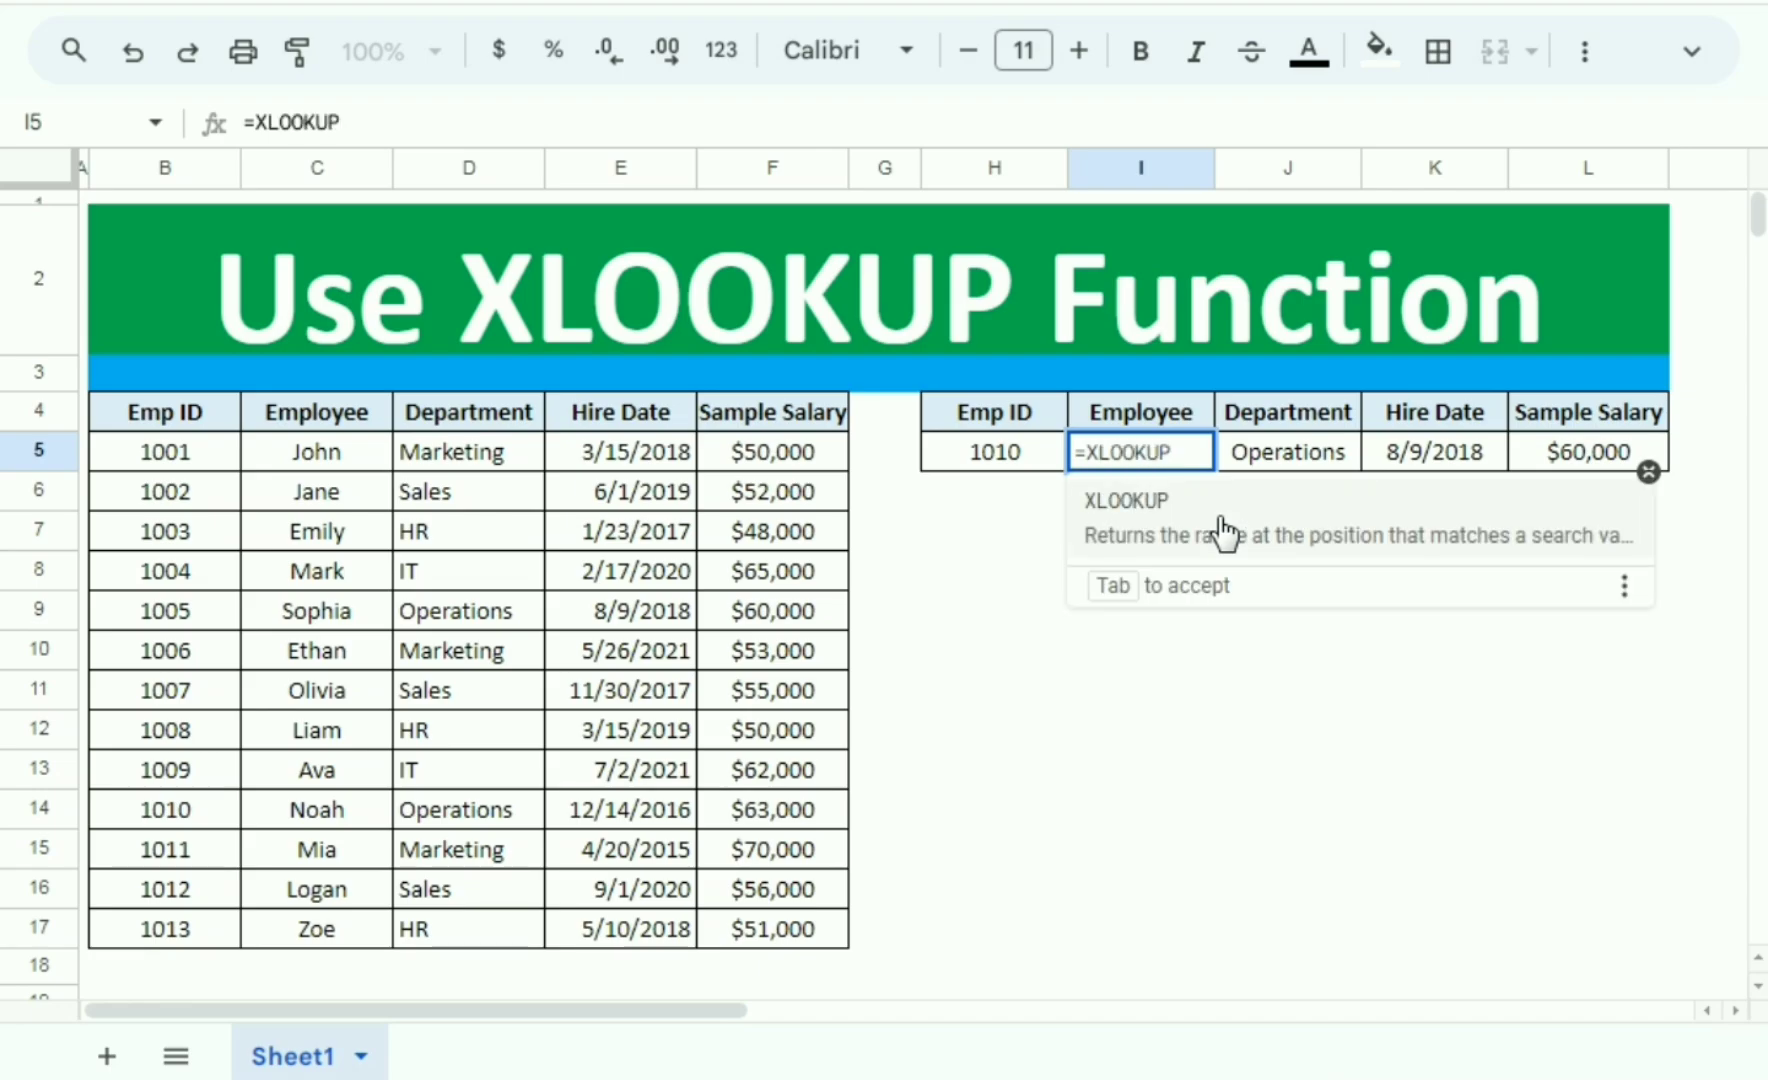
{"action": "type", "text": "("}
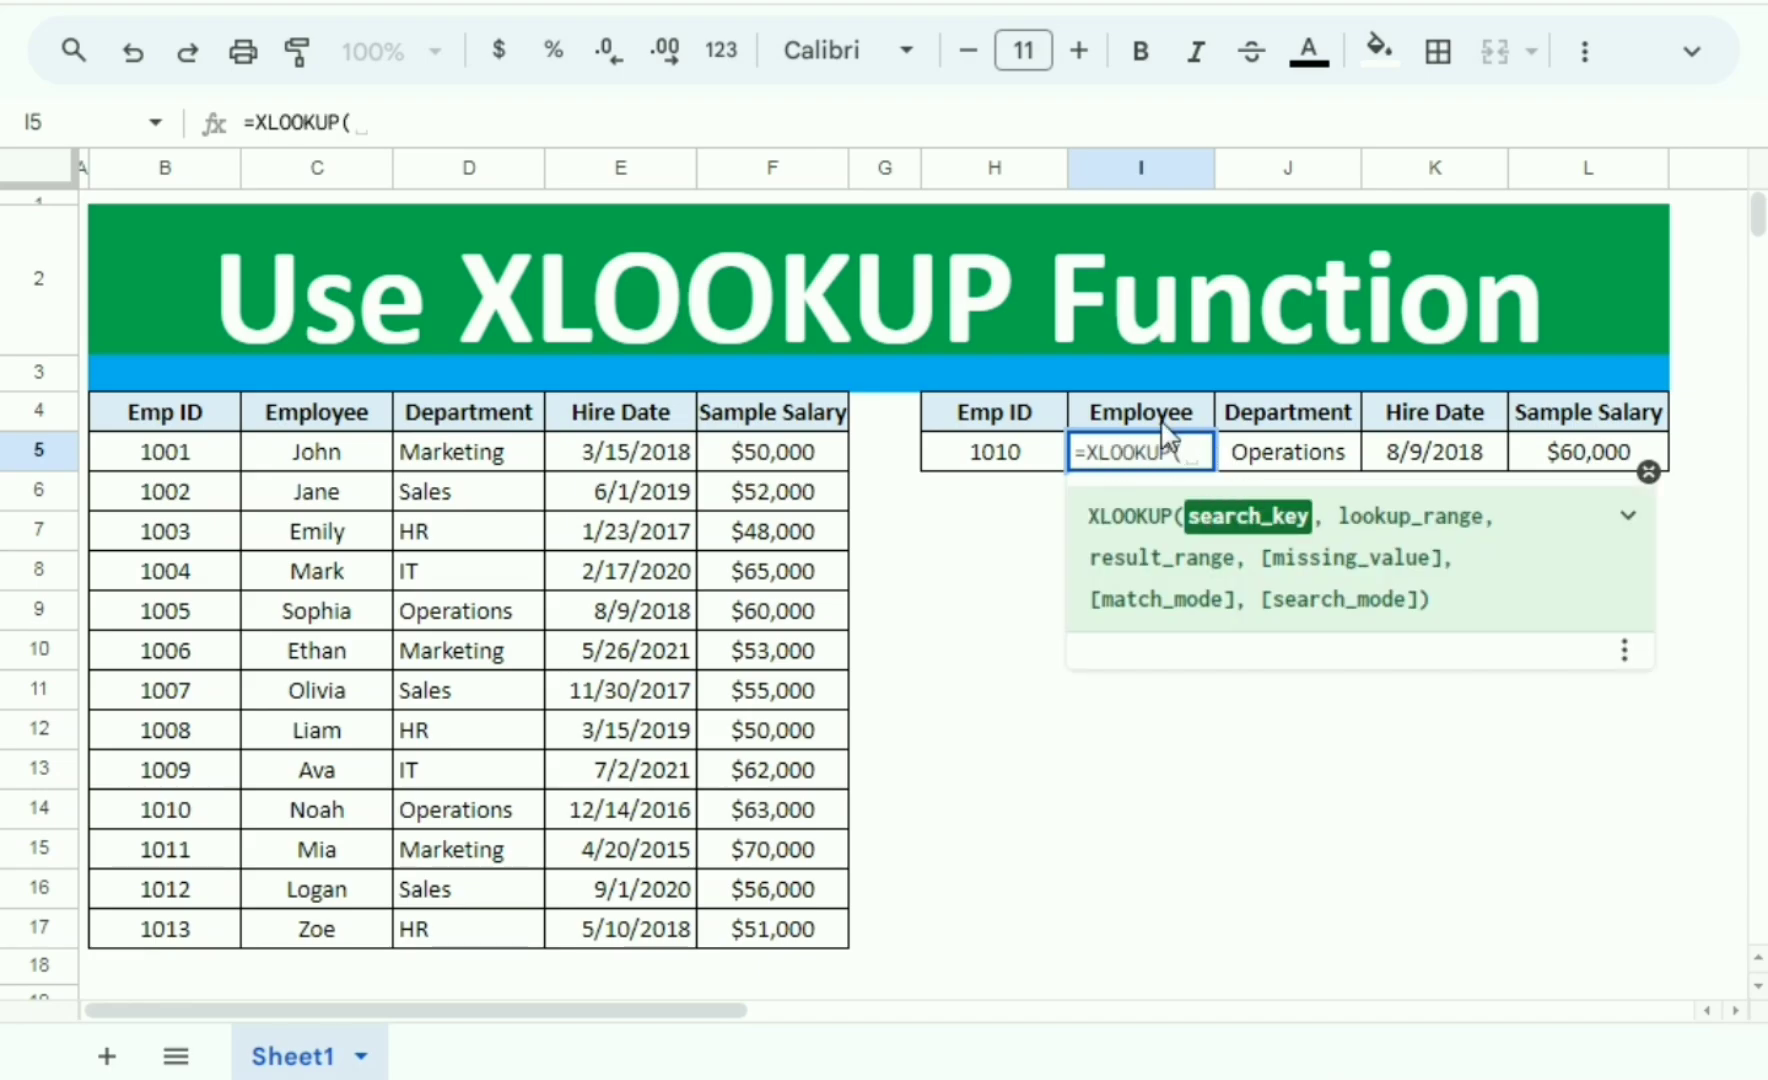
{"action": "left_click", "coordinate": [1018, 455]}
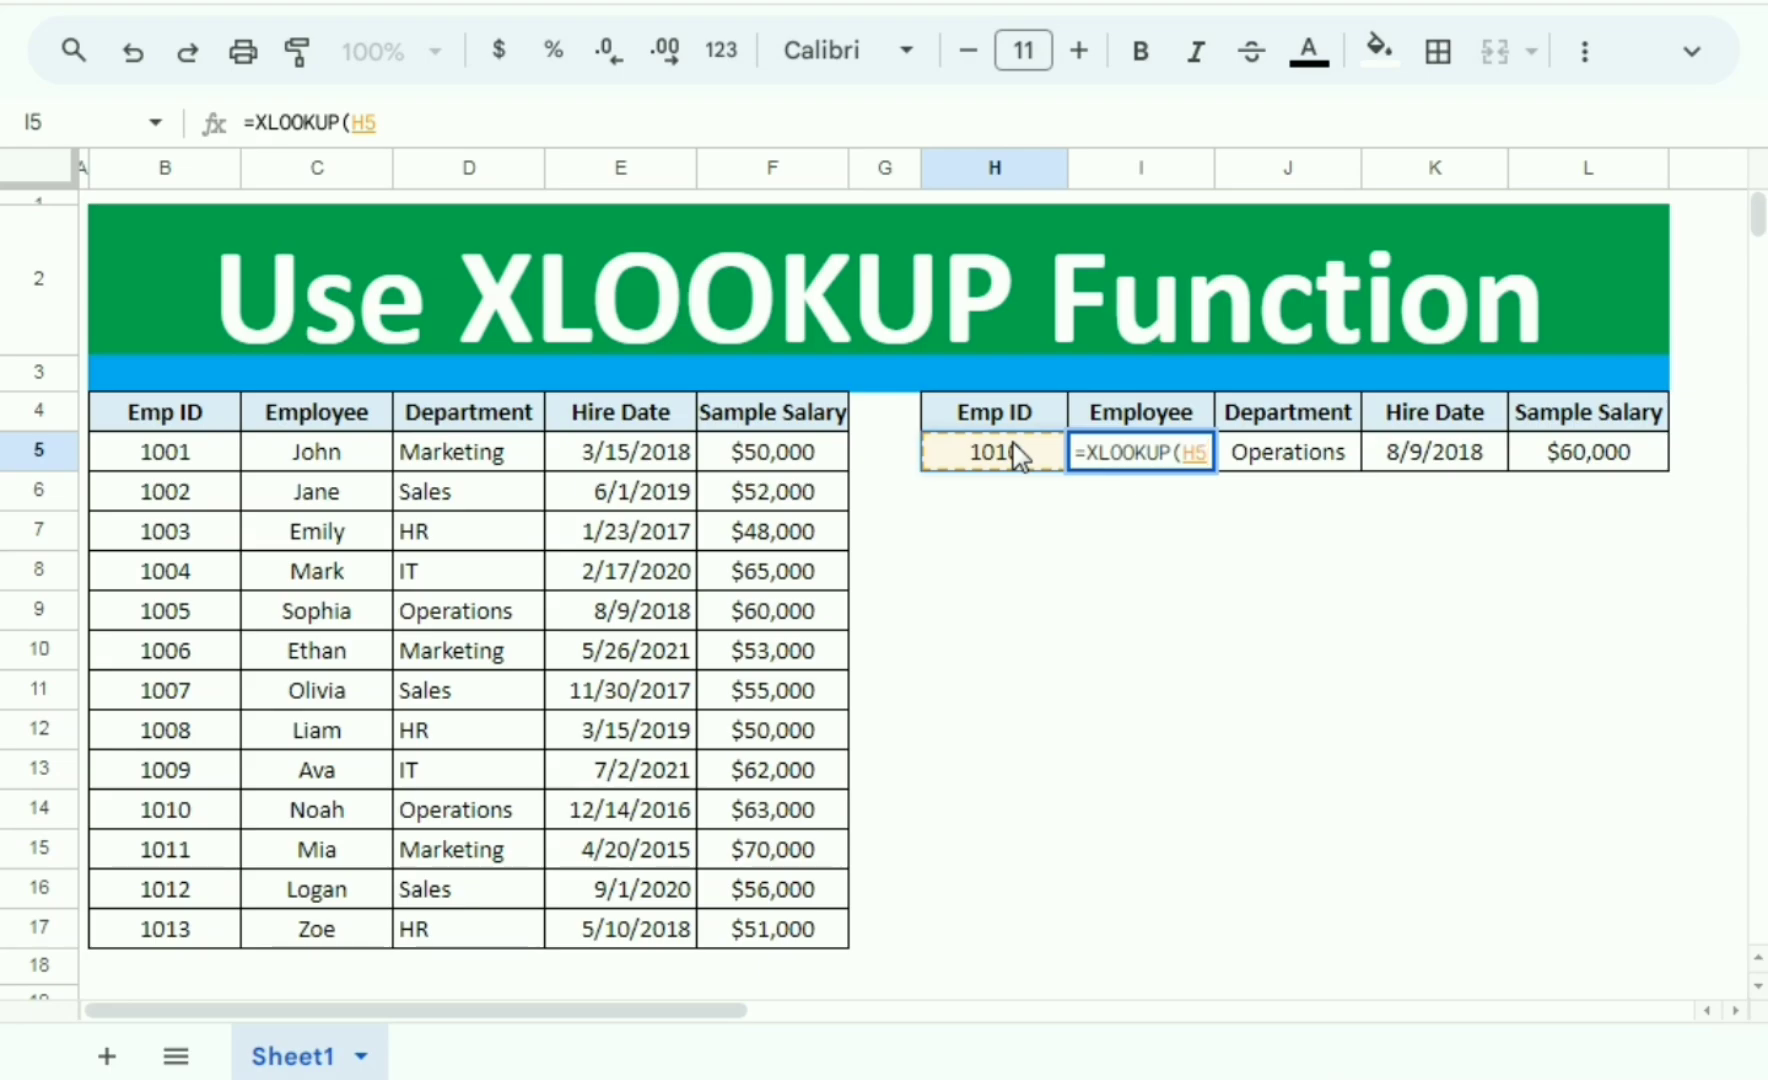
{"action": "type", "text": ","}
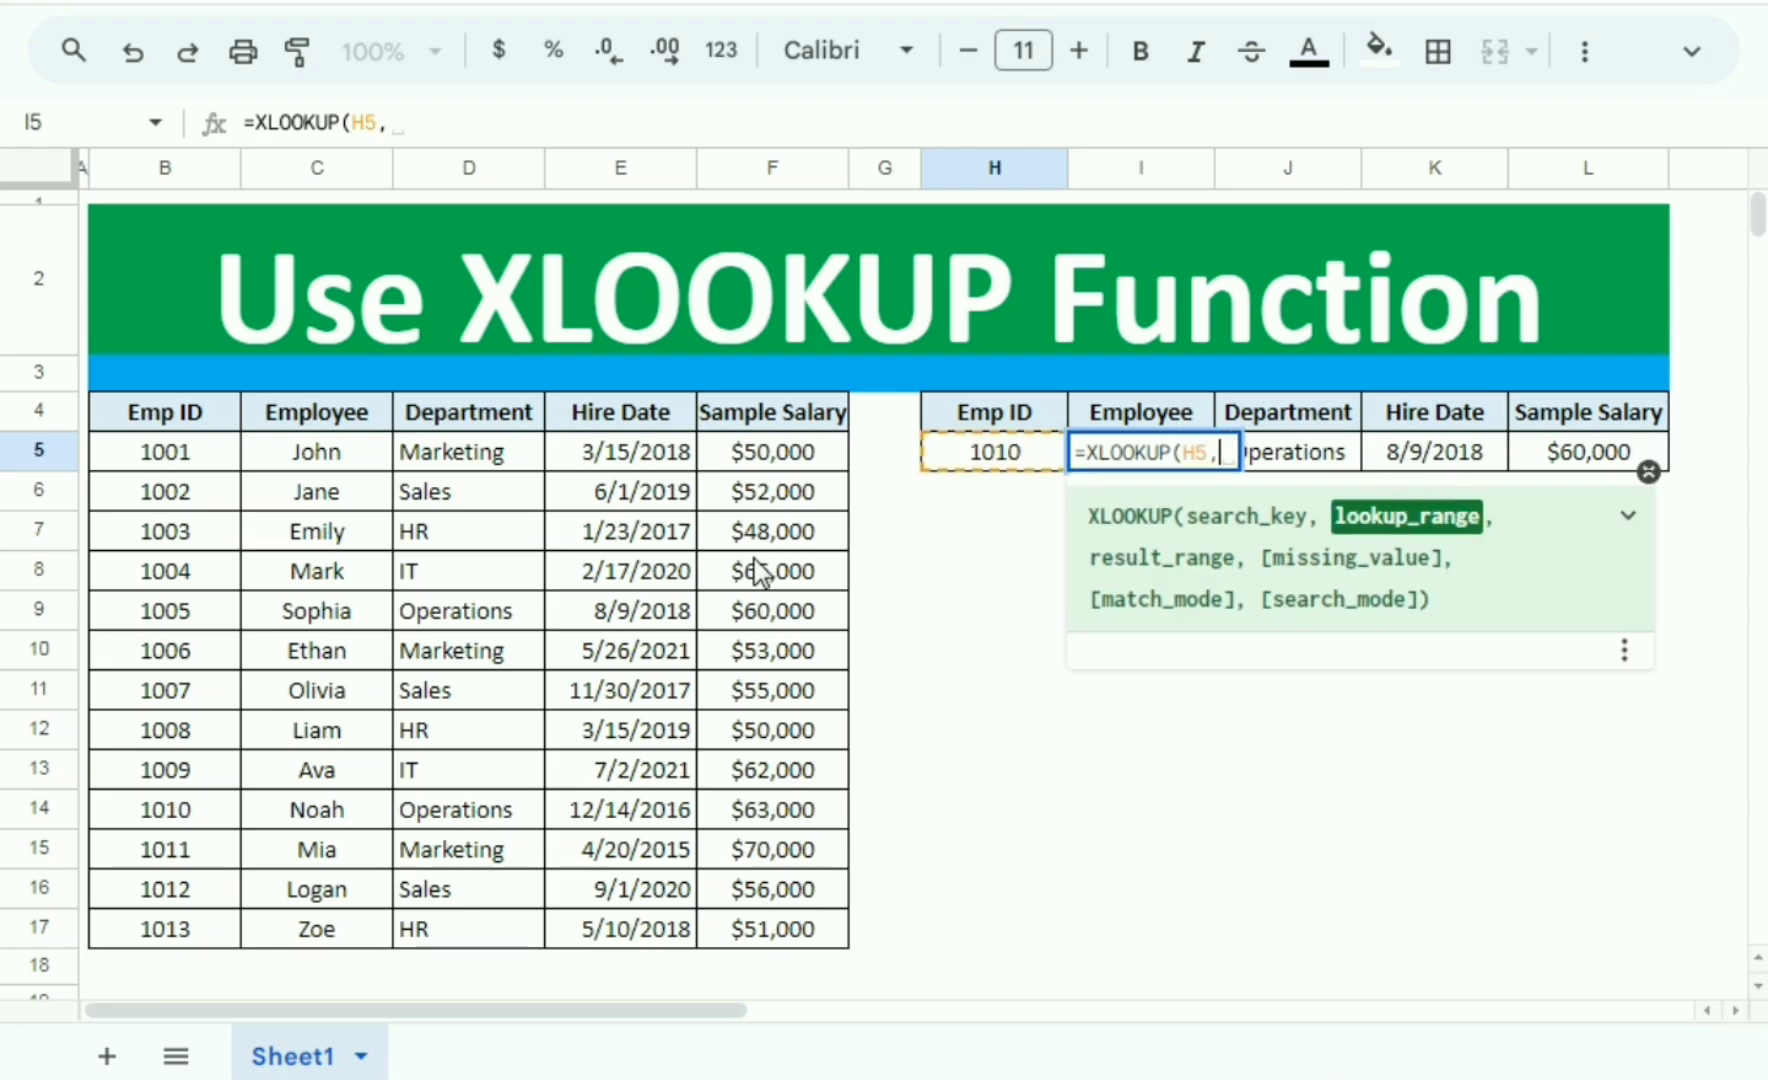
{"action": "left_click_drag", "start_coordinate": [145, 420], "coordinate": [160, 932]}
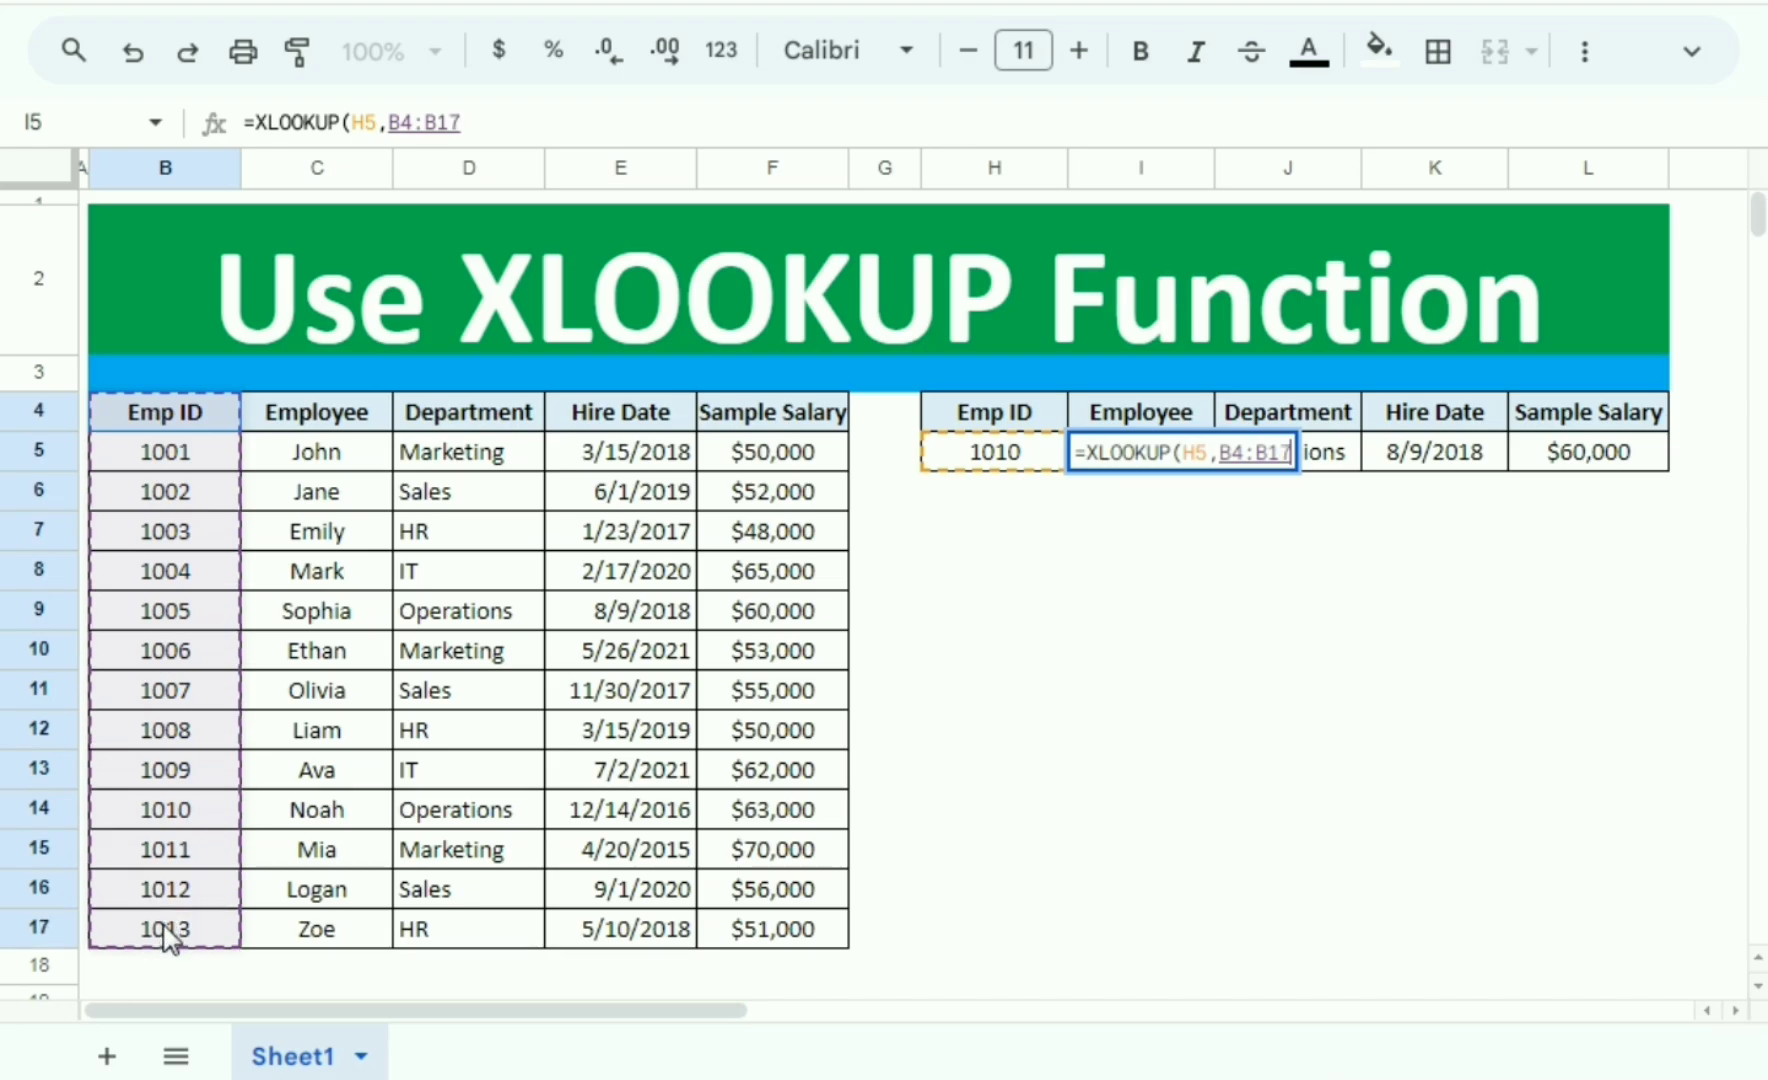
{"action": "type", "text": ","}
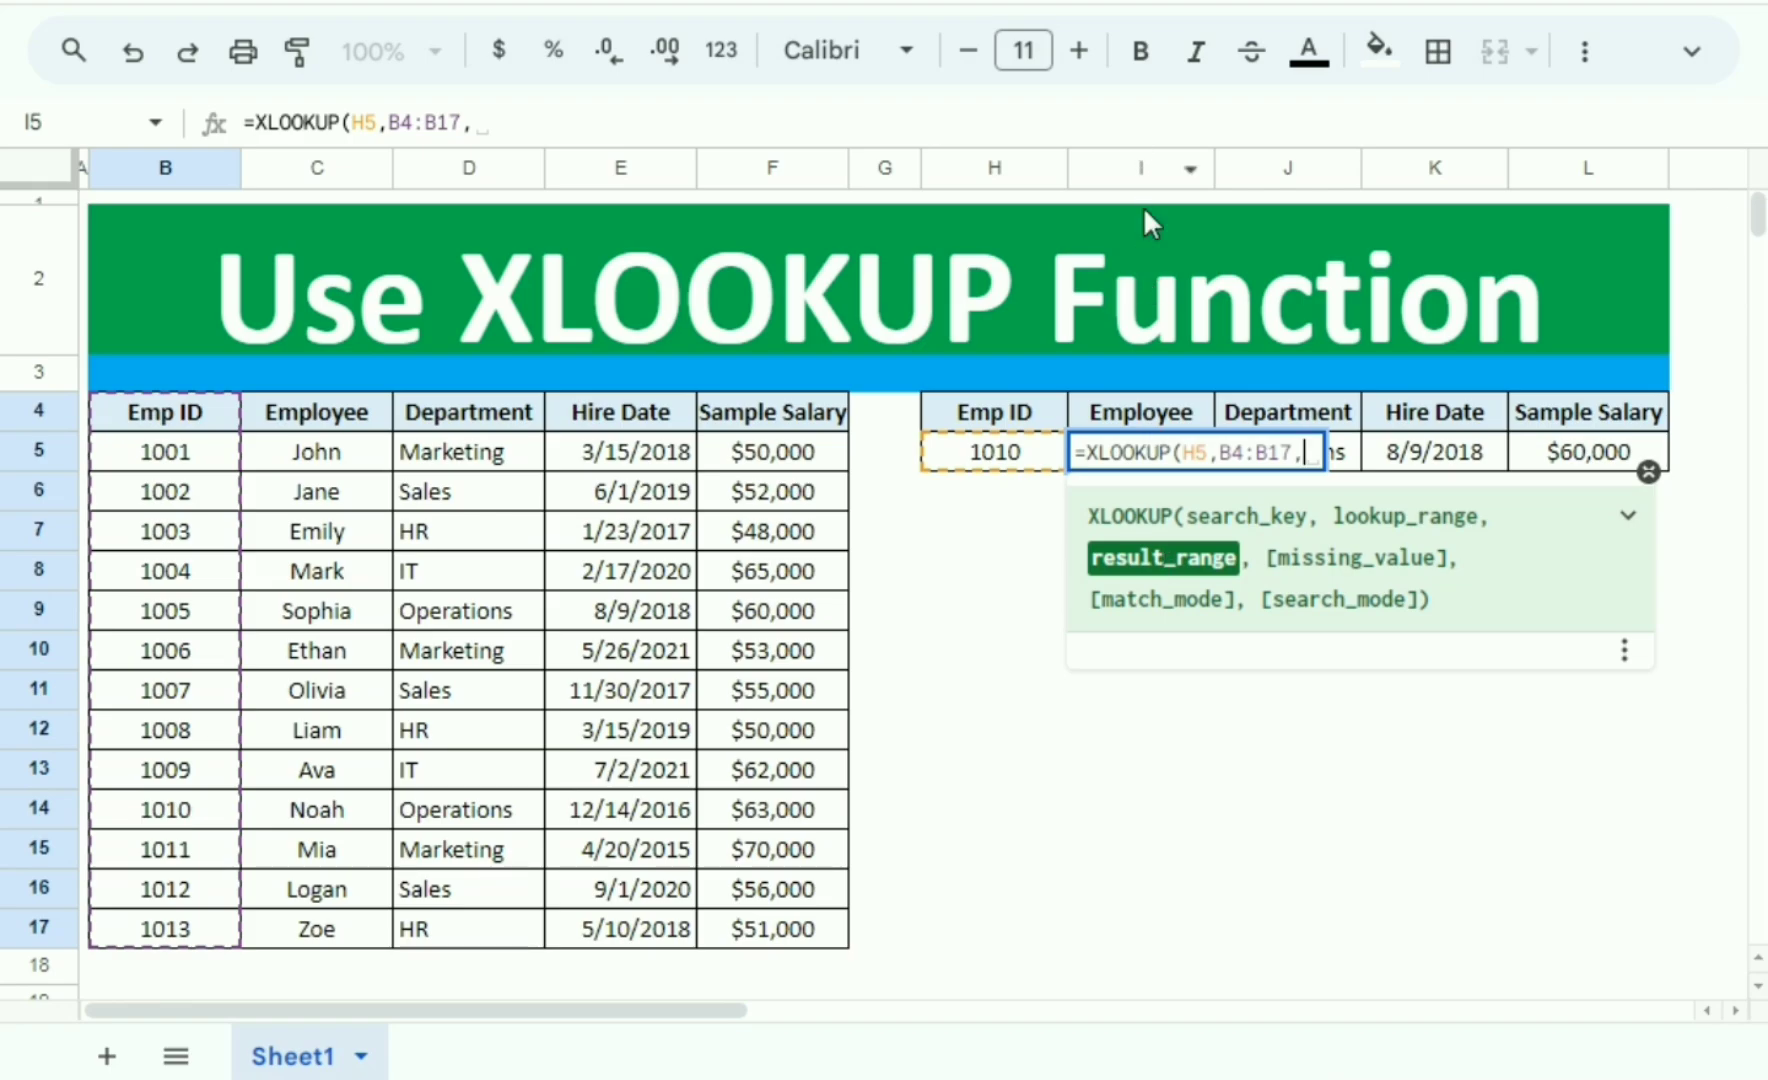
{"action": "left_click_drag", "start_coordinate": [340, 414], "coordinate": [320, 932]}
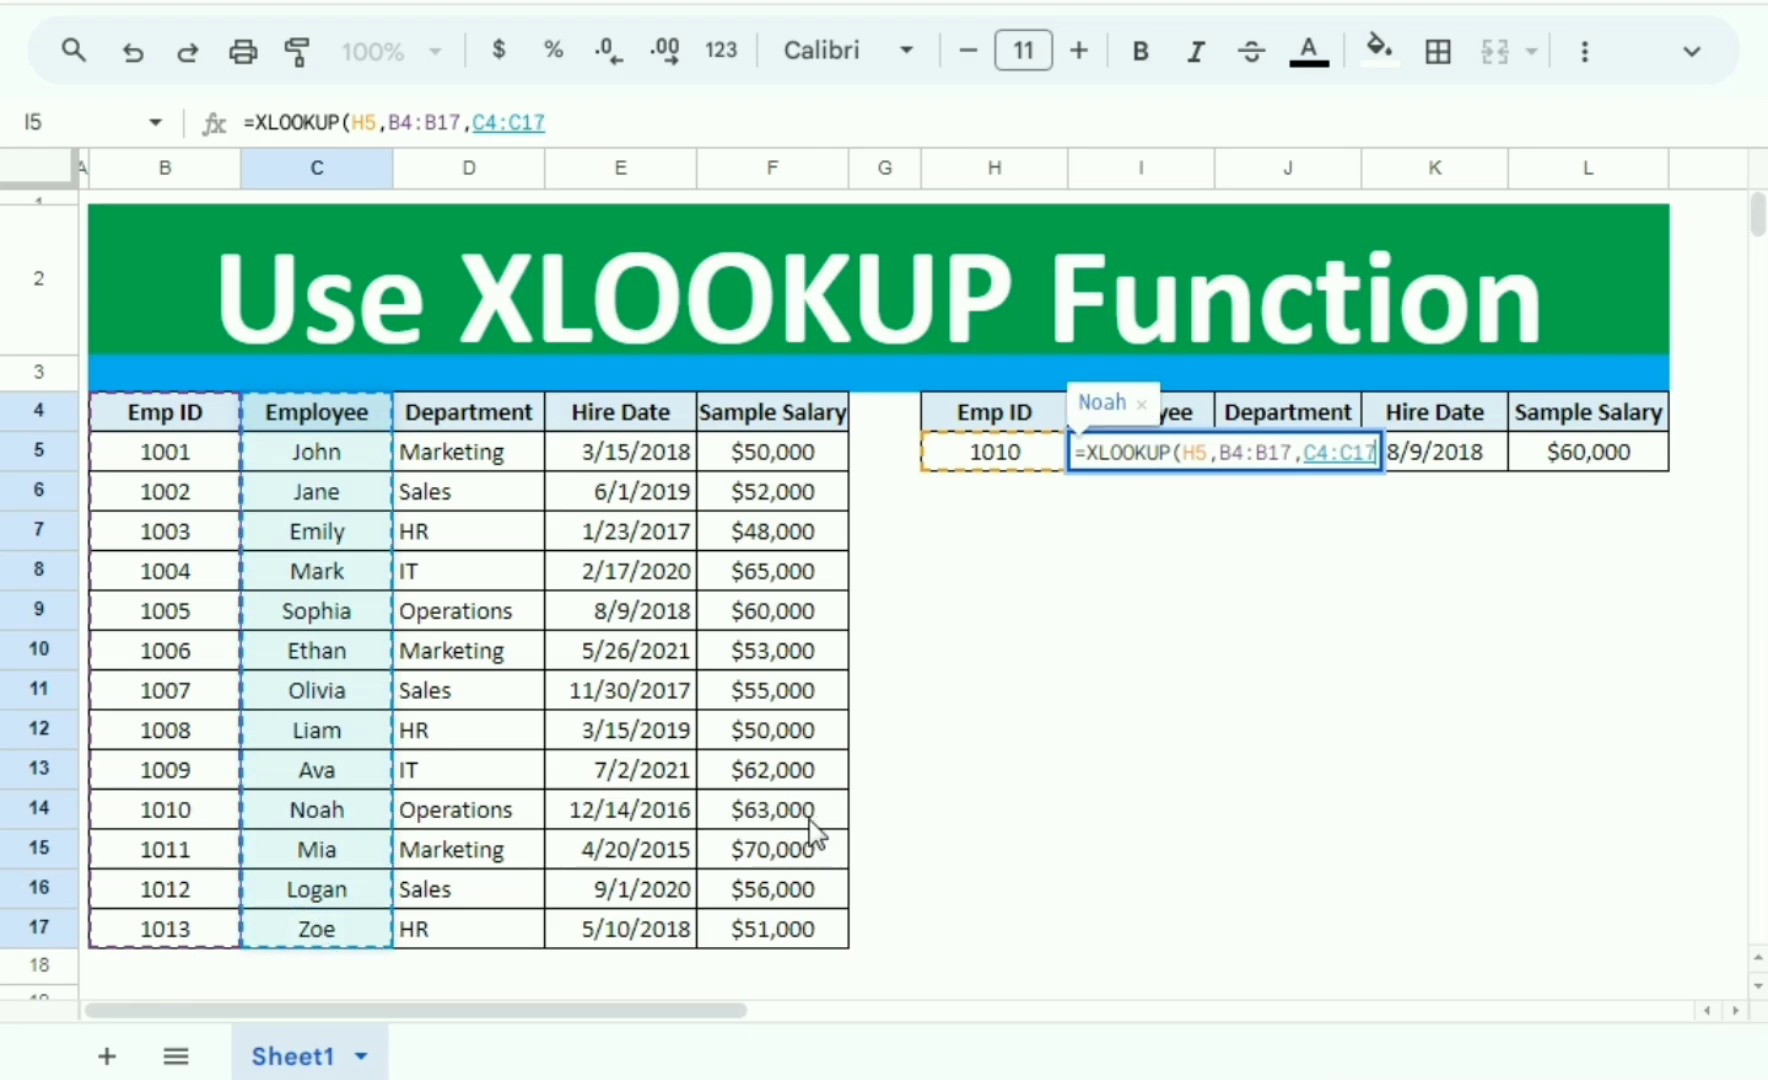
{"action": "type", "text": ")"}
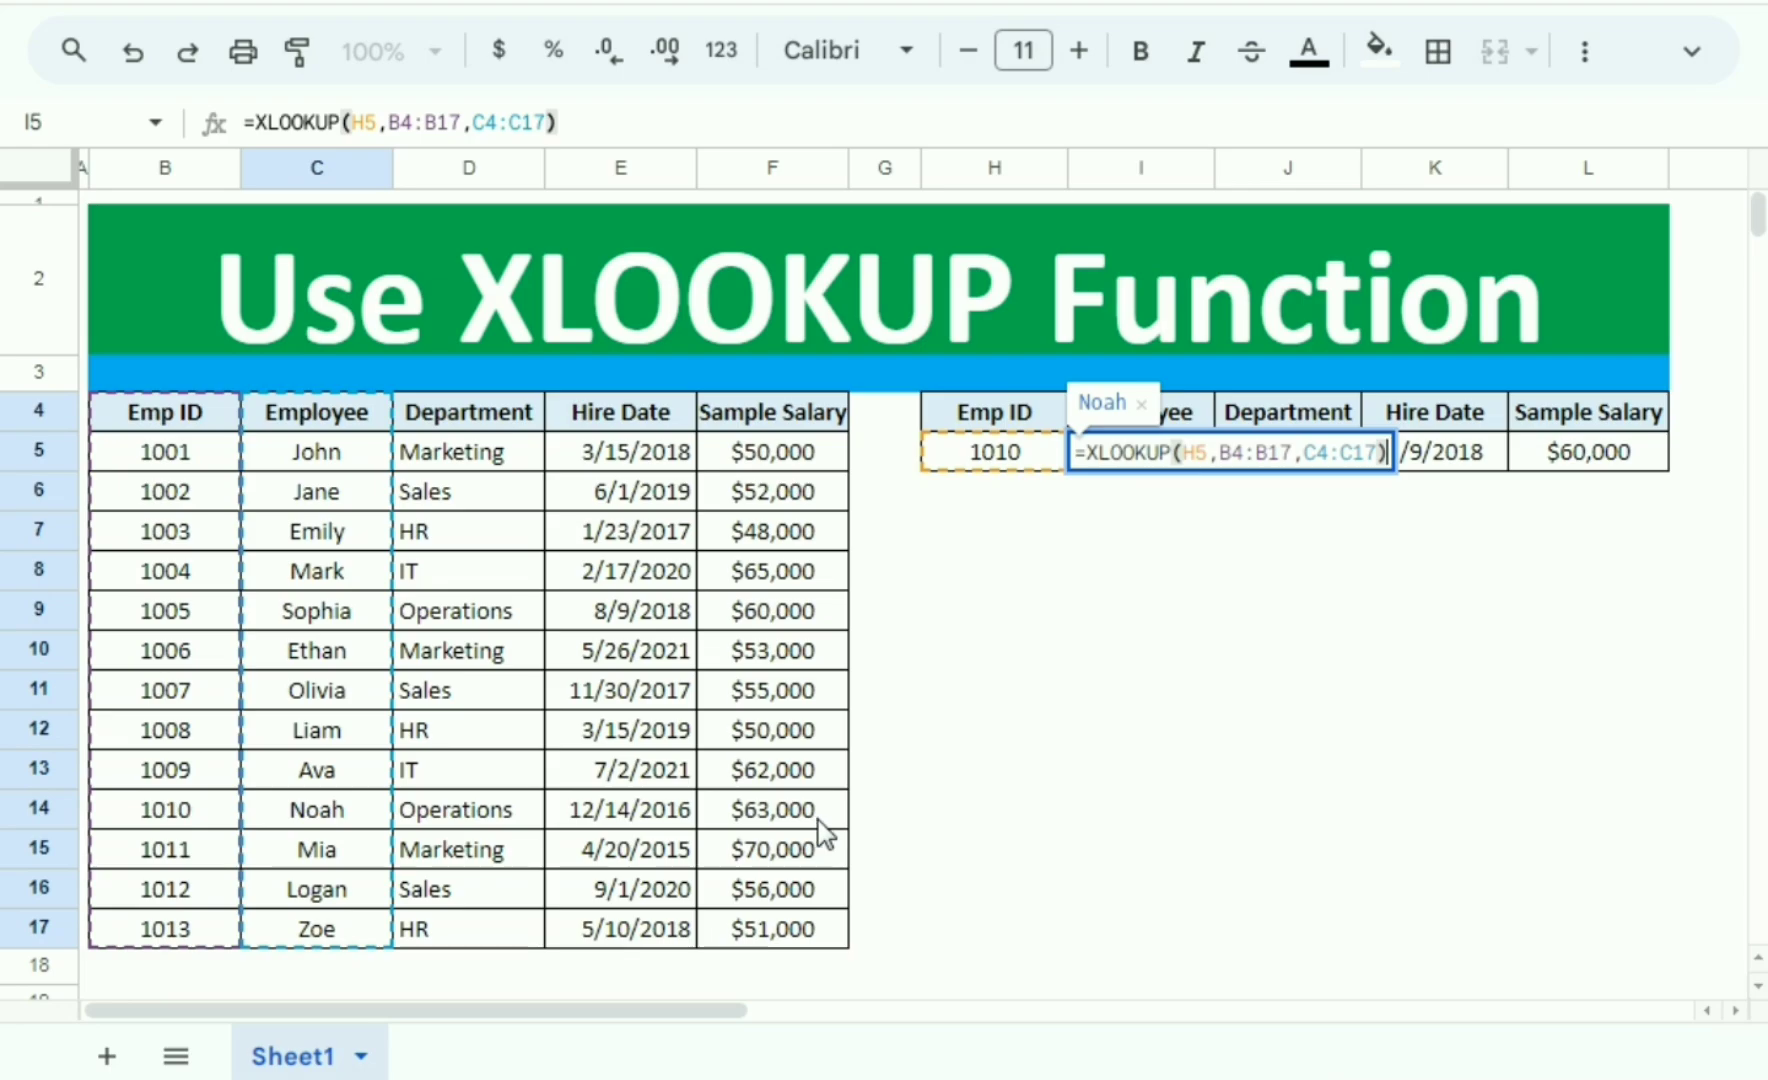
- Lock $H$5 and $B$4:$B$17 in I5's XLOOKUP, commit, and fill it across to L5
{"action": "left_click", "coordinate": [368, 123]}
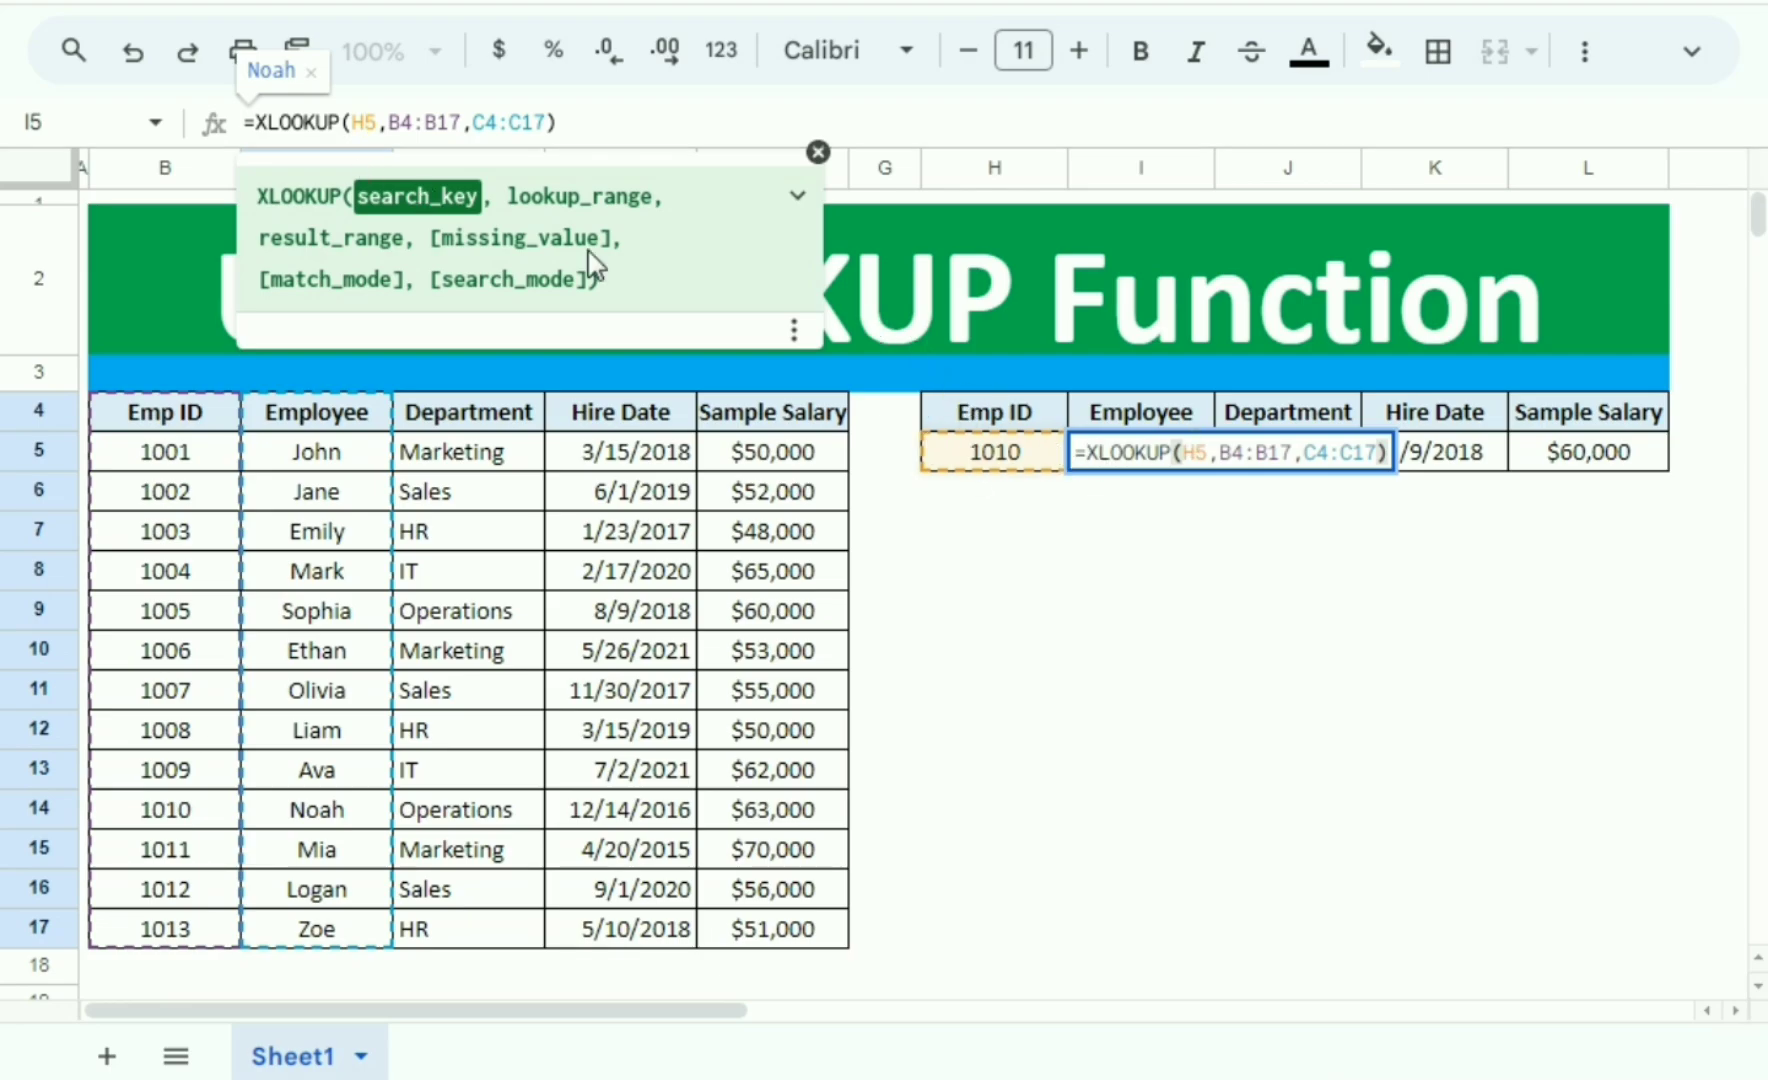
{"action": "left_click_drag", "start_coordinate": [354, 123], "coordinate": [377, 122]}
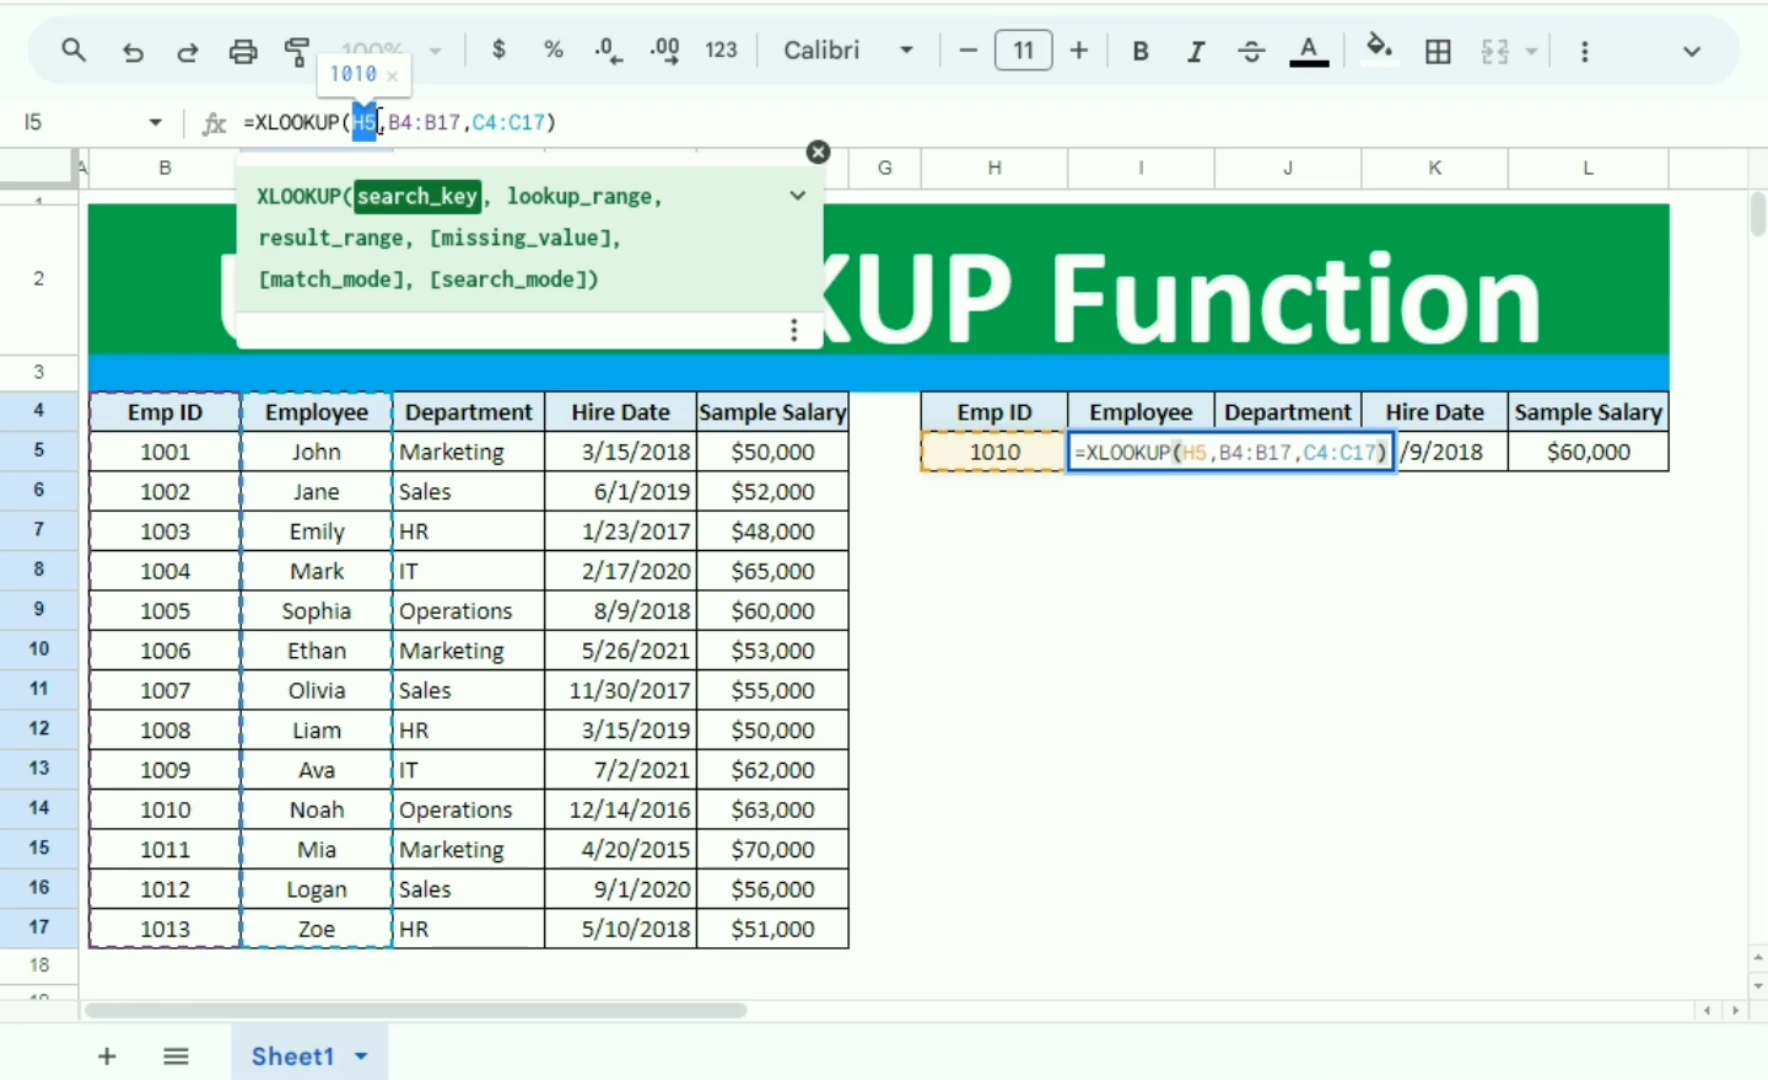
{"action": "key", "text": "F4"}
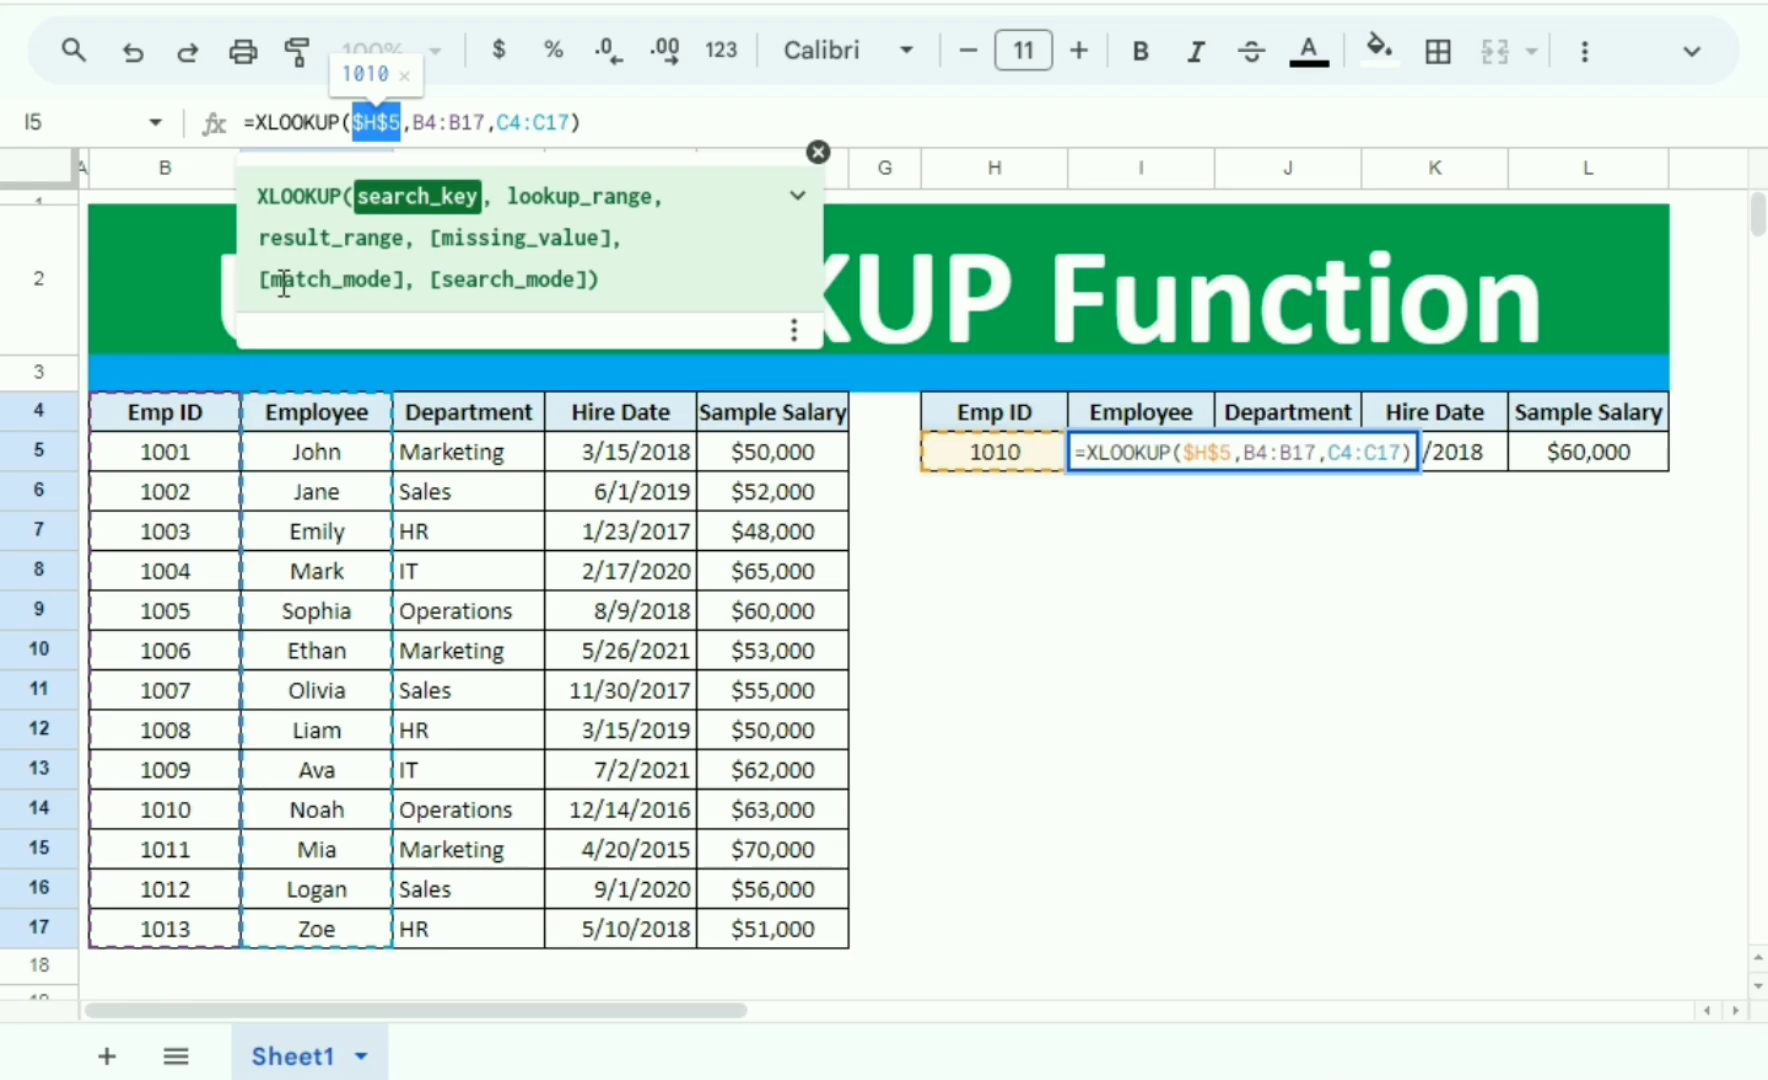
{"action": "left_click_drag", "start_coordinate": [414, 122], "coordinate": [485, 122]}
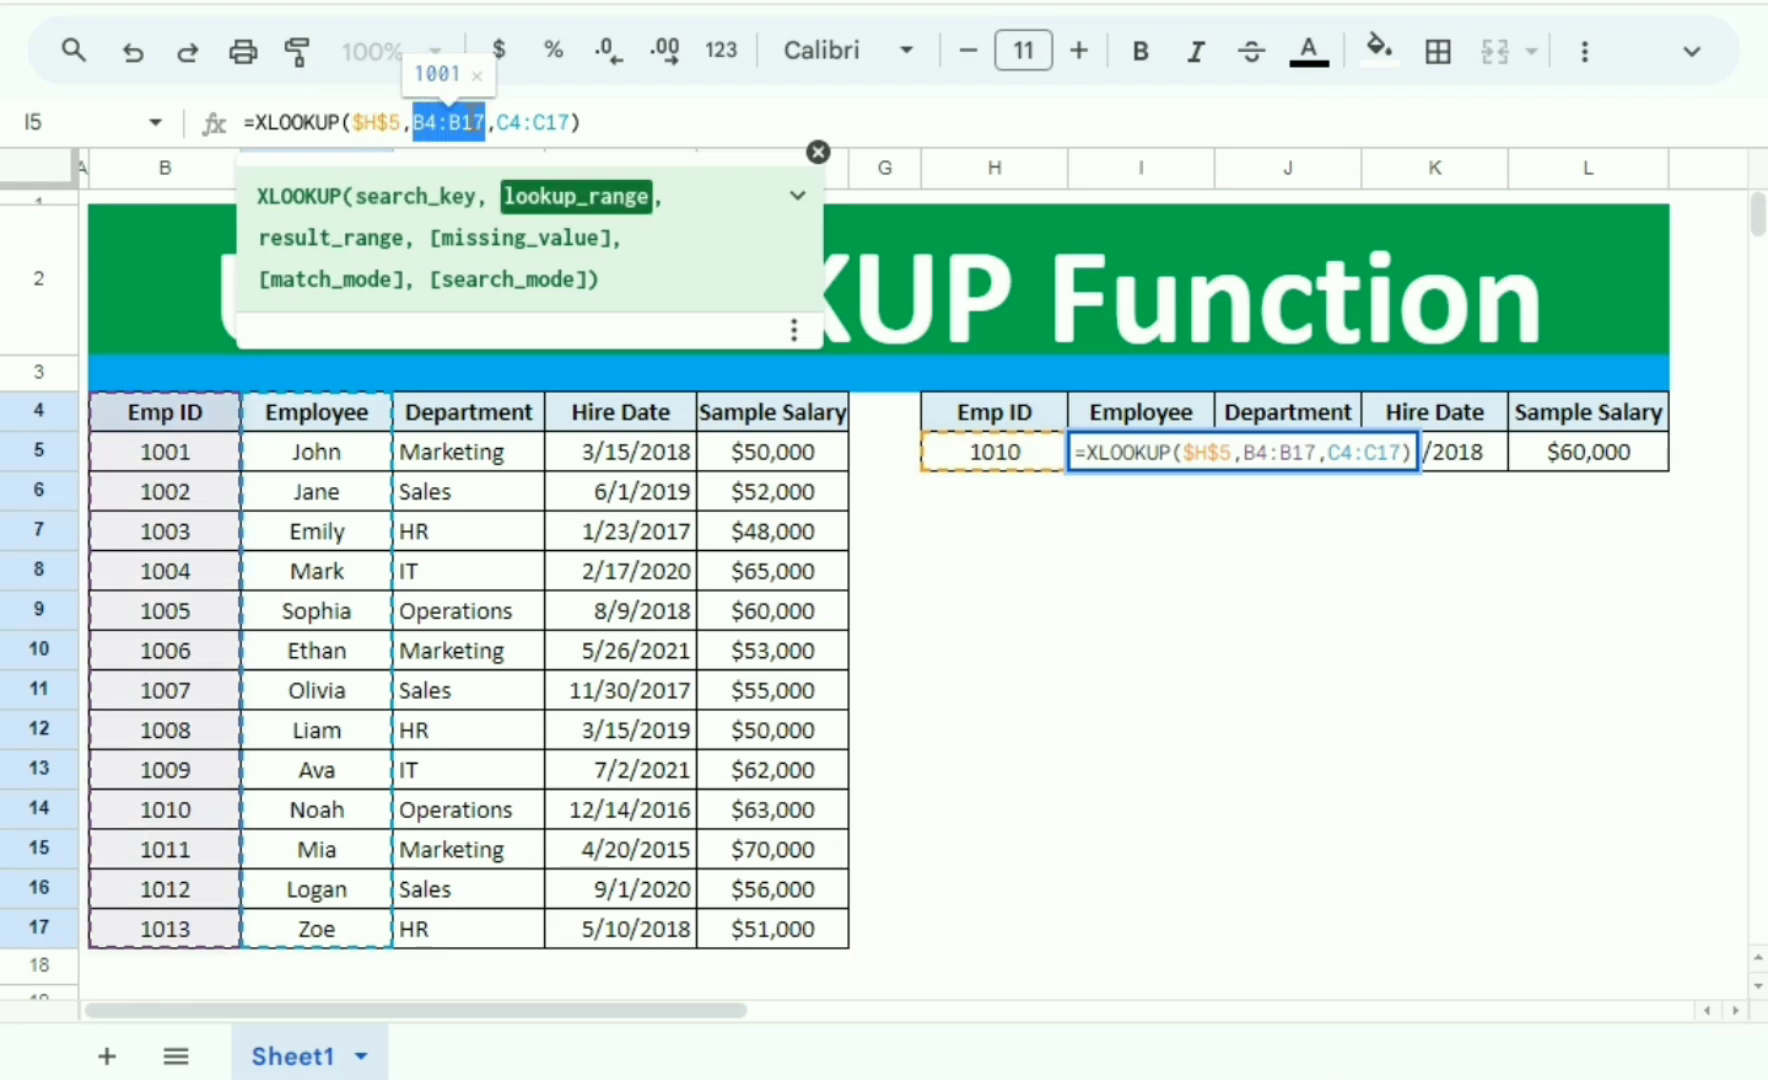
{"action": "key", "text": "F4"}
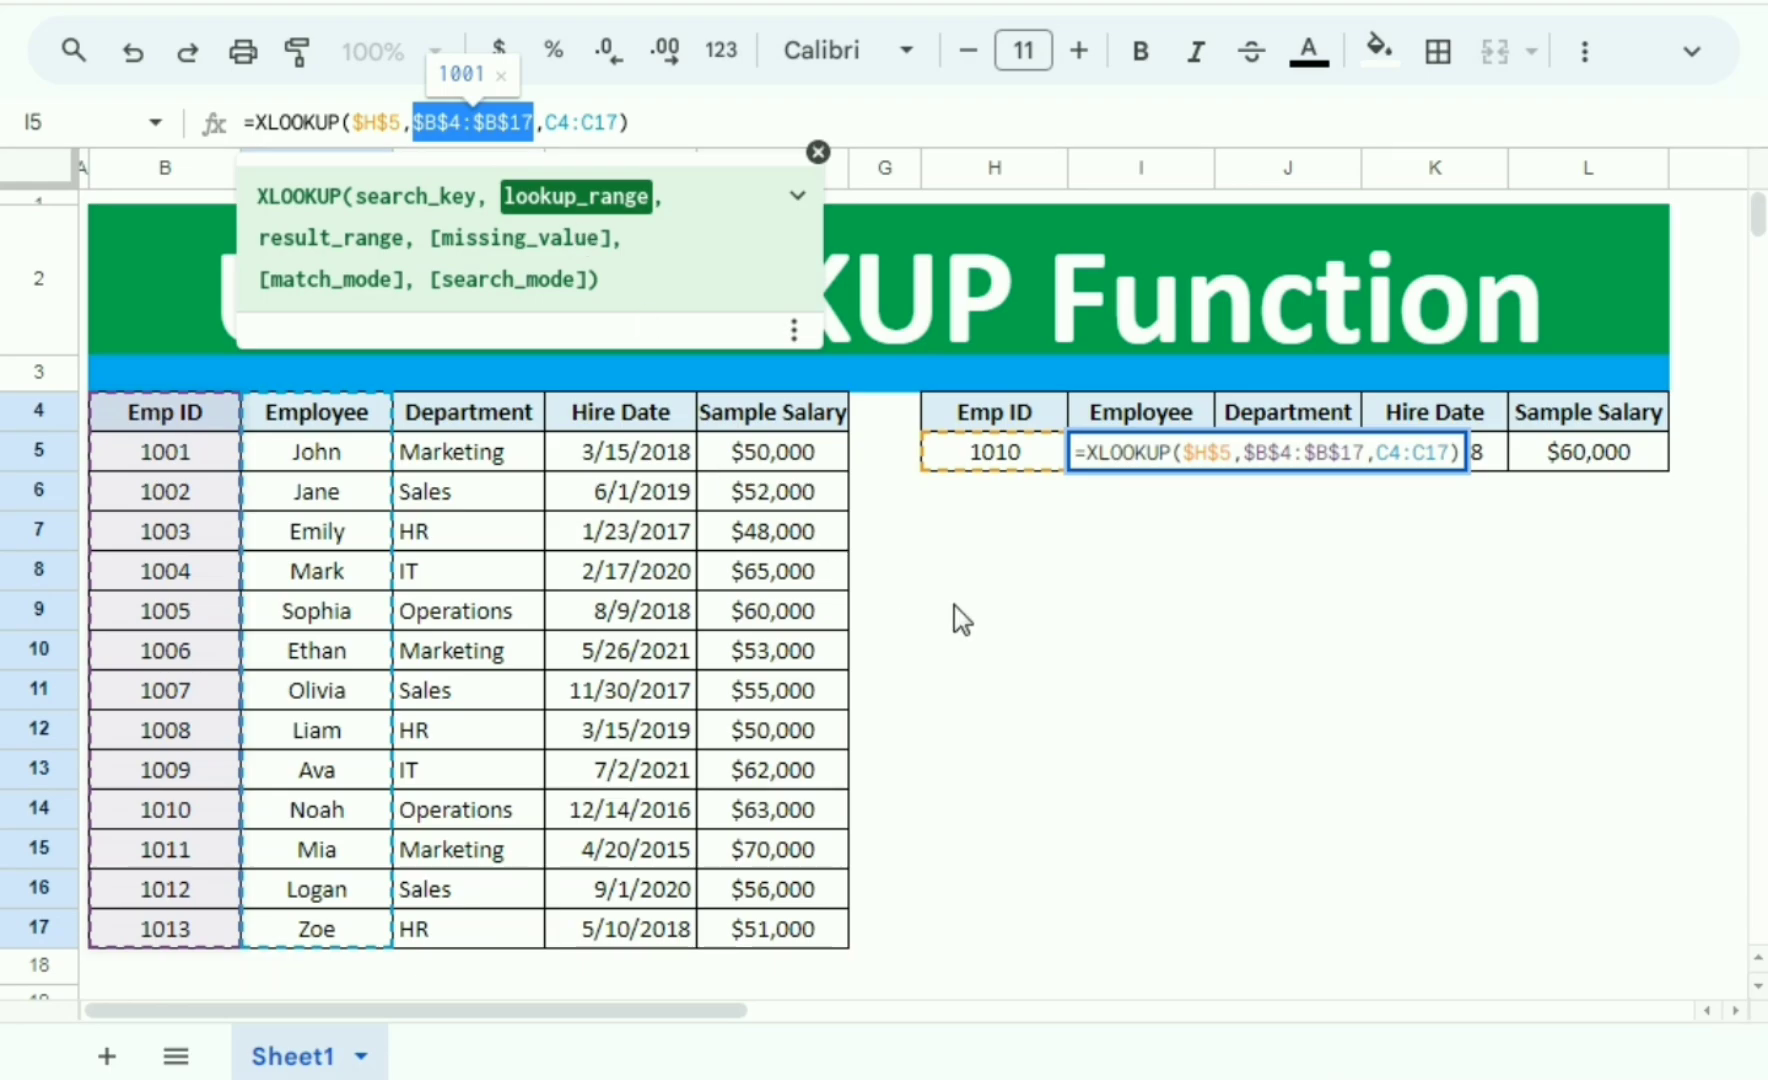
{"action": "key", "text": "Return"}
{"action": "key", "text": "Up"}
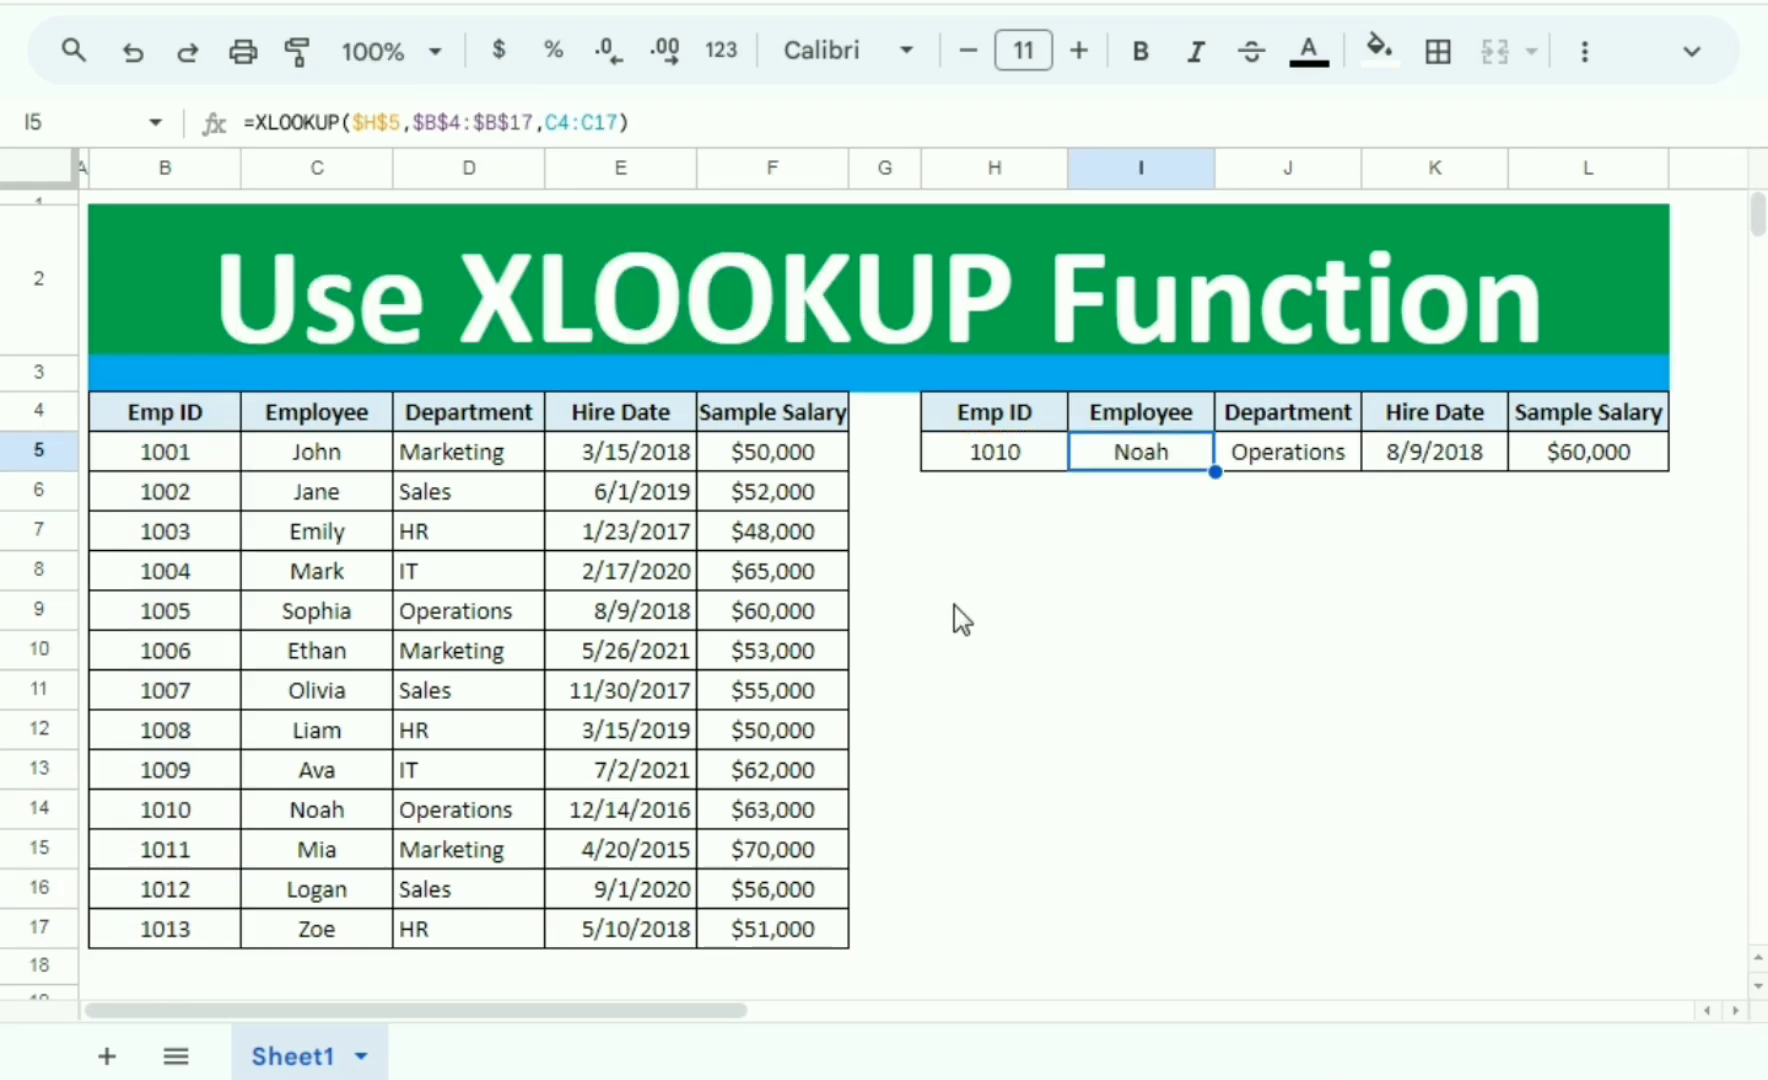
{"action": "left_click_drag", "start_coordinate": [1215, 471], "coordinate": [1661, 470]}
- Enter Emp ID 1001 in H5 and compare the results with John's source row
{"action": "left_click", "coordinate": [1630, 568]}
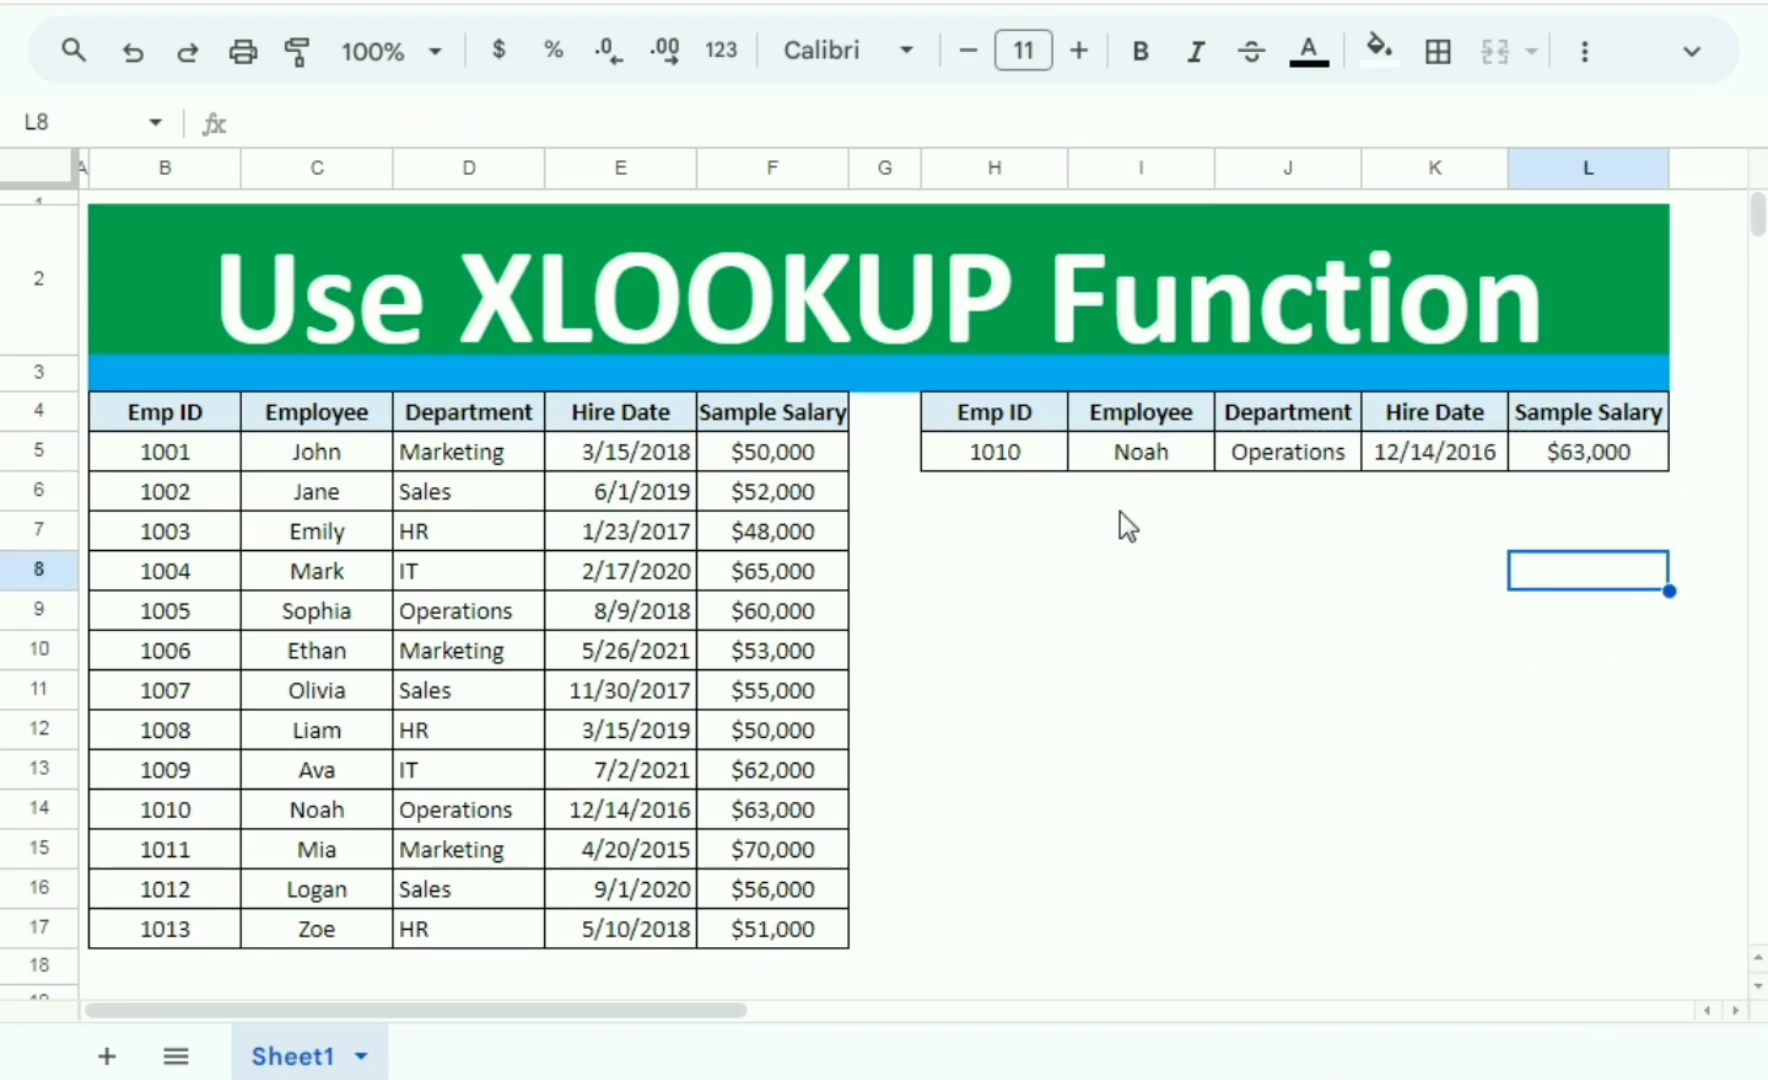
{"action": "left_click", "coordinate": [1005, 460]}
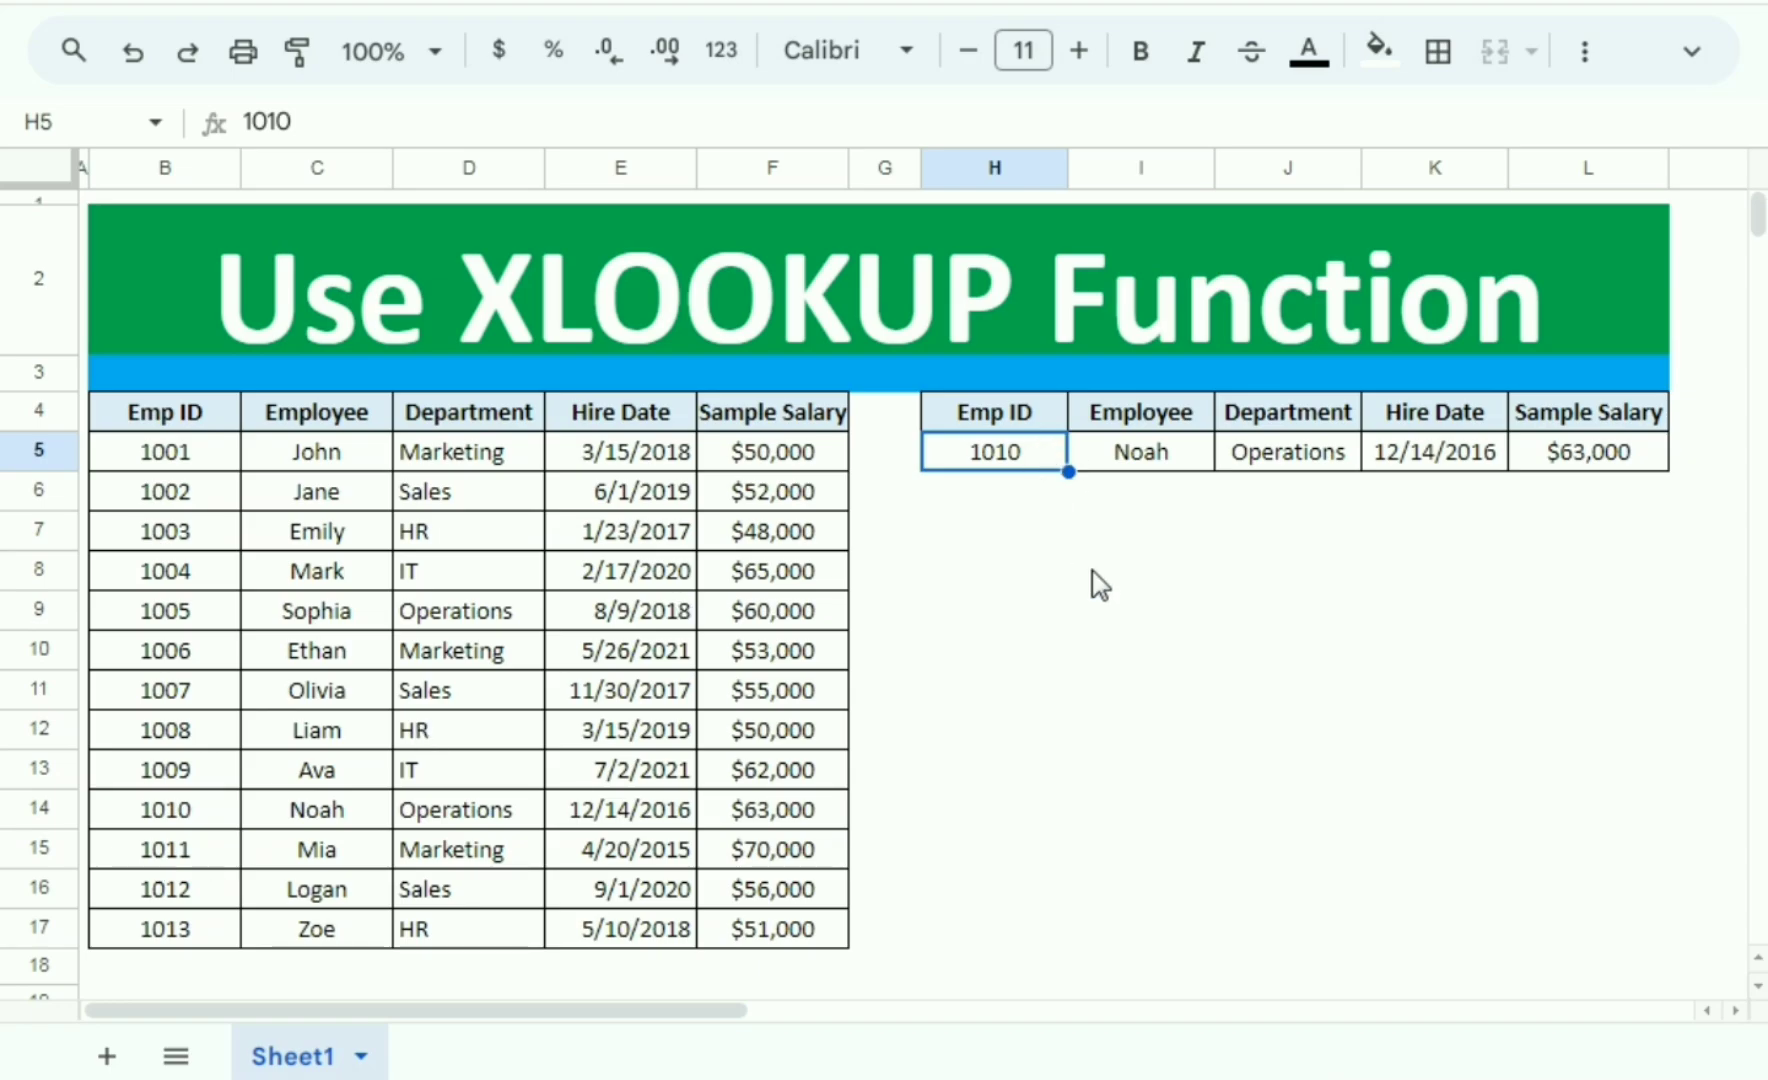
{"action": "type", "text": "10"}
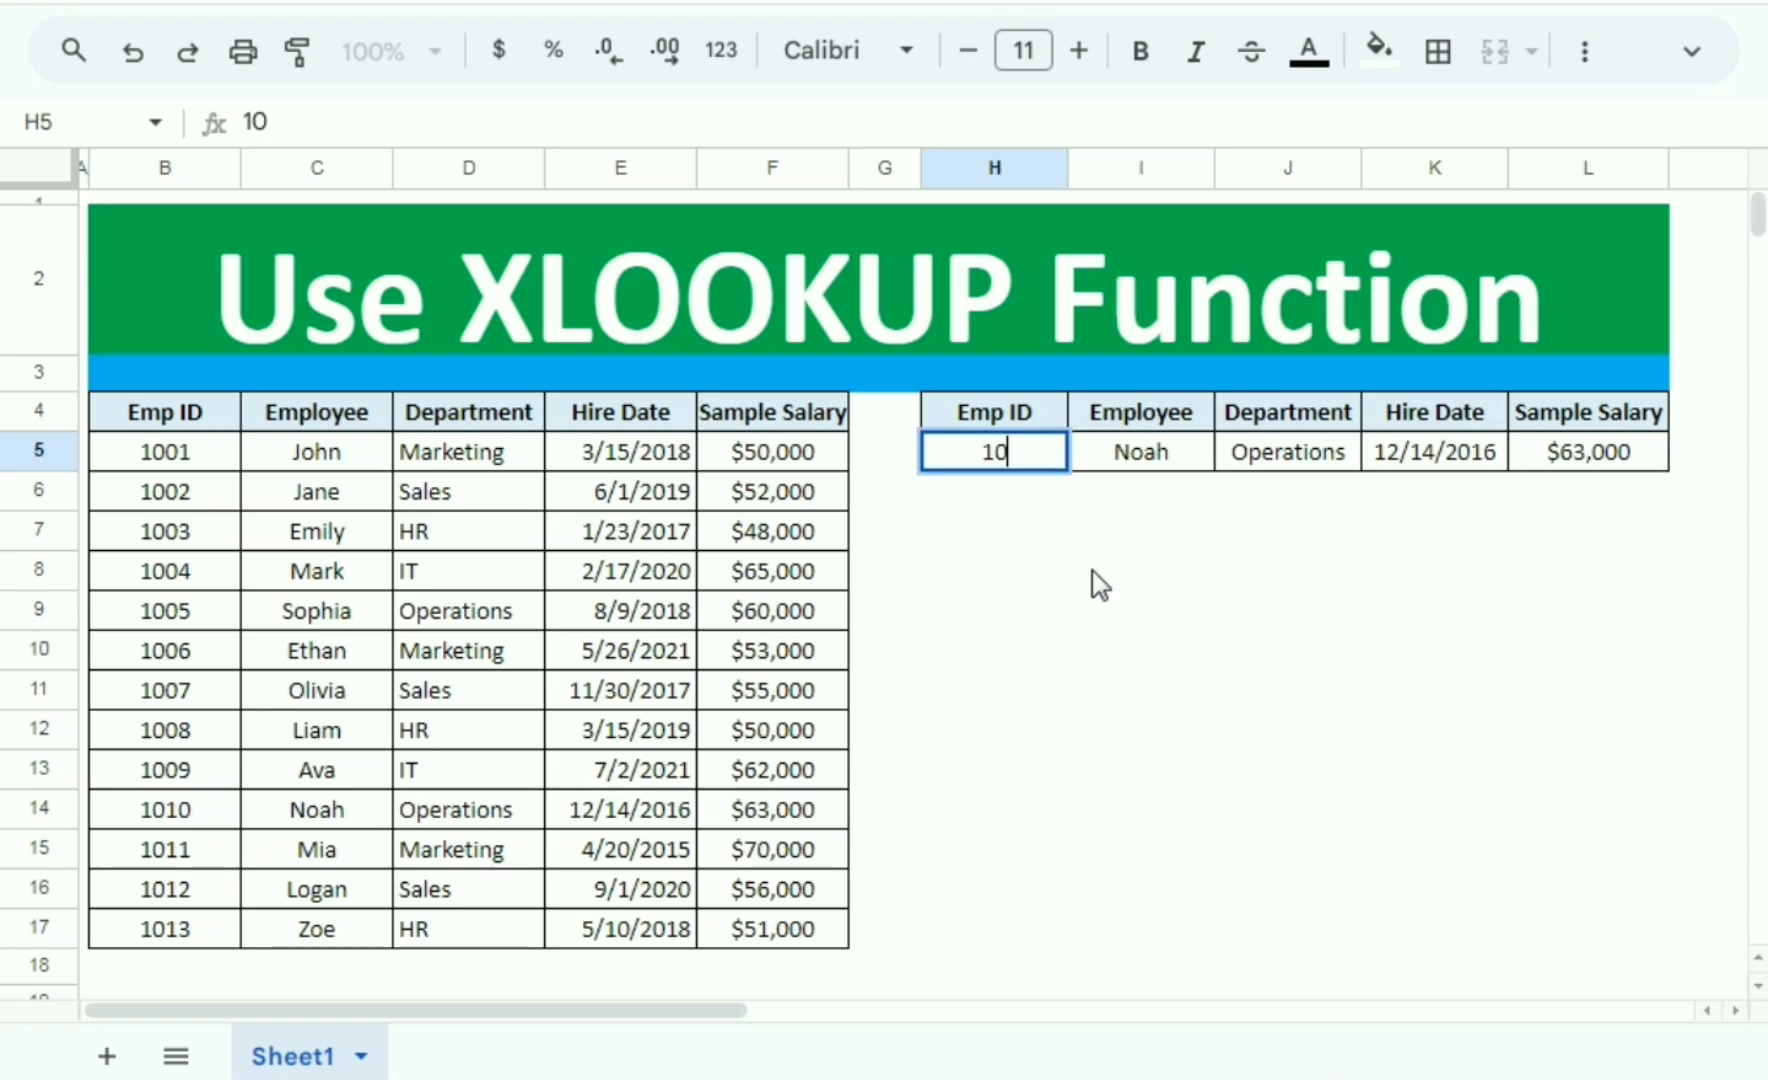
{"action": "type", "text": "01"}
{"action": "key", "text": "Return"}
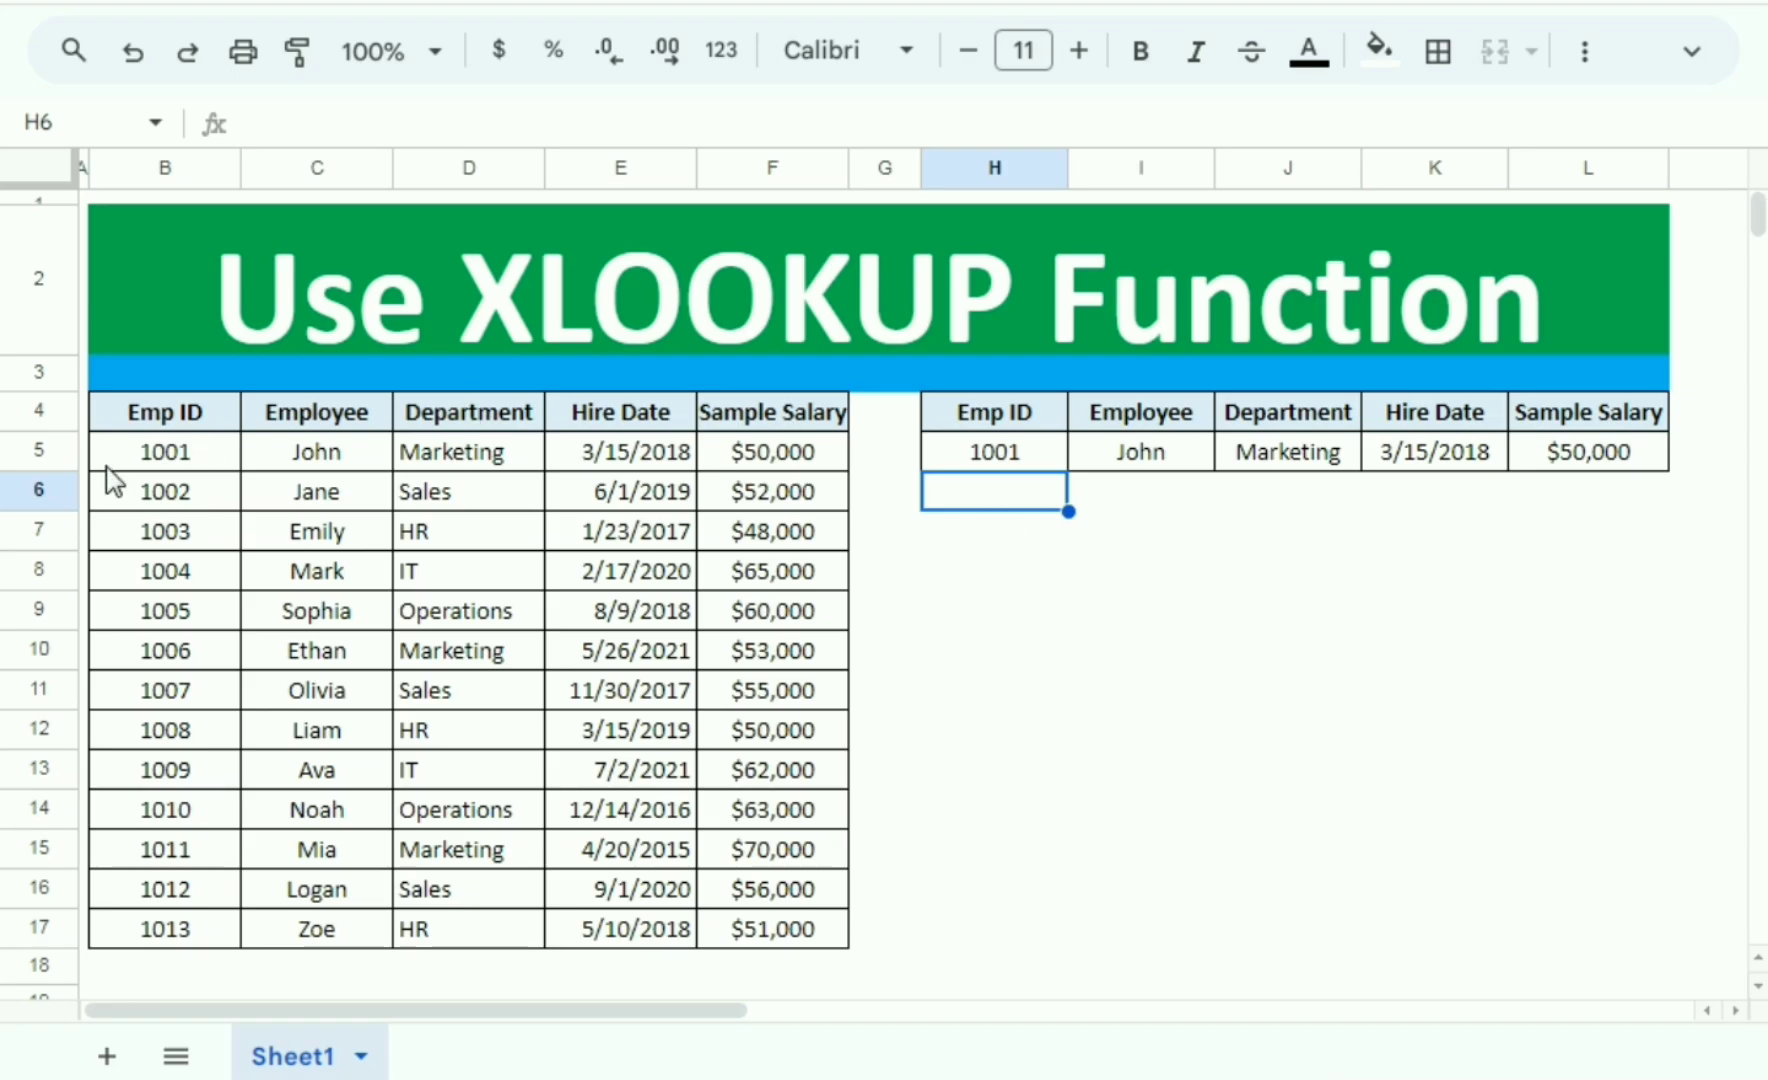
{"action": "left_click", "coordinate": [314, 462]}
{"action": "left_click", "coordinate": [755, 455]}
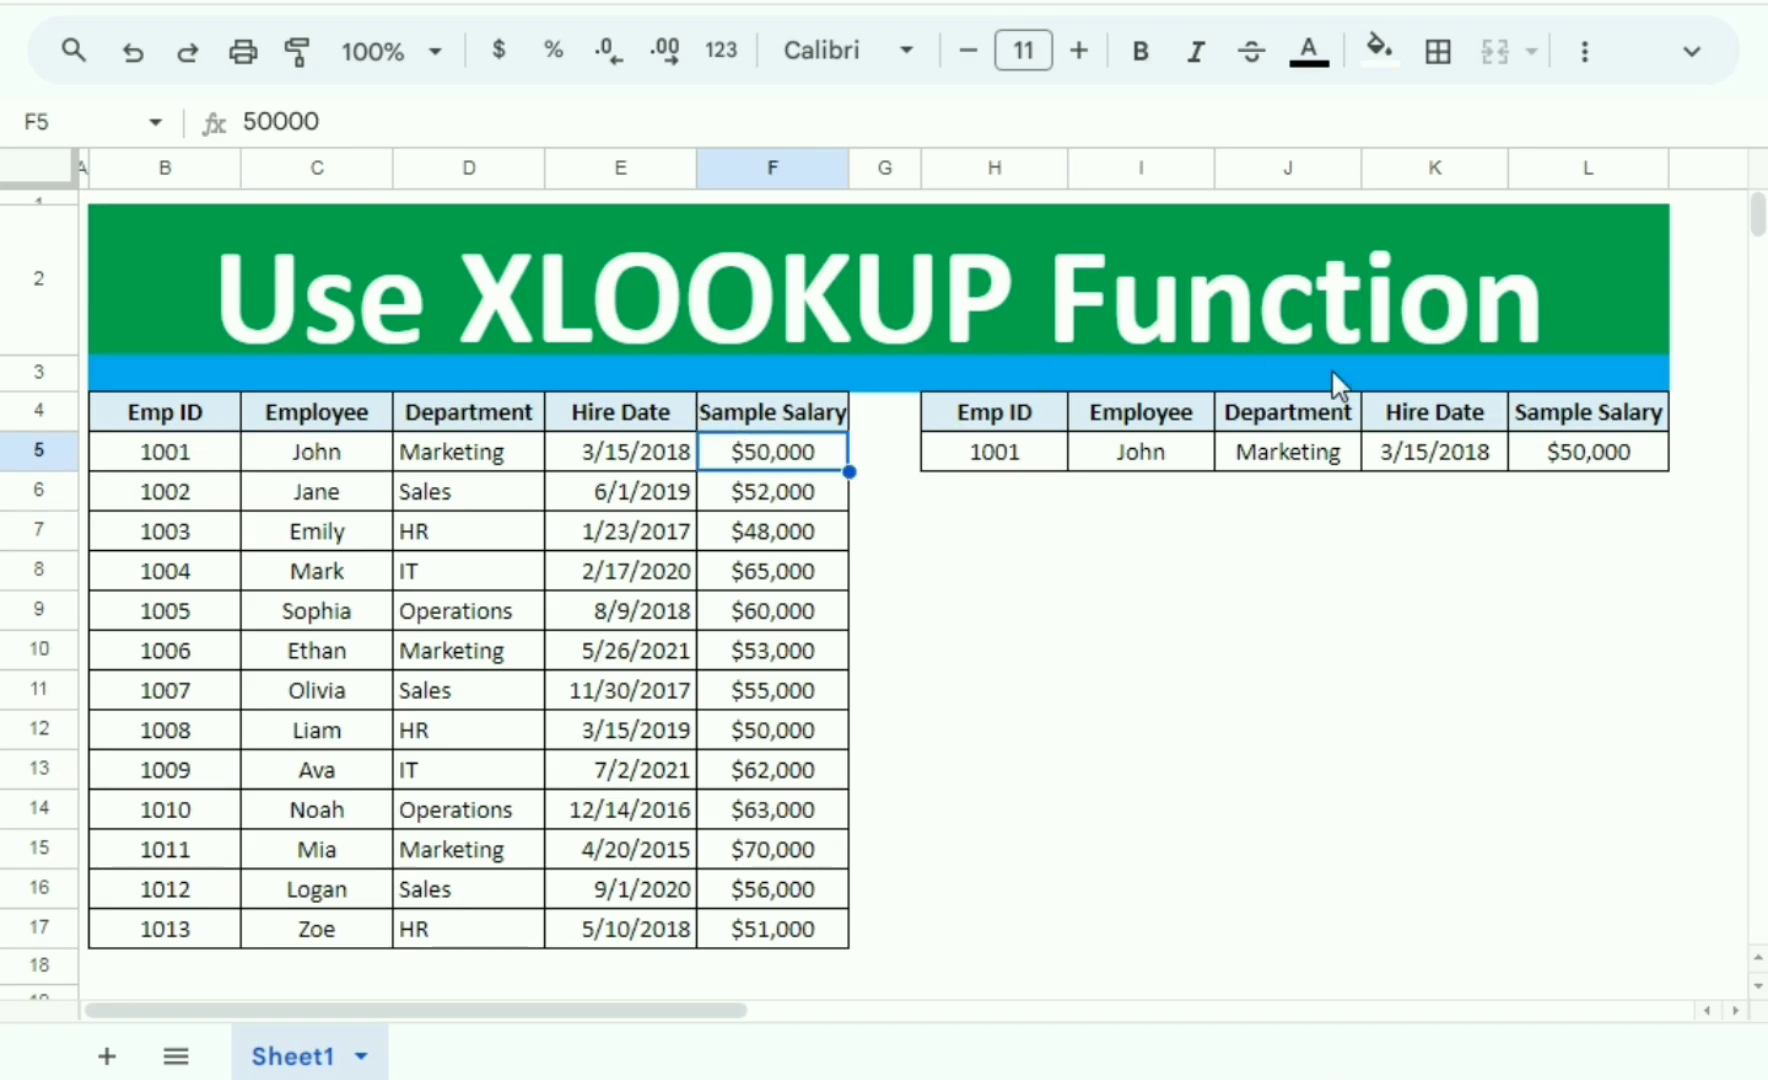
- Enter Emp ID 1013, then 1007, which returns Olivia, Sales, 11/30/2017 and $55,000
{"action": "left_click", "coordinate": [1022, 457]}
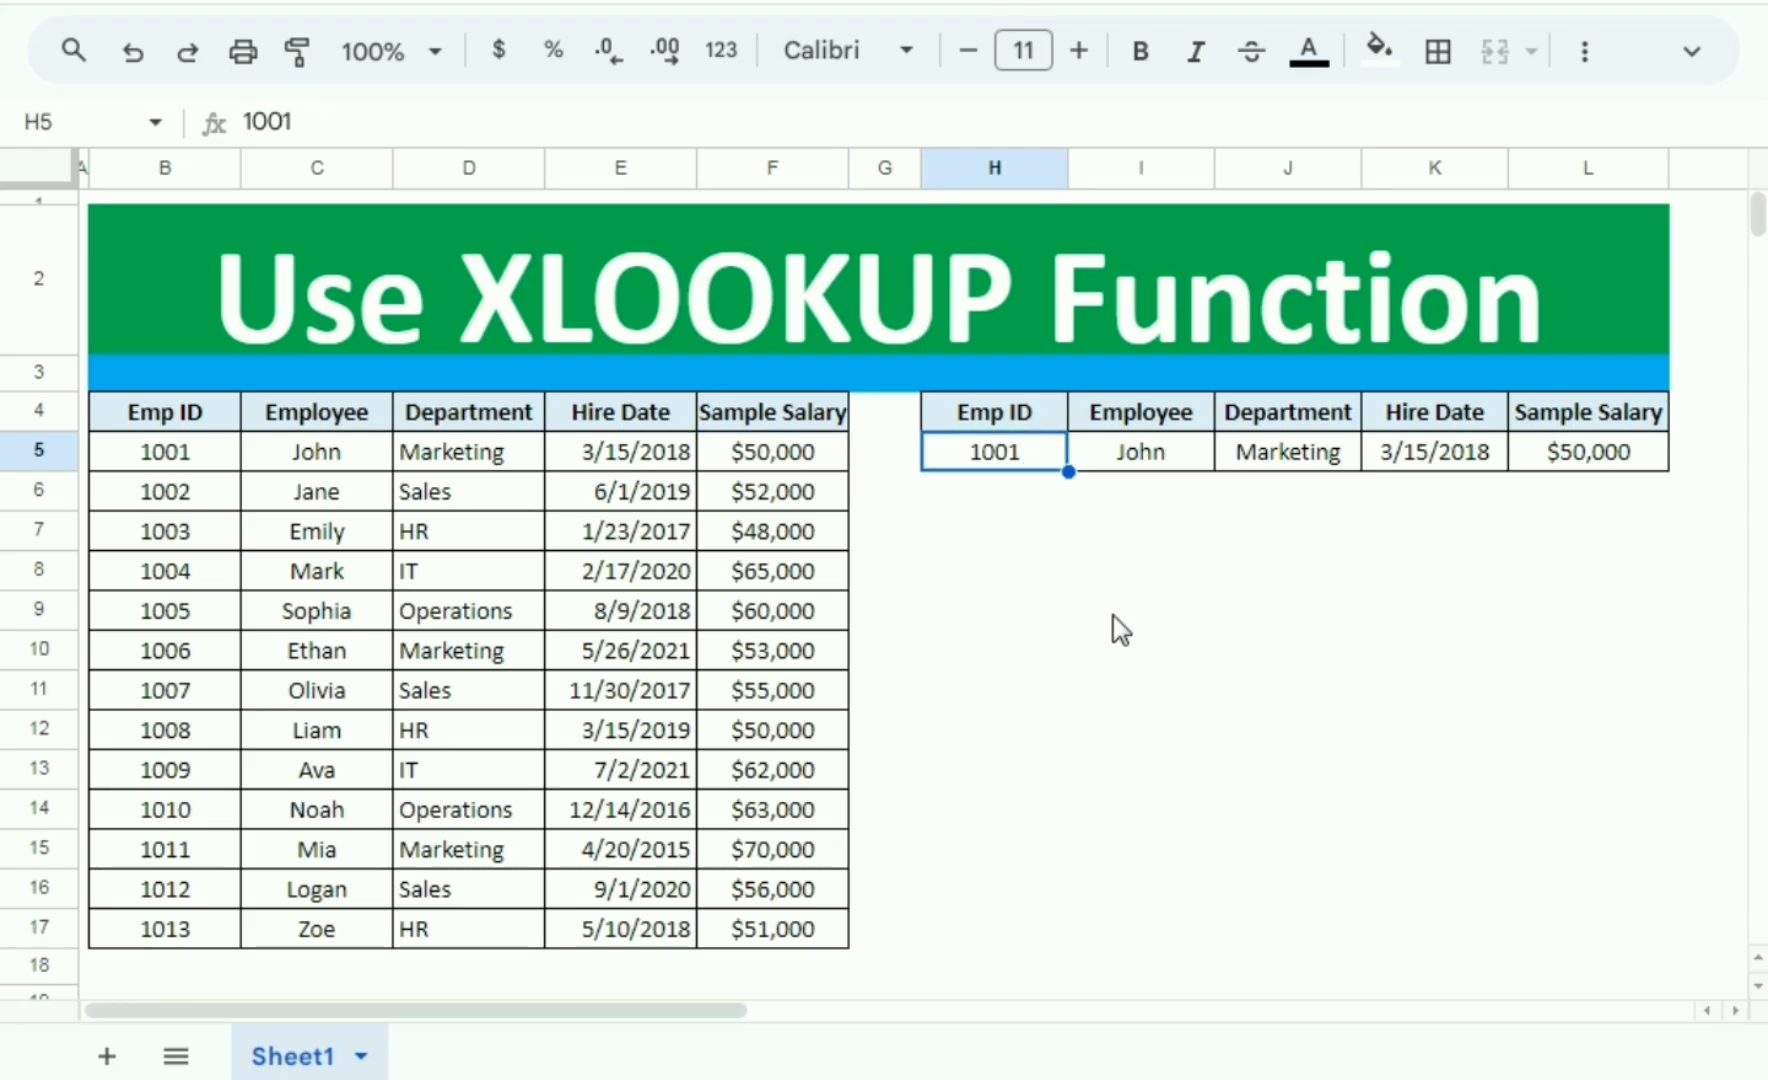
{"action": "type", "text": "1013"}
{"action": "key", "text": "Return"}
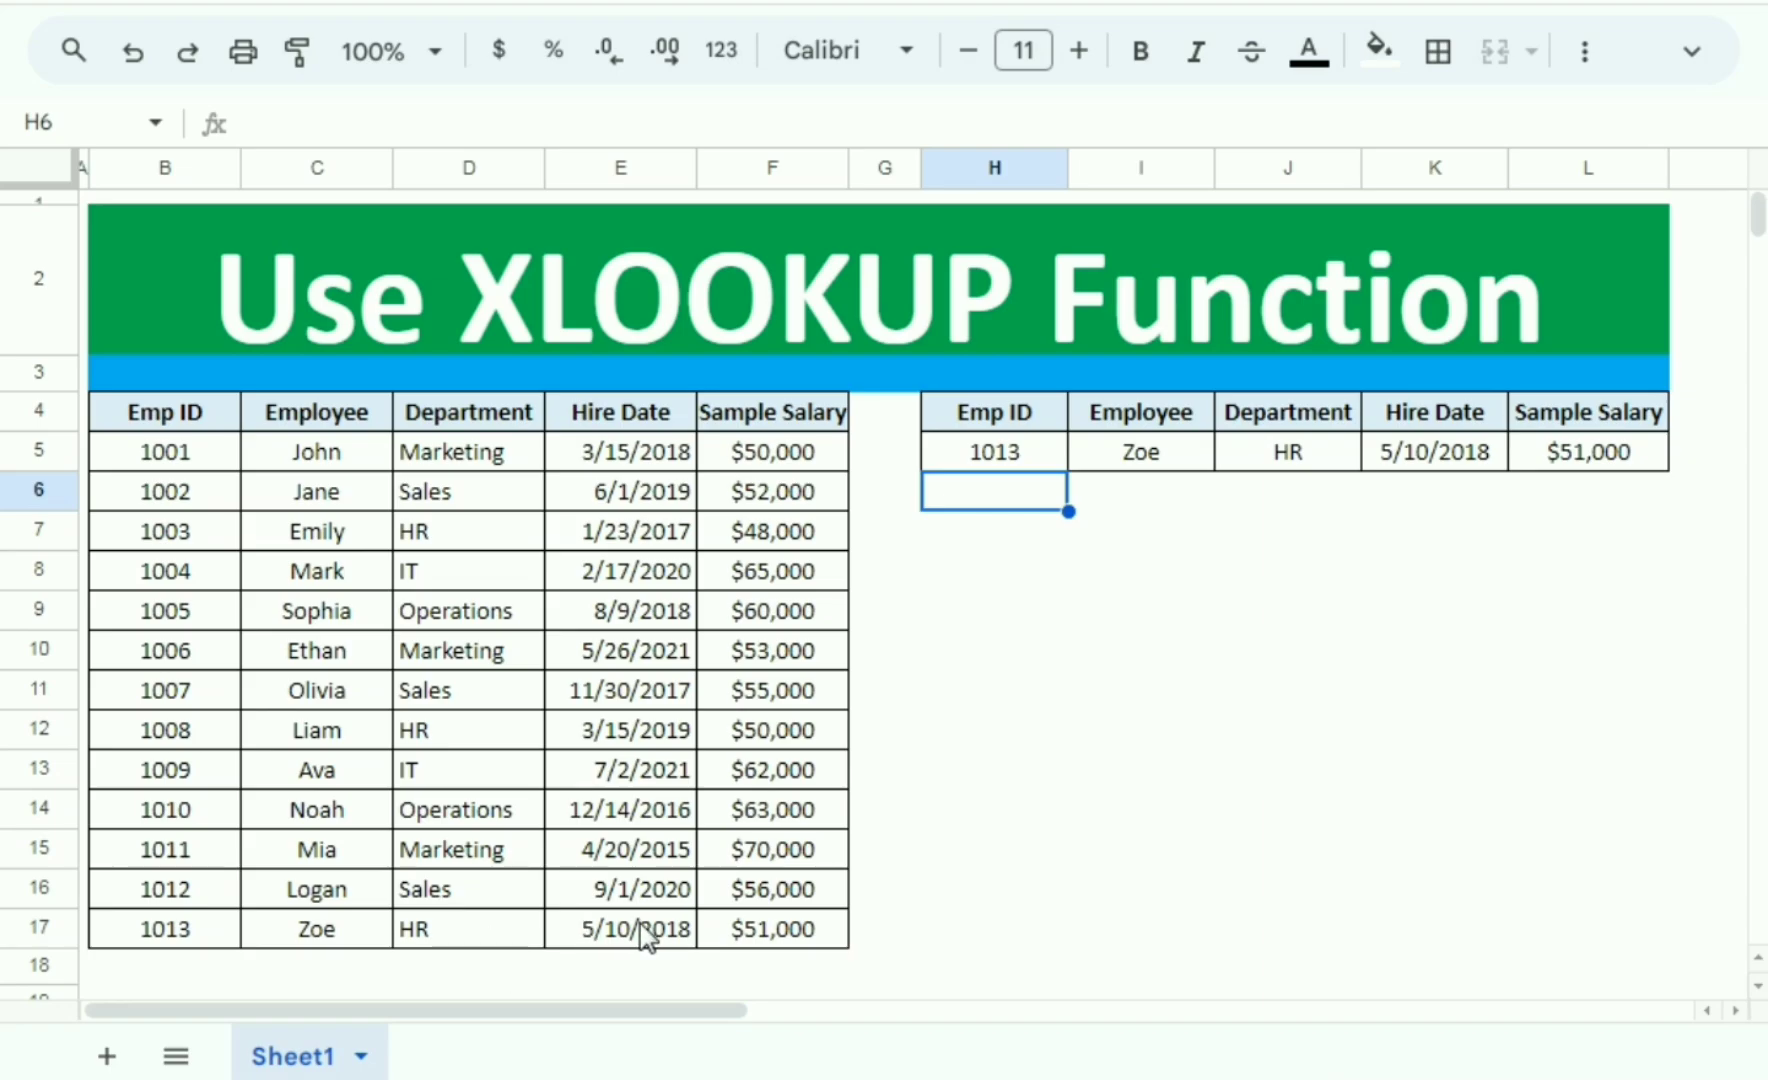
{"action": "left_click", "coordinate": [966, 458]}
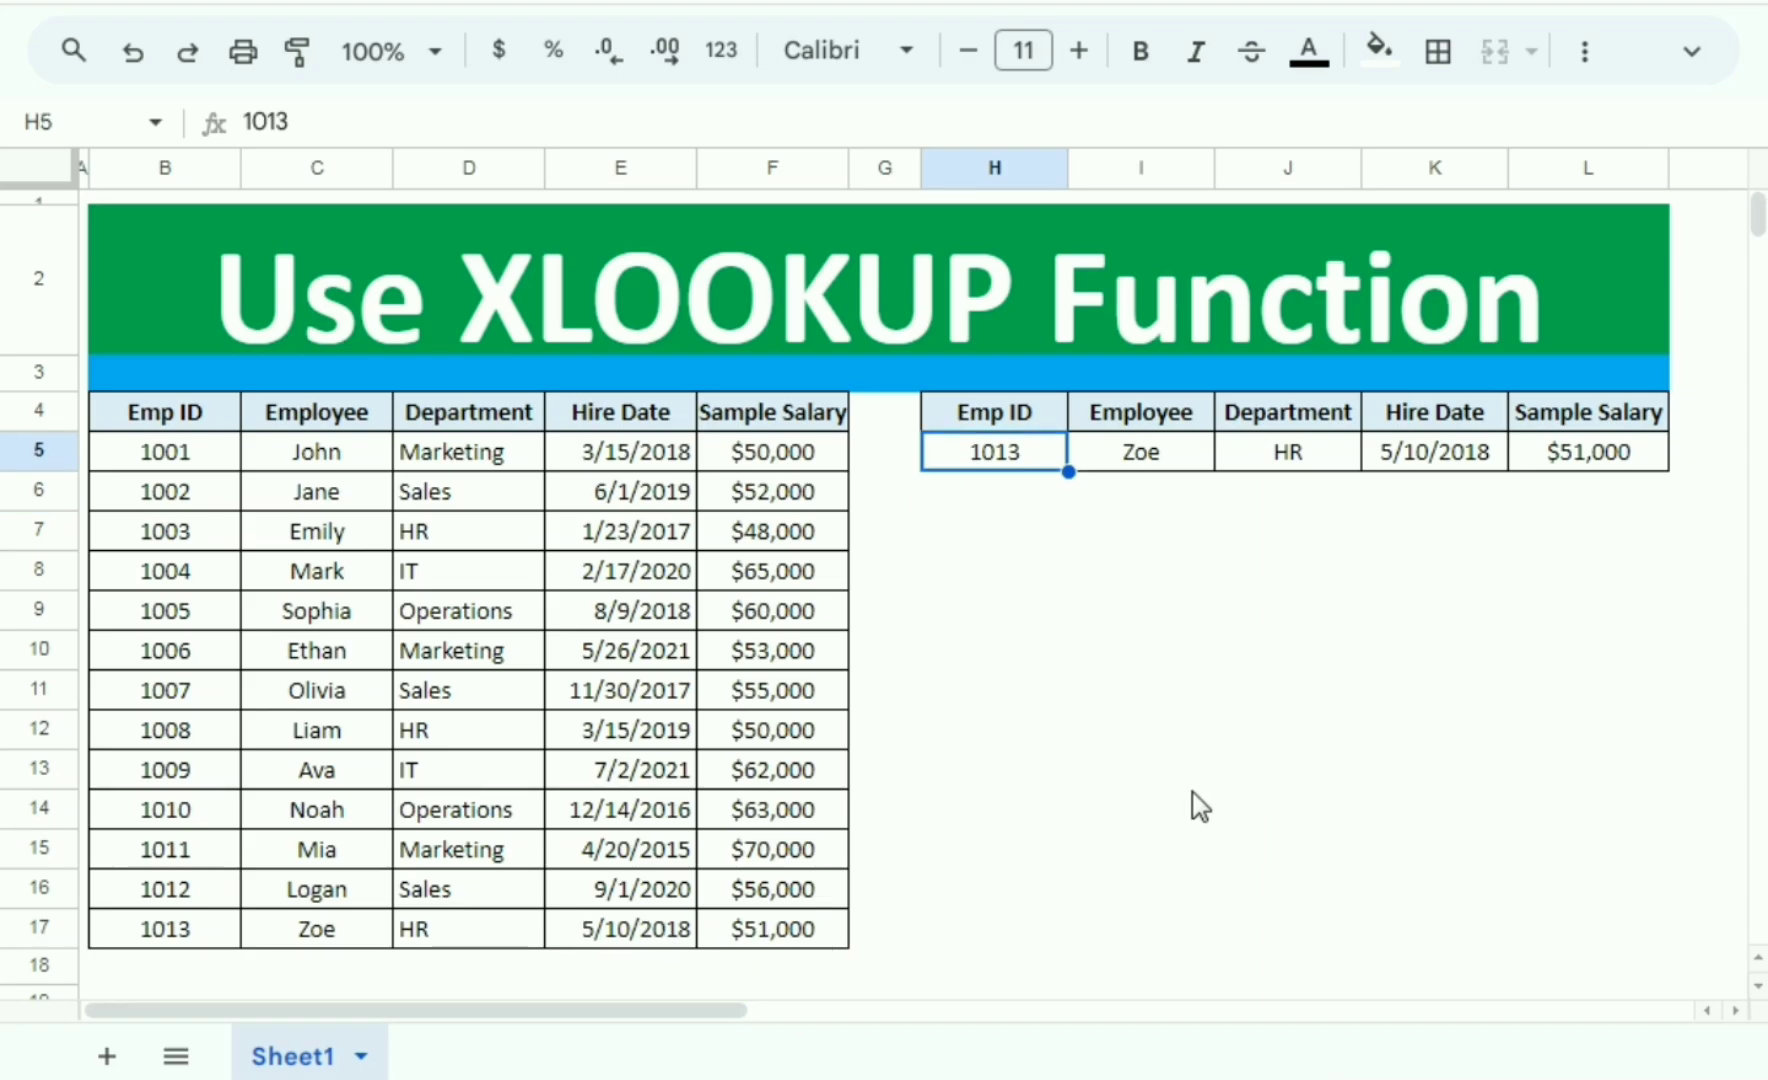
{"action": "type", "text": "1007"}
{"action": "key", "text": "Return"}
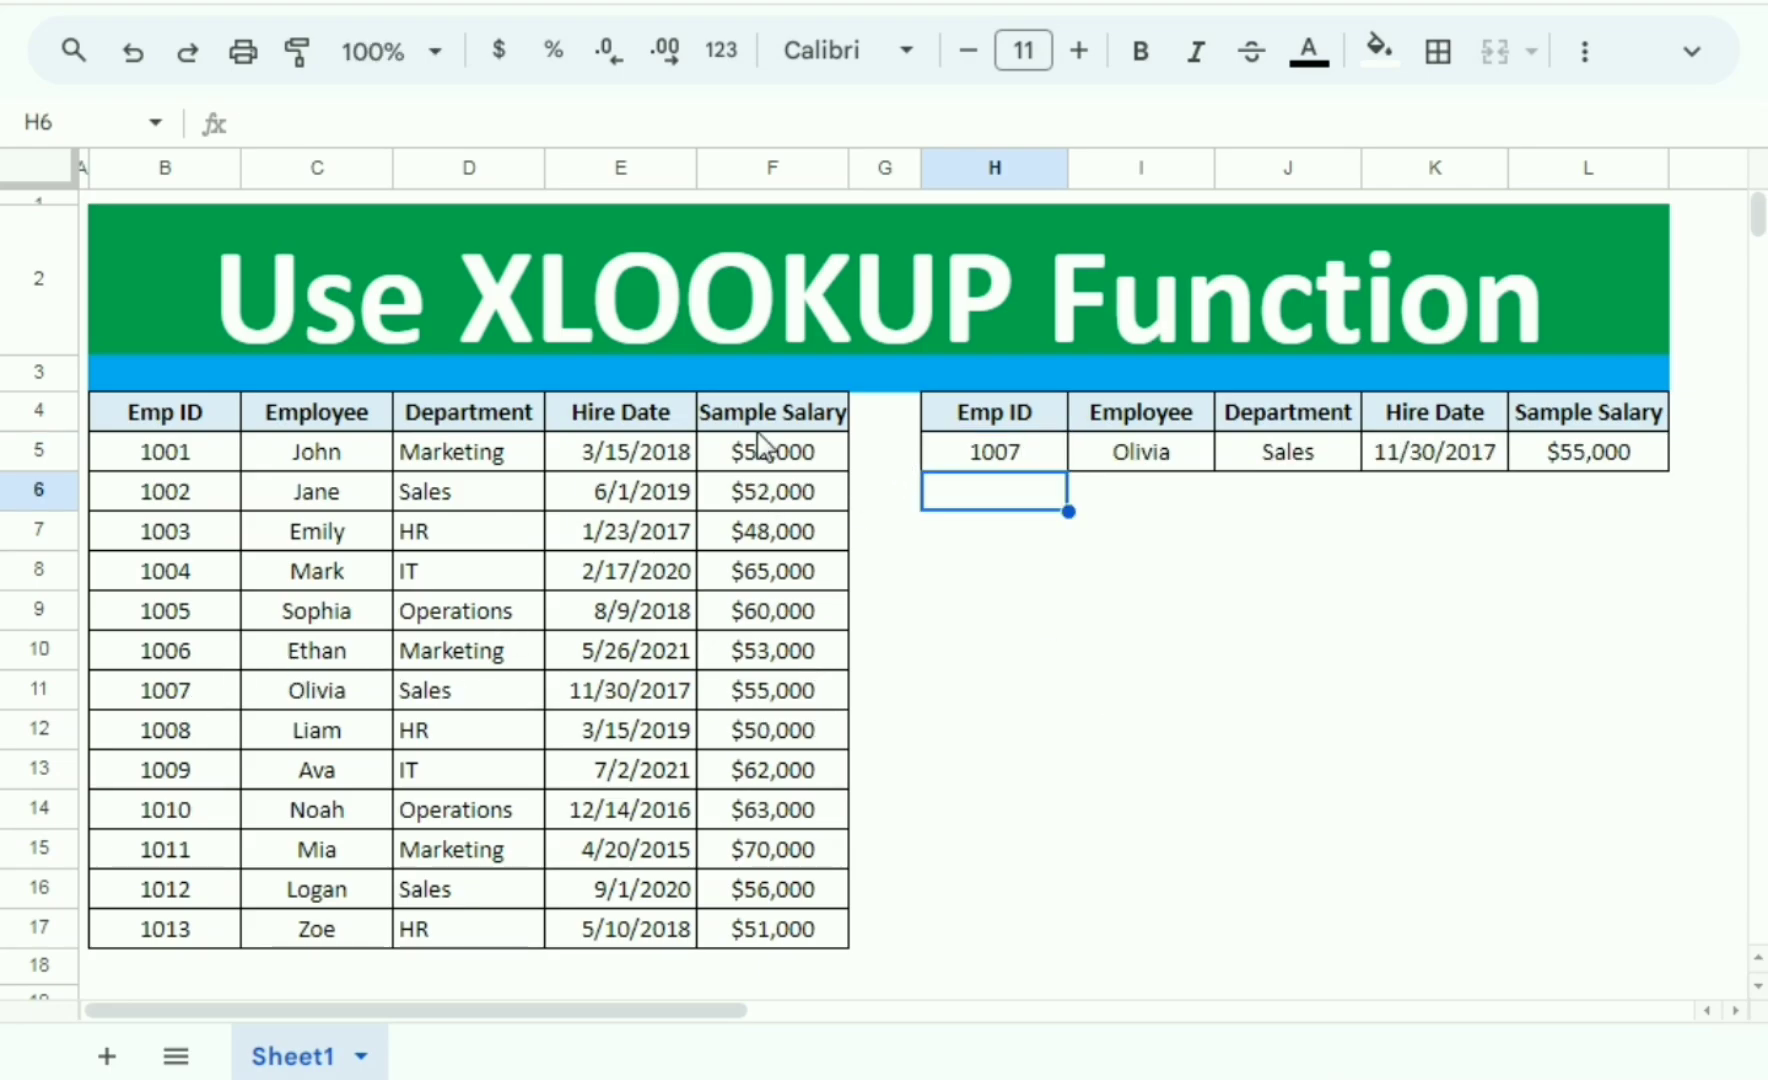
{"action": "left_click", "coordinate": [1140, 665]}
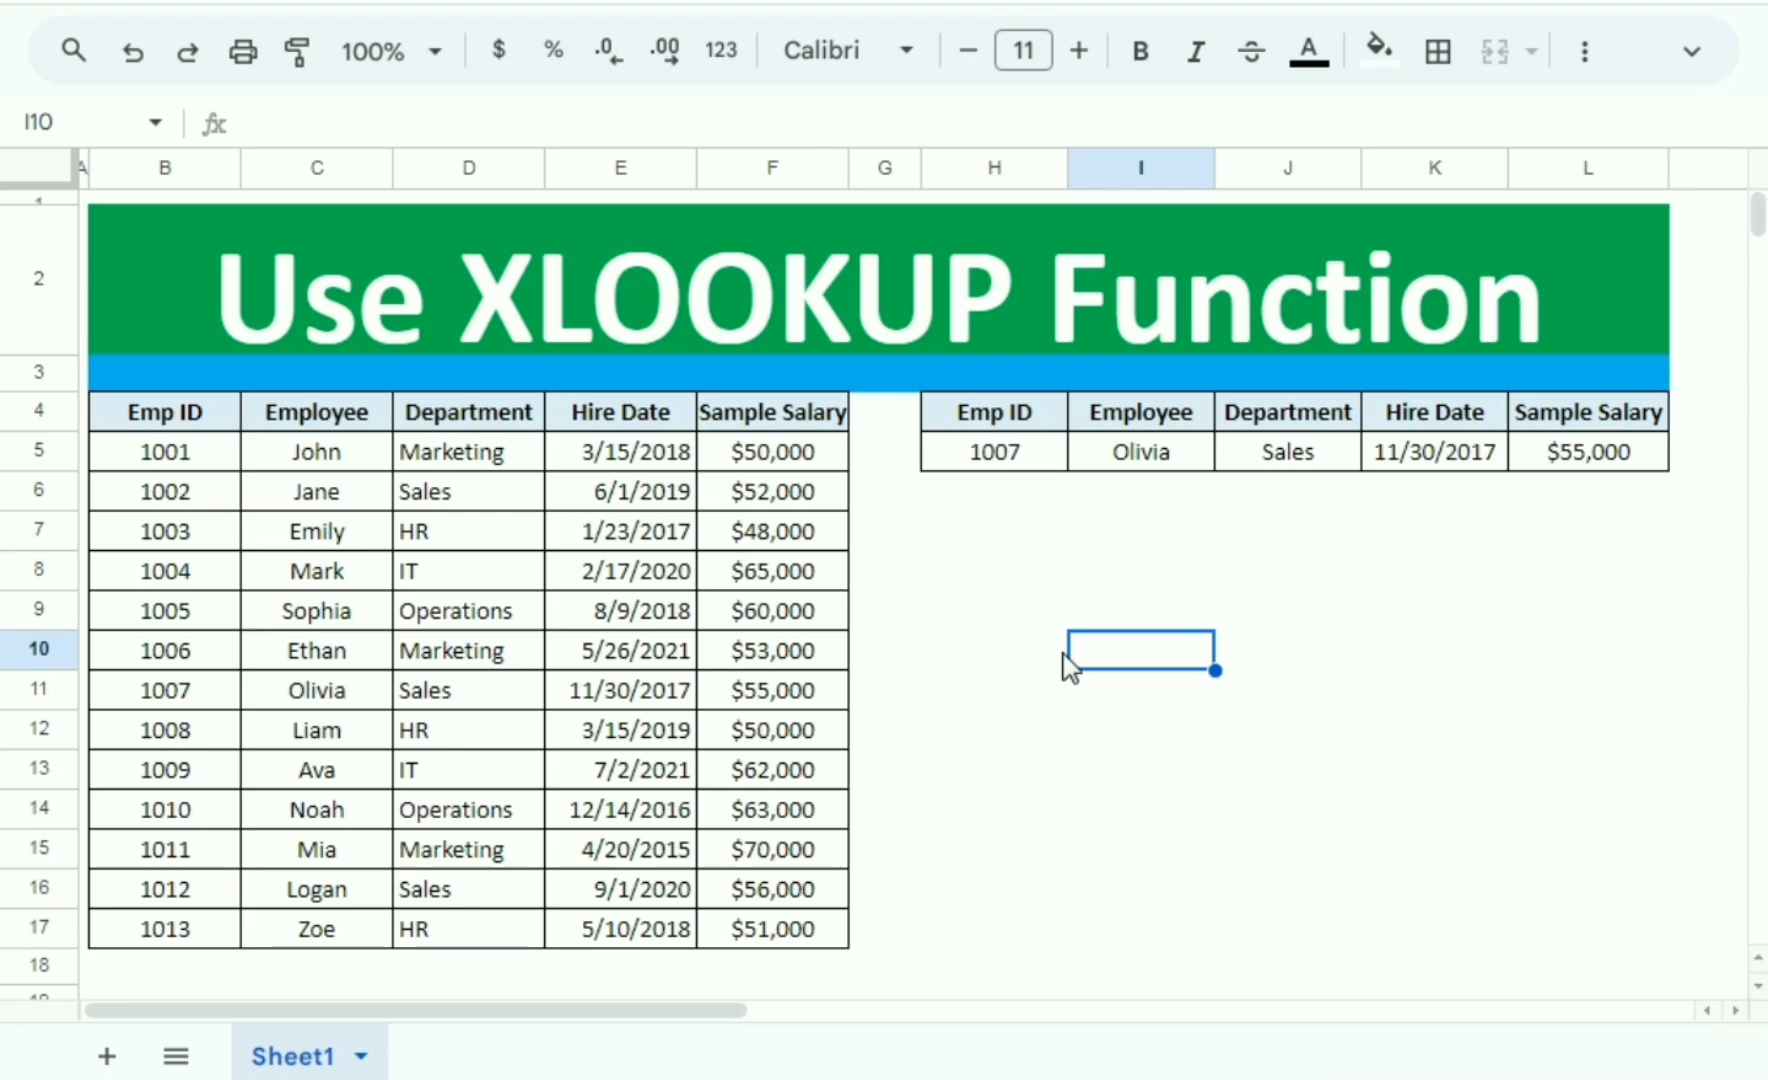
{"action": "left_click", "coordinate": [1043, 425]}
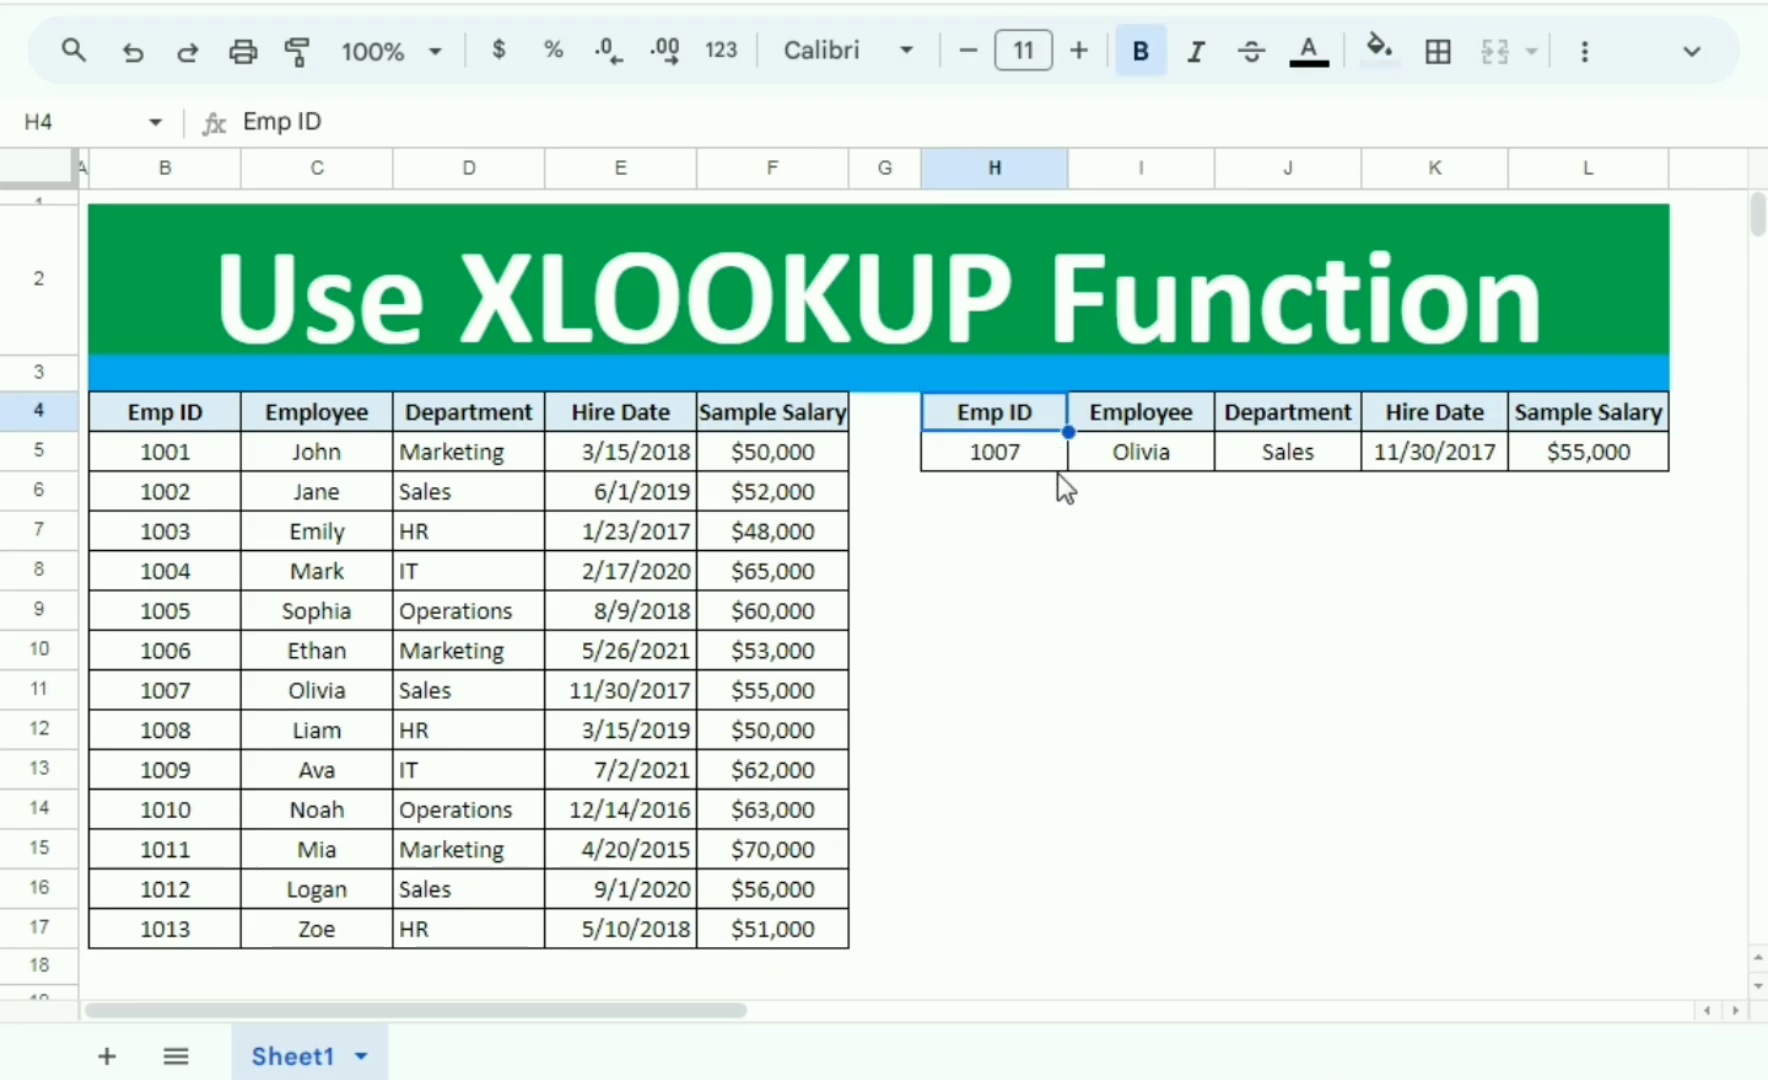
{"action": "left_click", "coordinate": [1062, 466]}
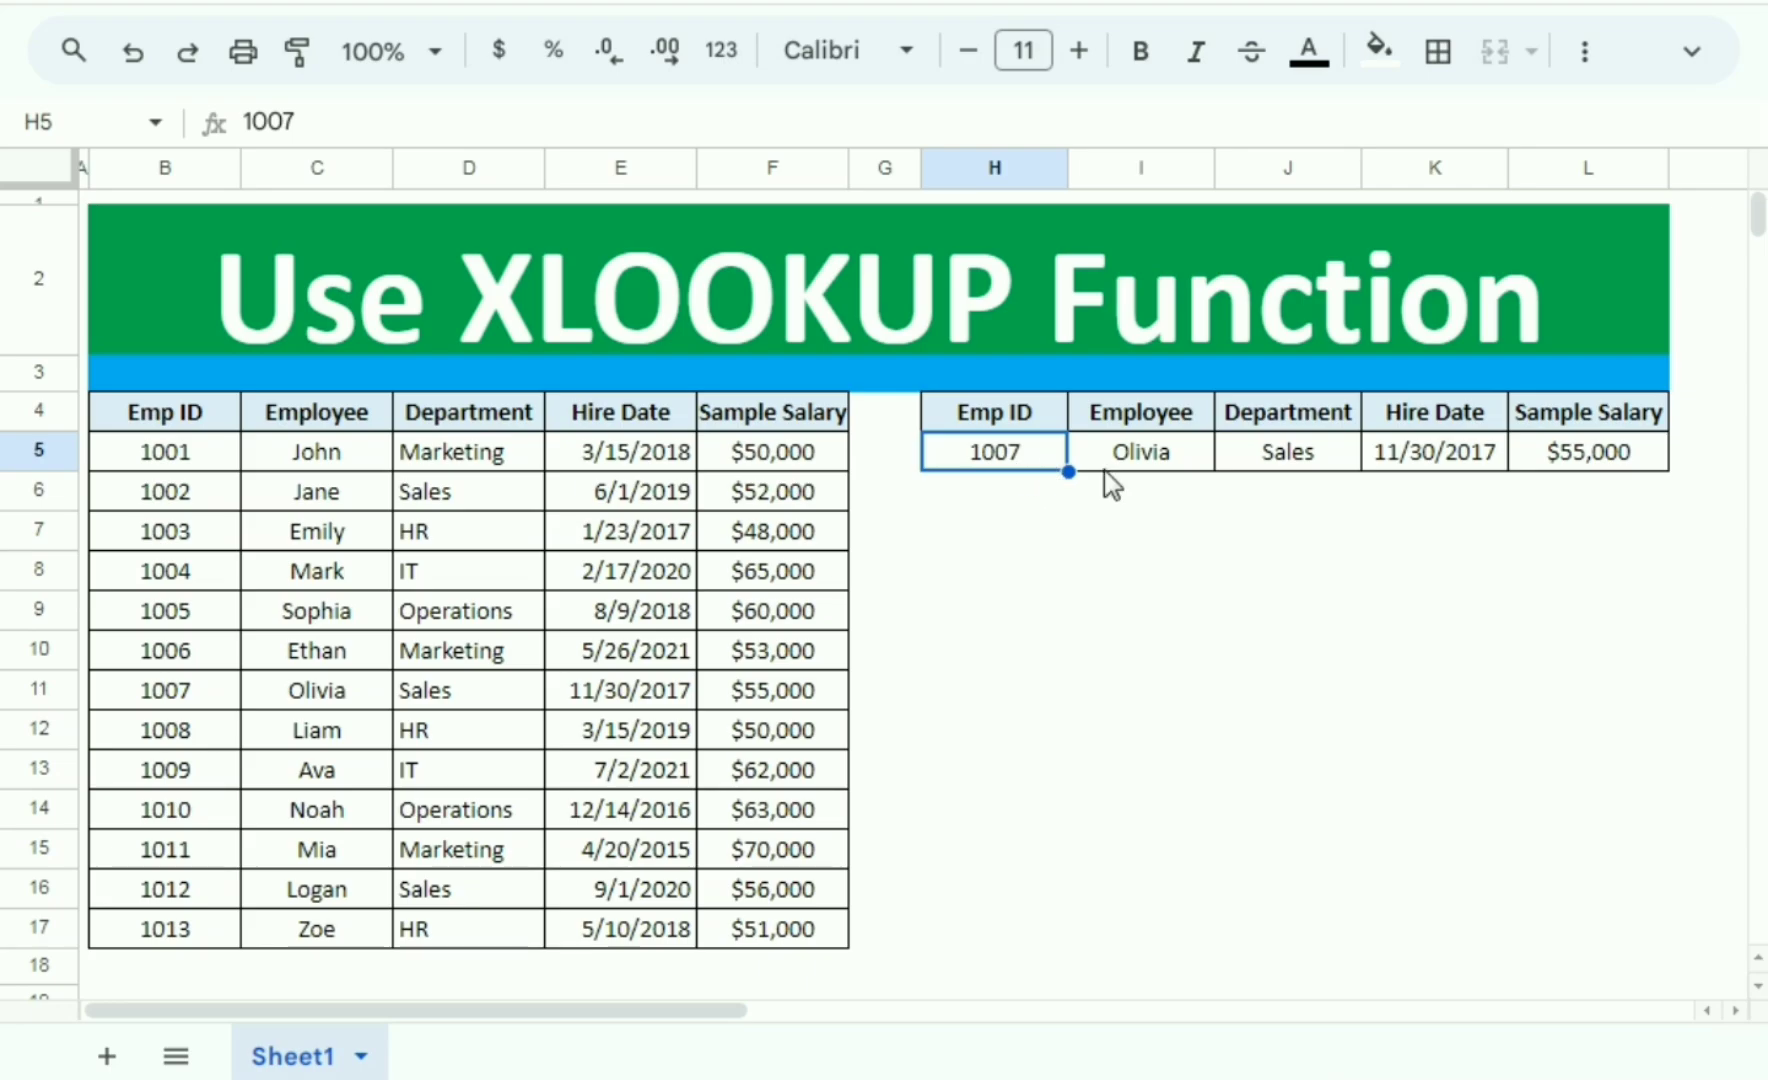
{"action": "key", "text": "Right"}
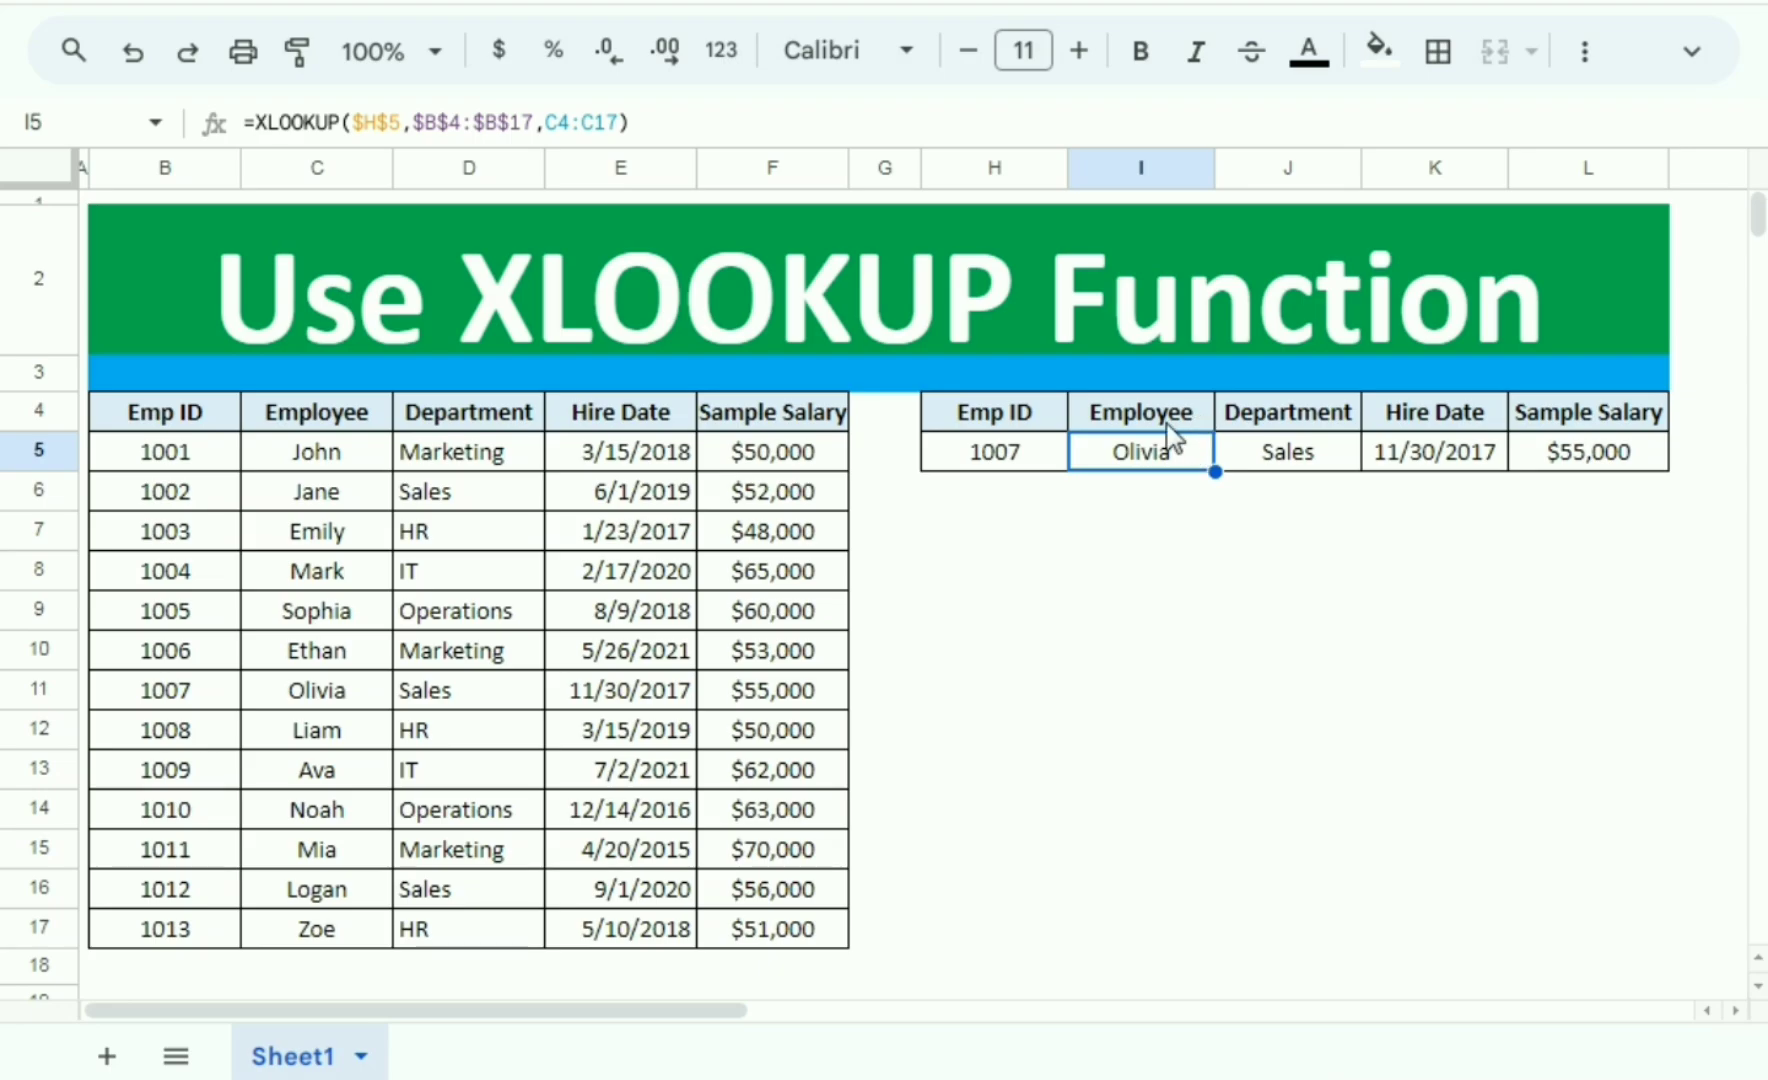
{"action": "left_click", "coordinate": [357, 125]}
{"action": "mouse_move", "coordinate": [353, 125]}
{"action": "left_mouse_down"}
{"action": "mouse_move", "coordinate": [540, 125]}
{"action": "mouse_move", "coordinate": [521, 125]}
{"action": "left_mouse_up"}
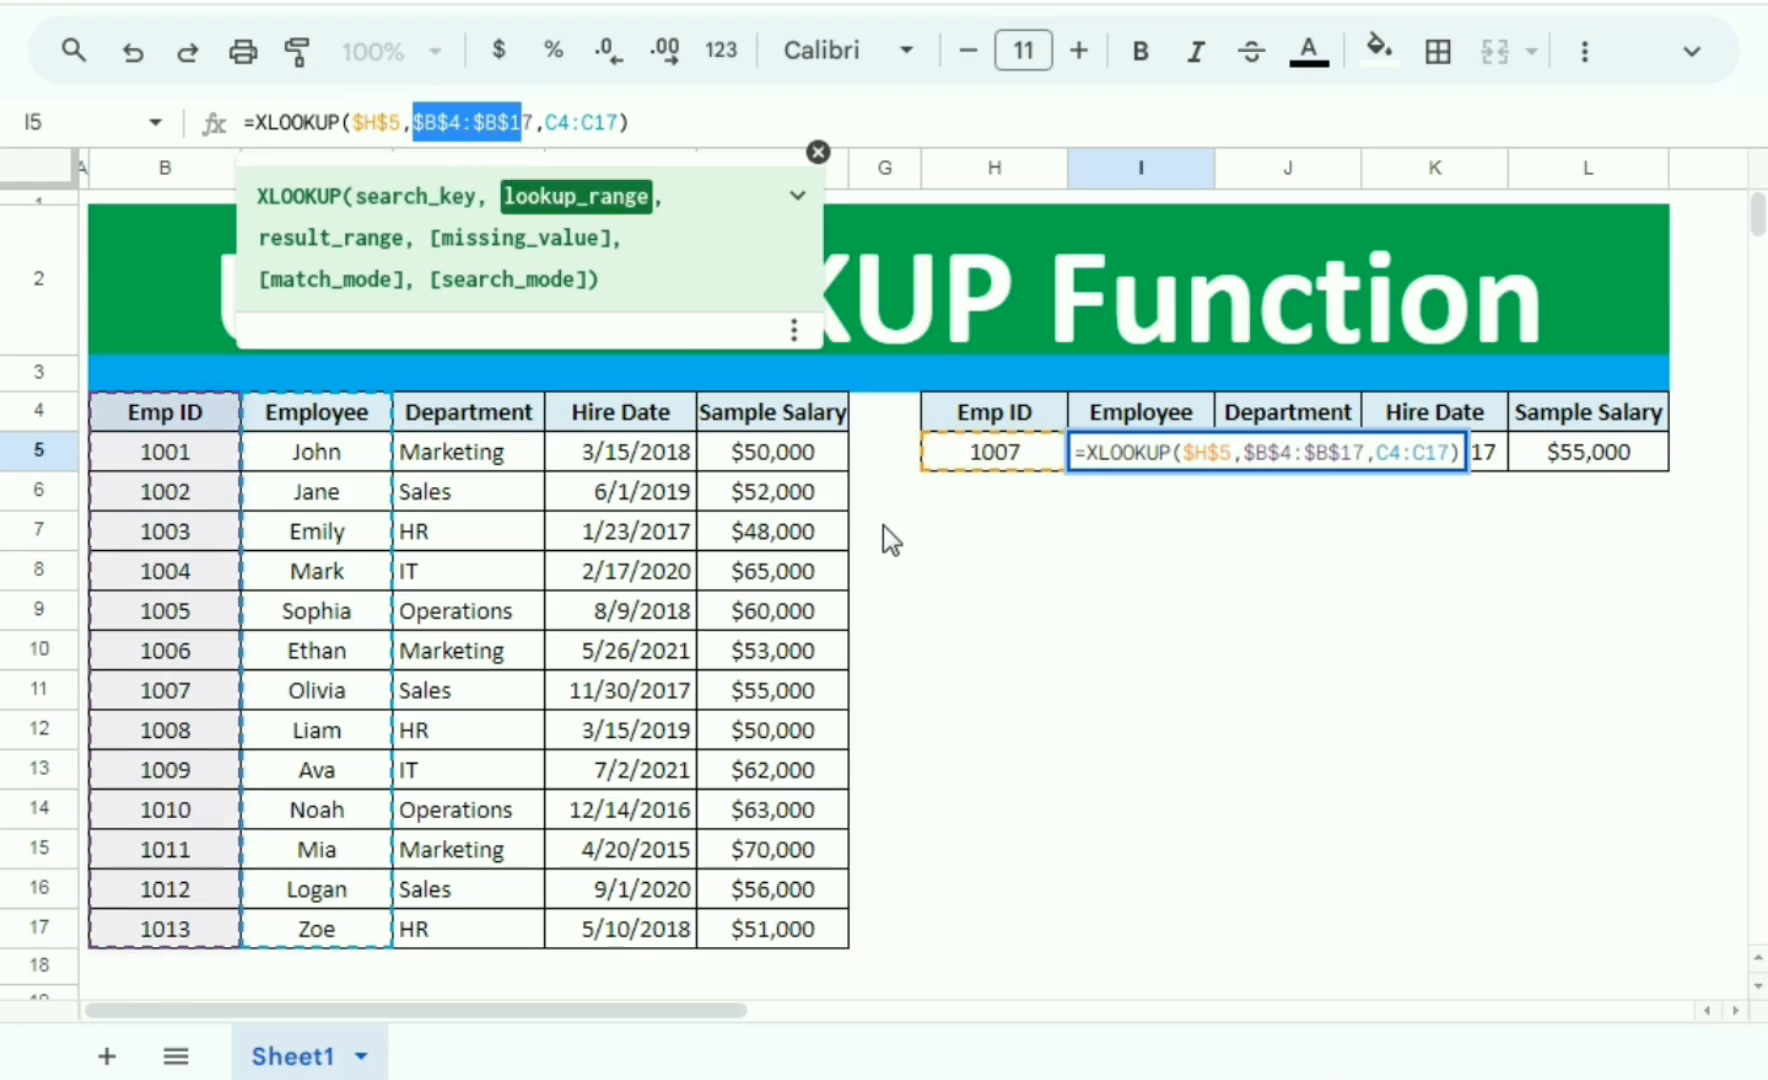
{"action": "left_click", "coordinate": [1467, 581]}
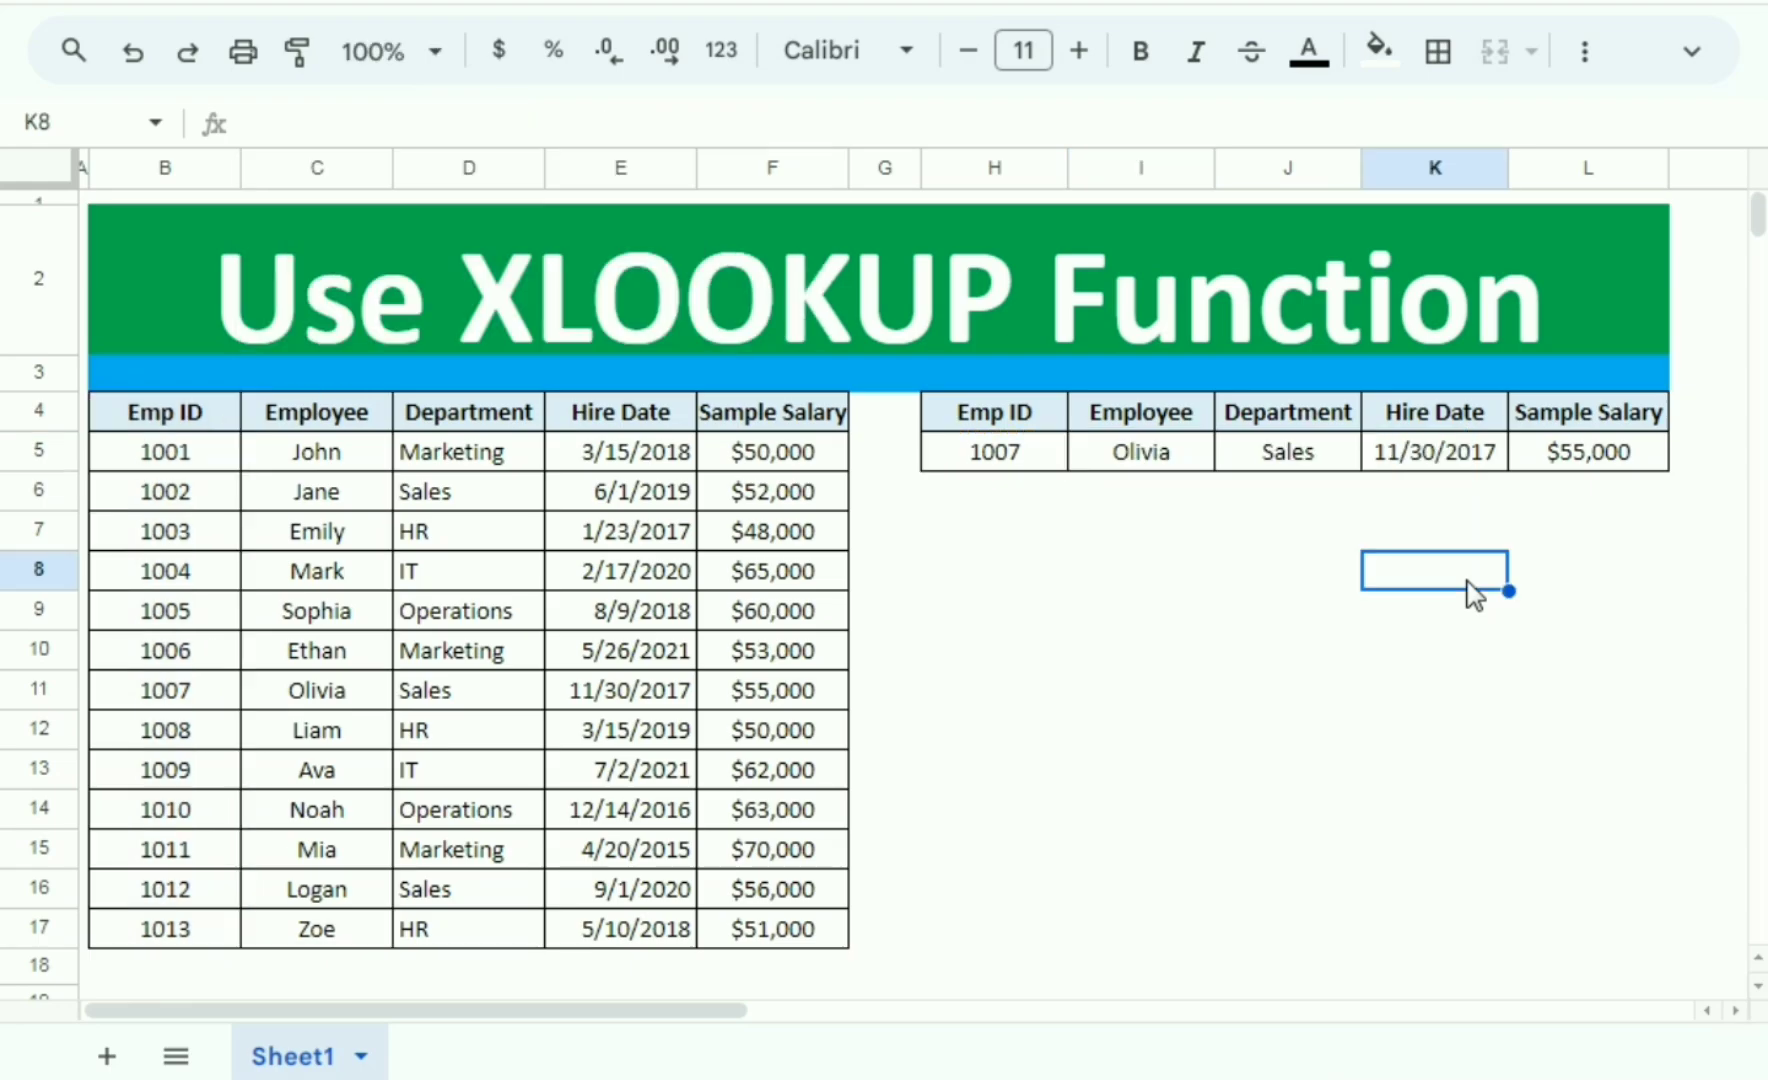